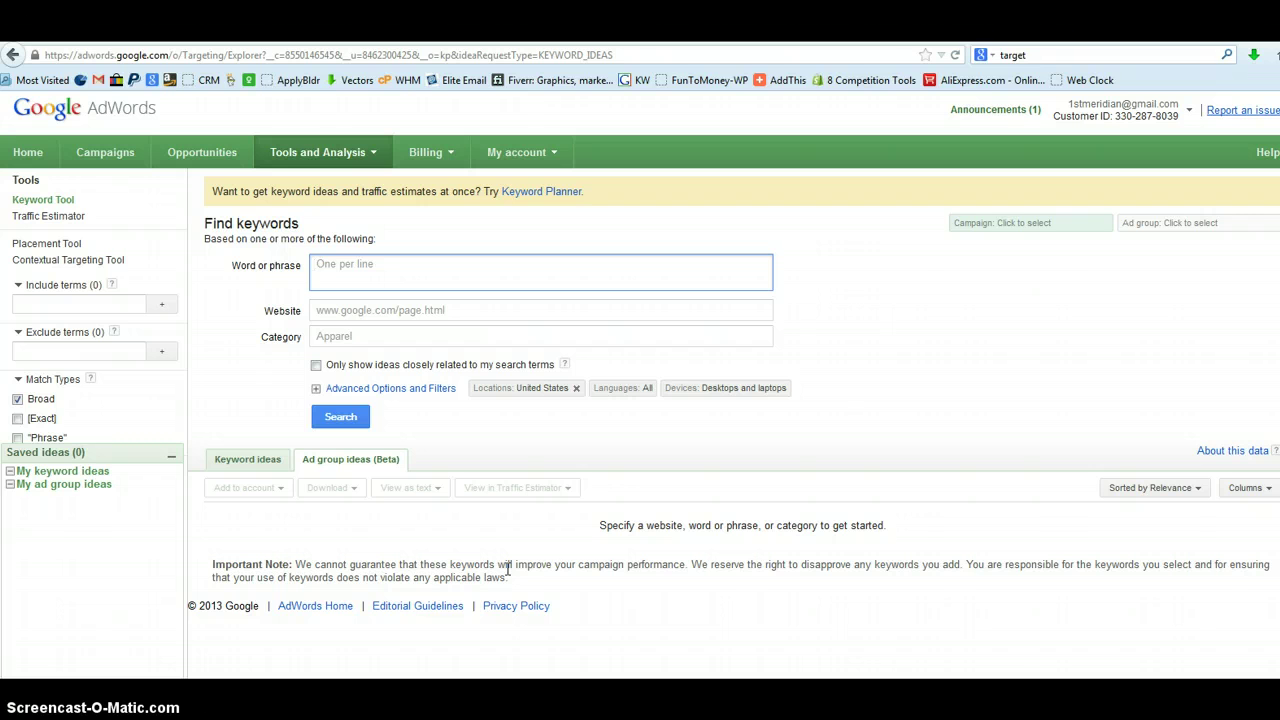
click(472, 565)
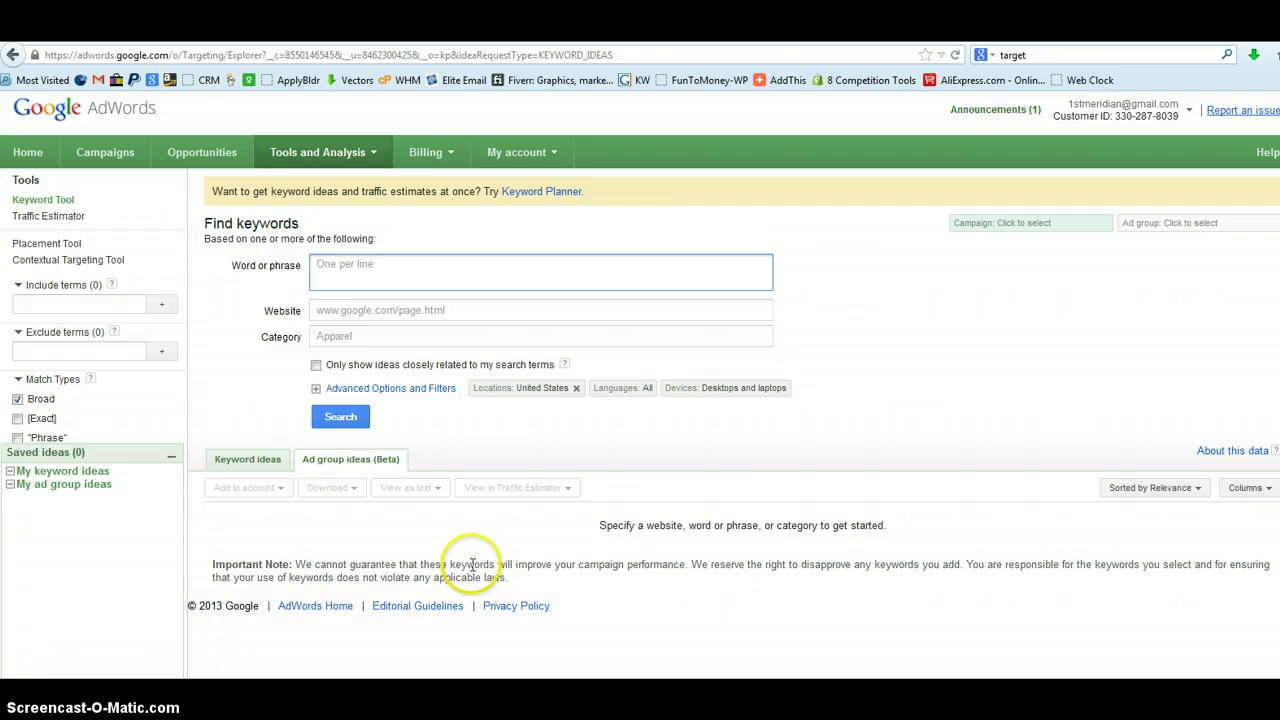
click(737, 497)
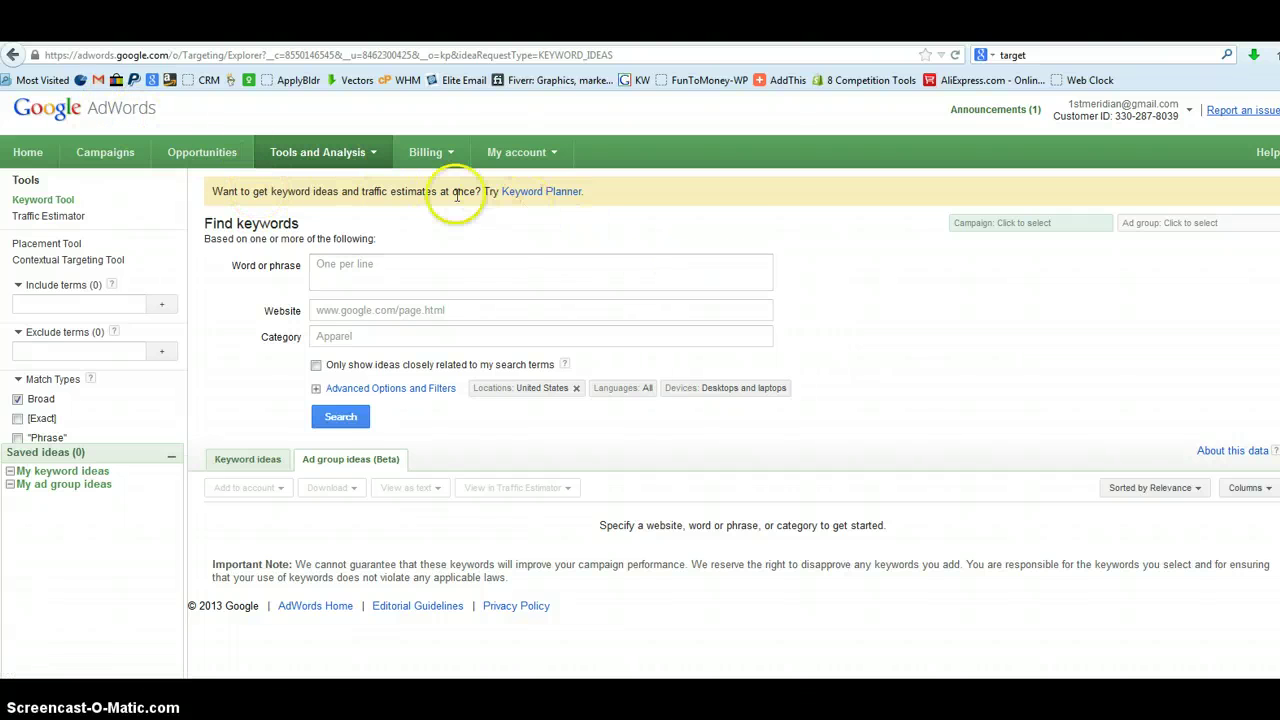
click(372, 155)
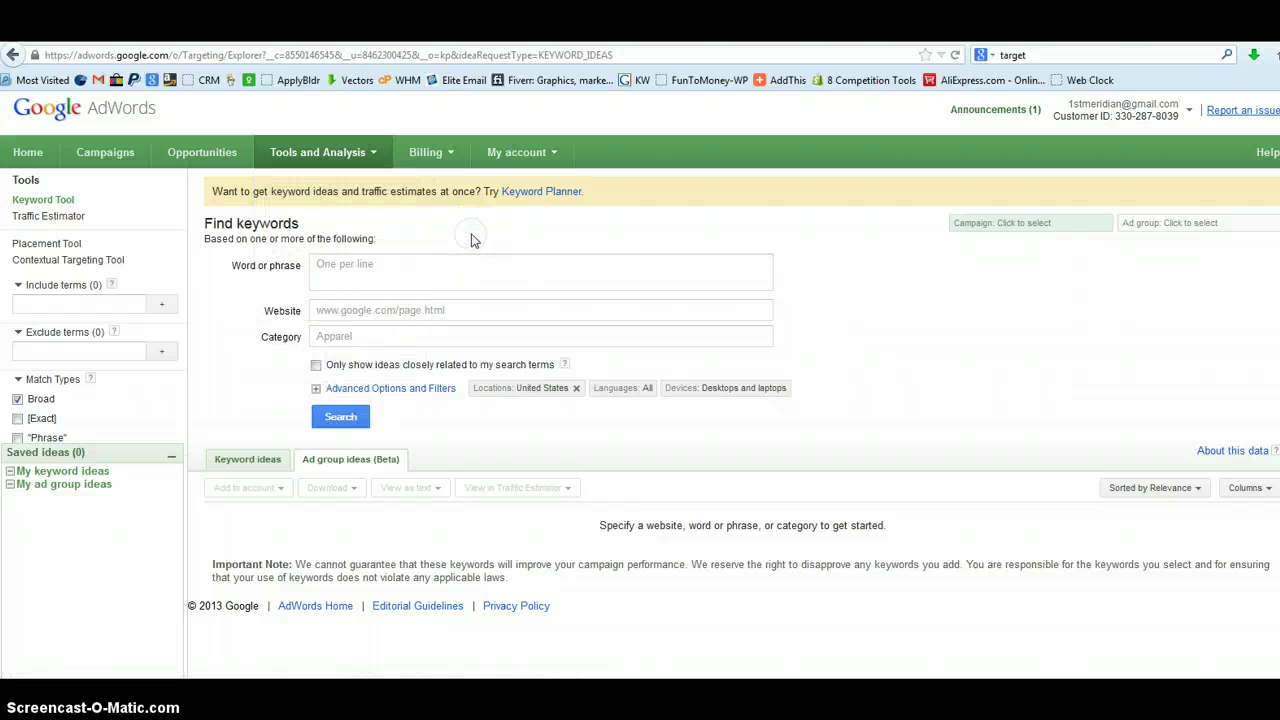
Step: Search the web for "keyword tool" and open the Google AdWords Keyword Tool result, going back to the original page
click(1010, 55)
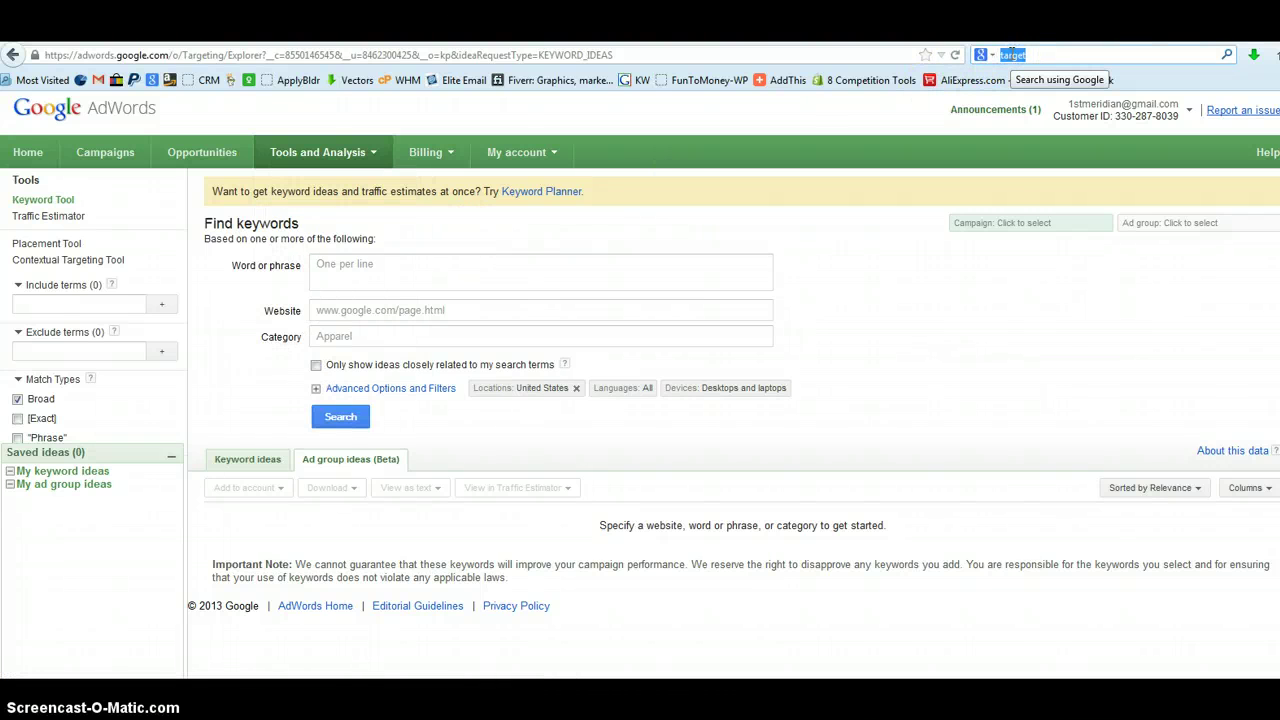
text(keyword tool)
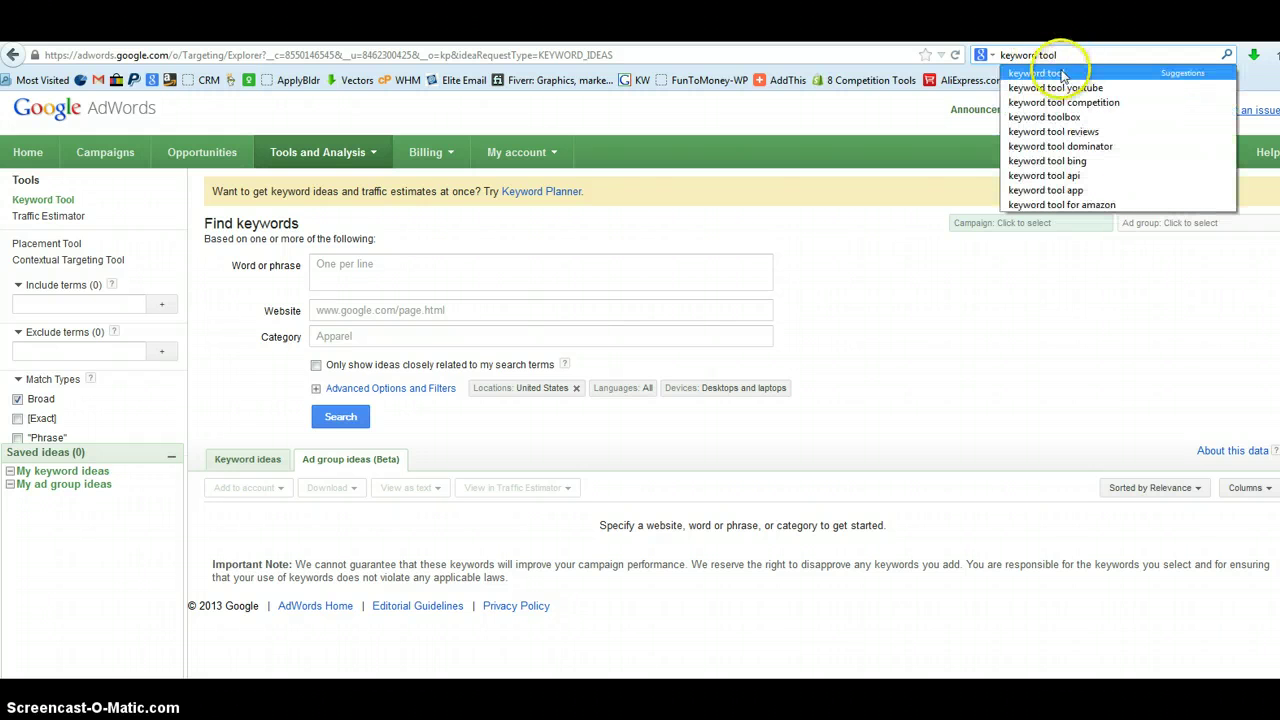
click(1062, 76)
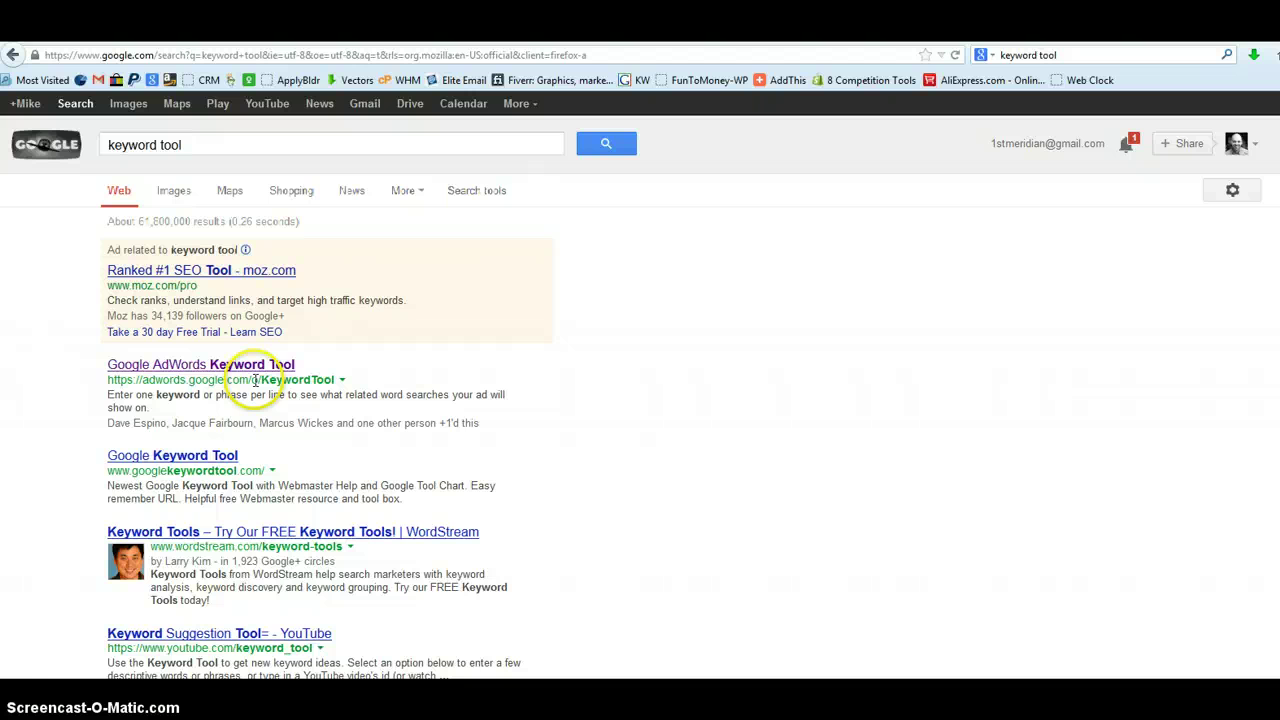
click(250, 366)
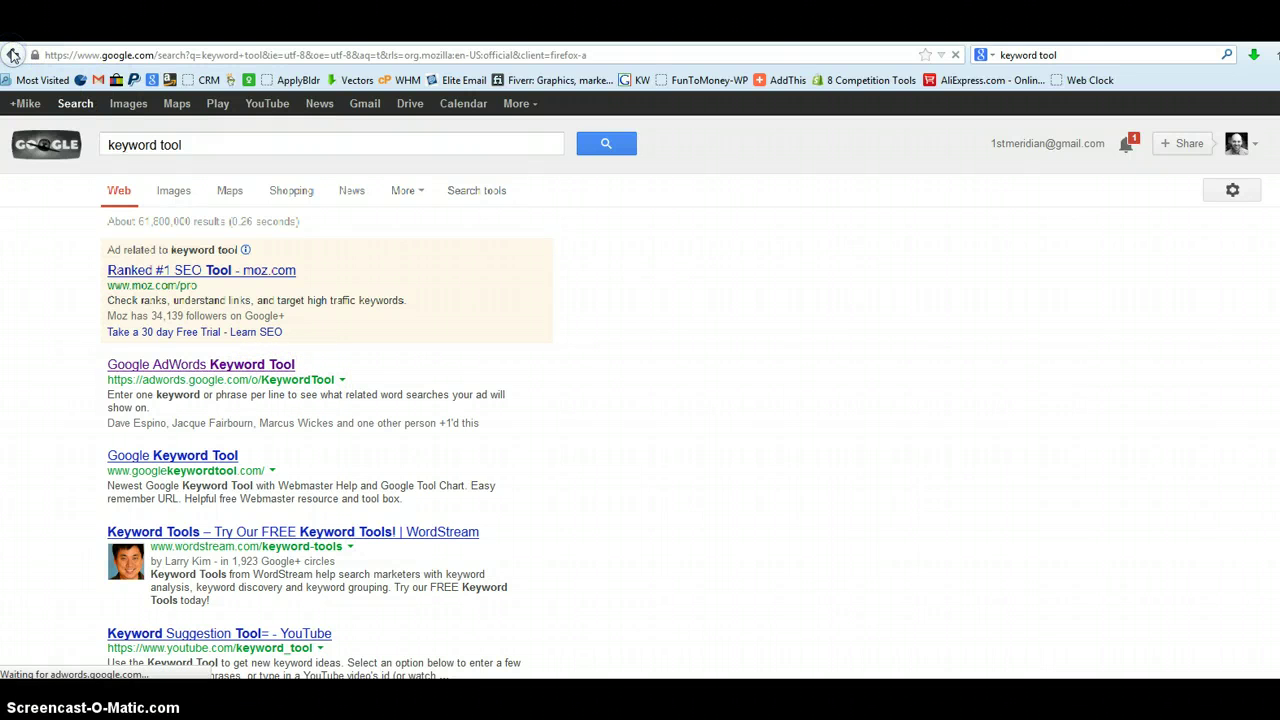
click(12, 55)
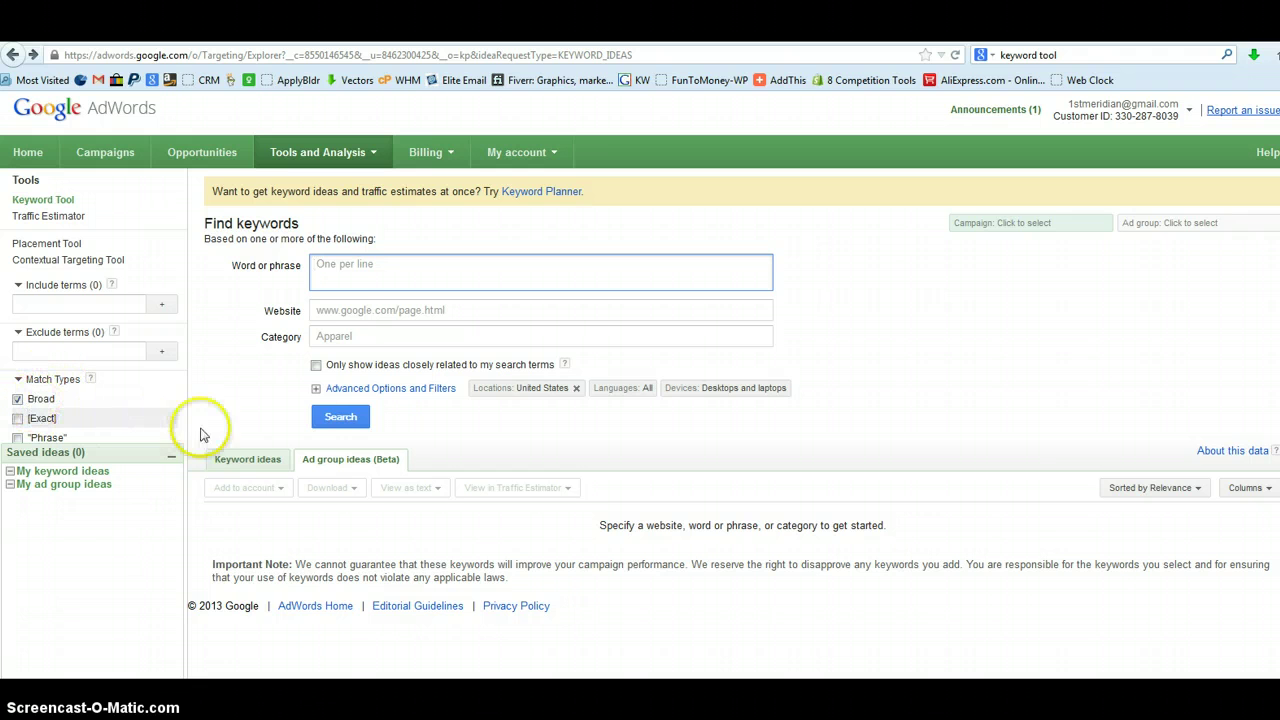
Step: Enter sunglasses, wooden sunglasses and gamer sunglasses as the words or phrases to research, one per line
click(350, 265)
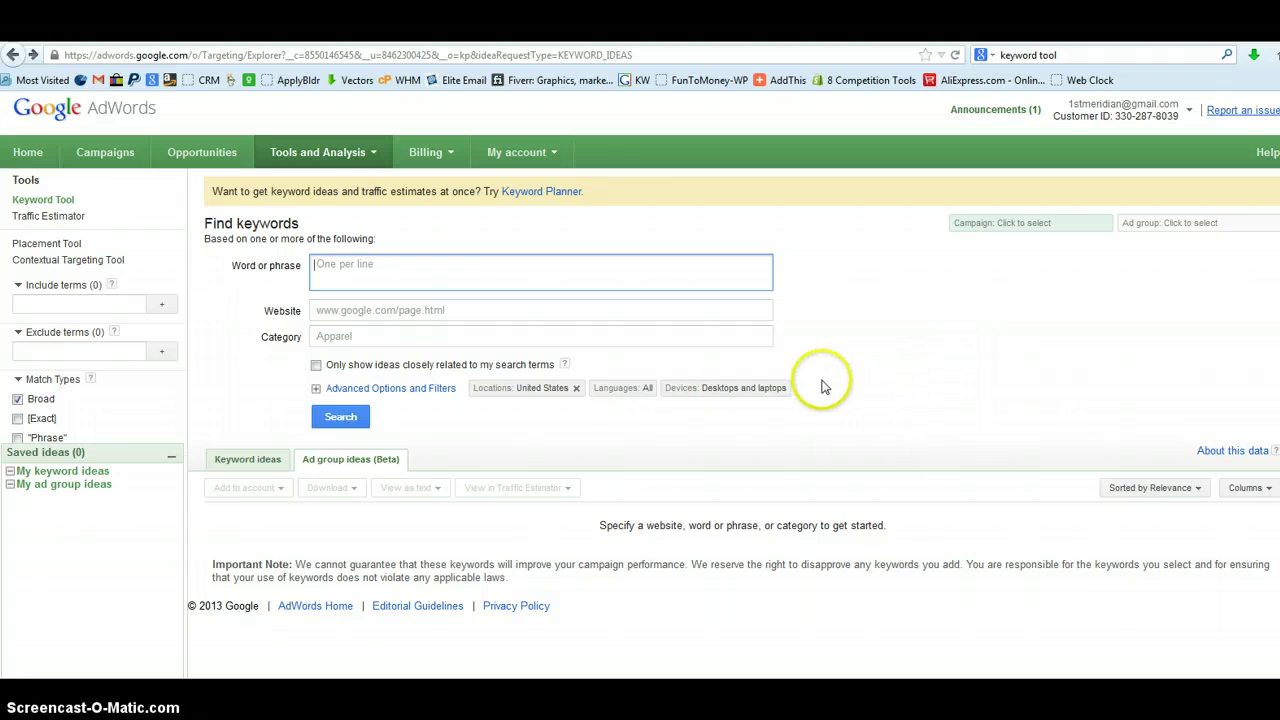
click(358, 270)
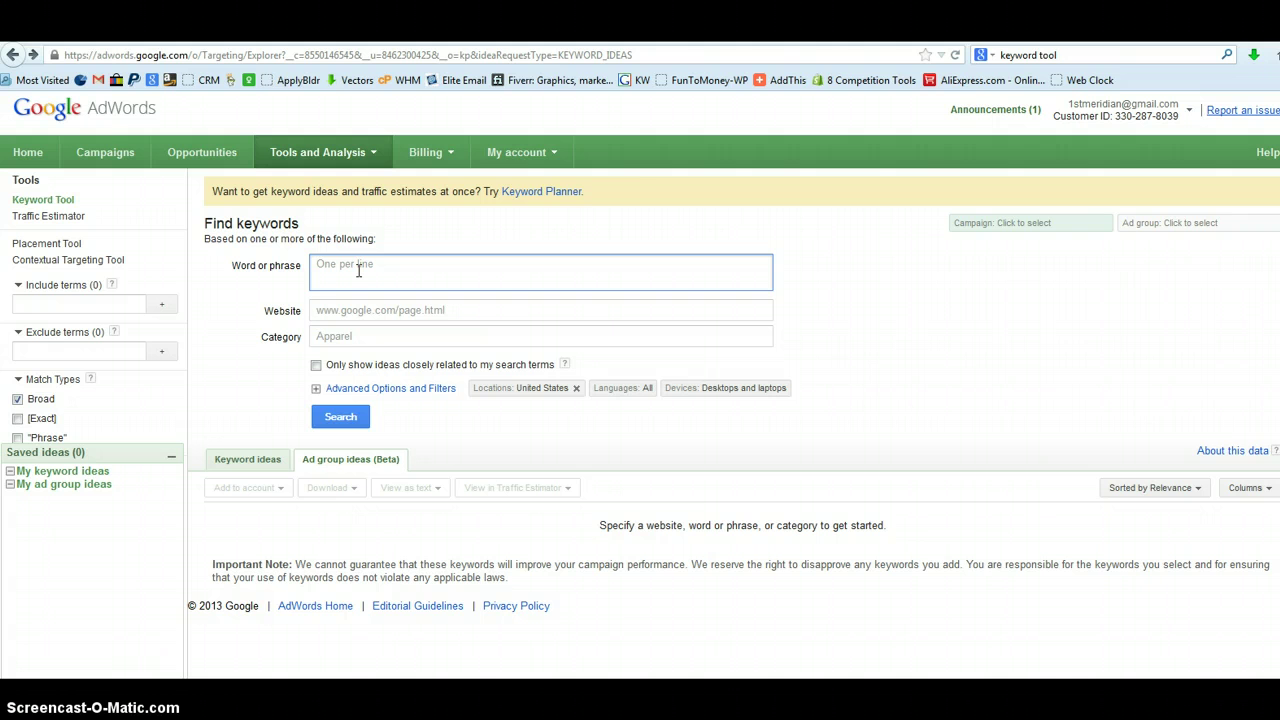
click(358, 270)
click(358, 270)
text(sunb)
text(lasses)
text(woode)
text(n sunglasses)
text( an)
key(BackSpace)
key(Return)
text(ga)
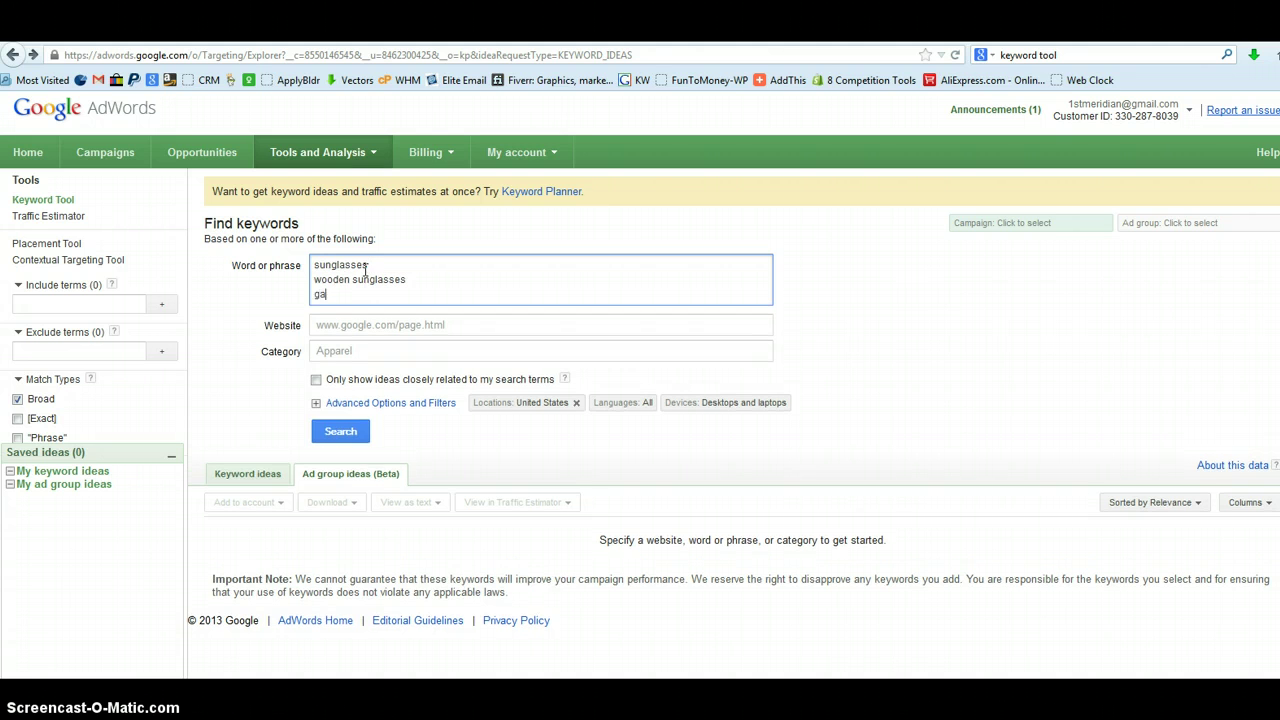
text(mer sunglasses)
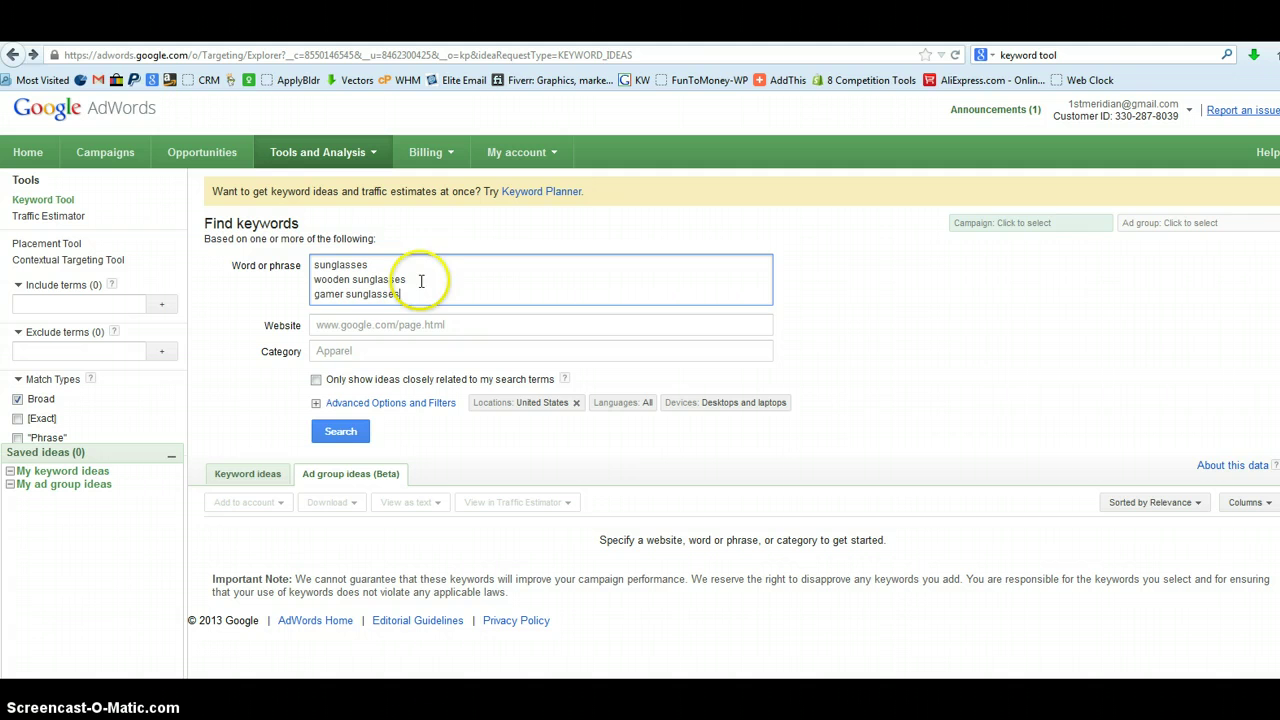
Step: Show keyword ideas for the entered phrases with Phrase as the only match type, and review the results
click(247, 479)
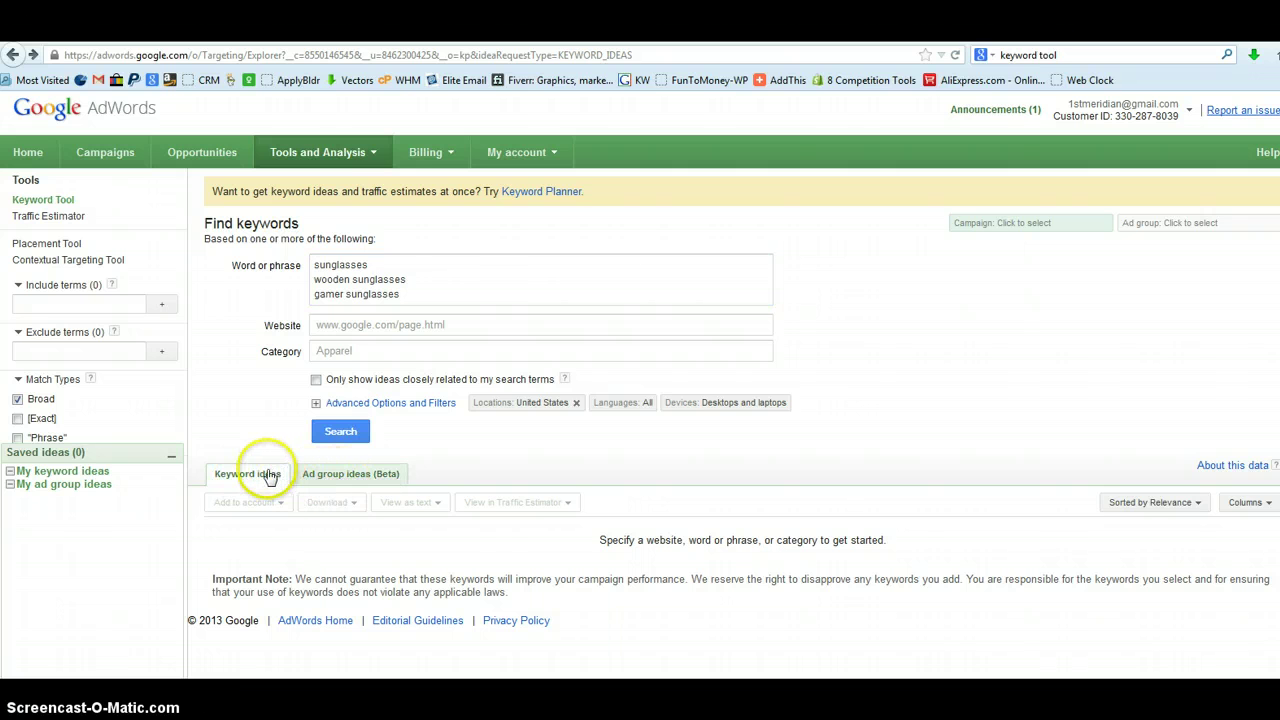
click(17, 438)
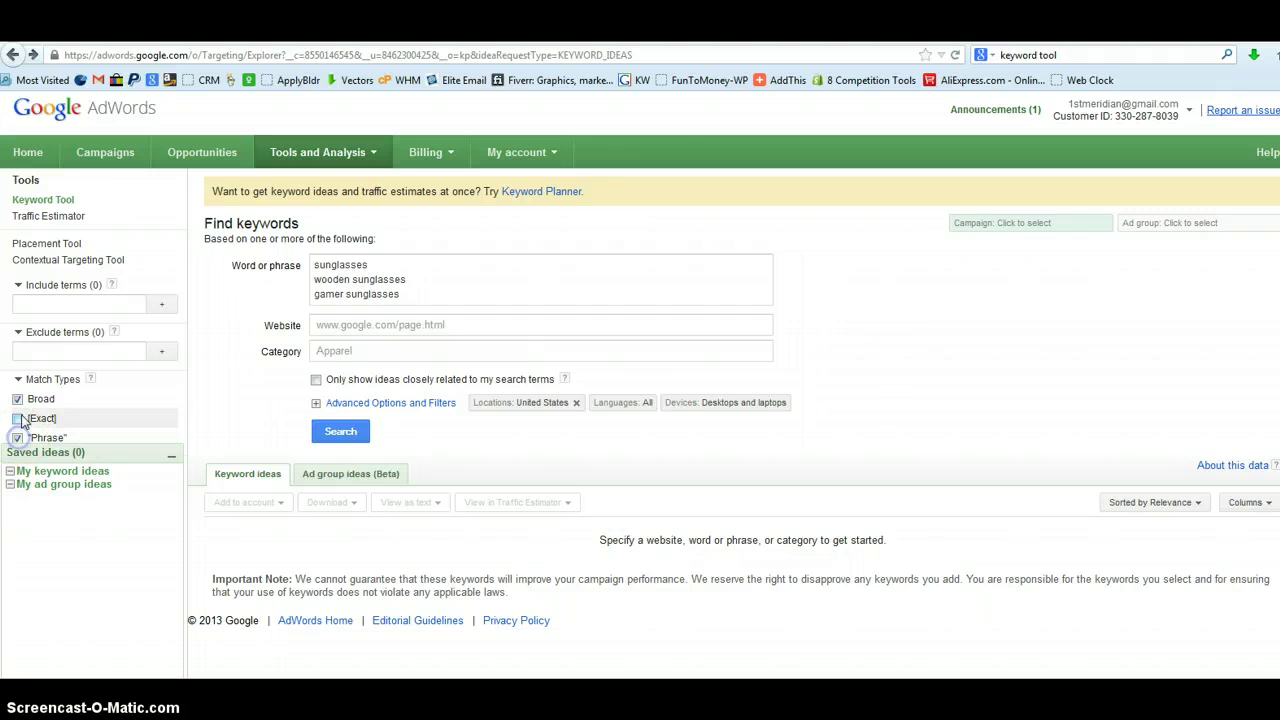
click(17, 399)
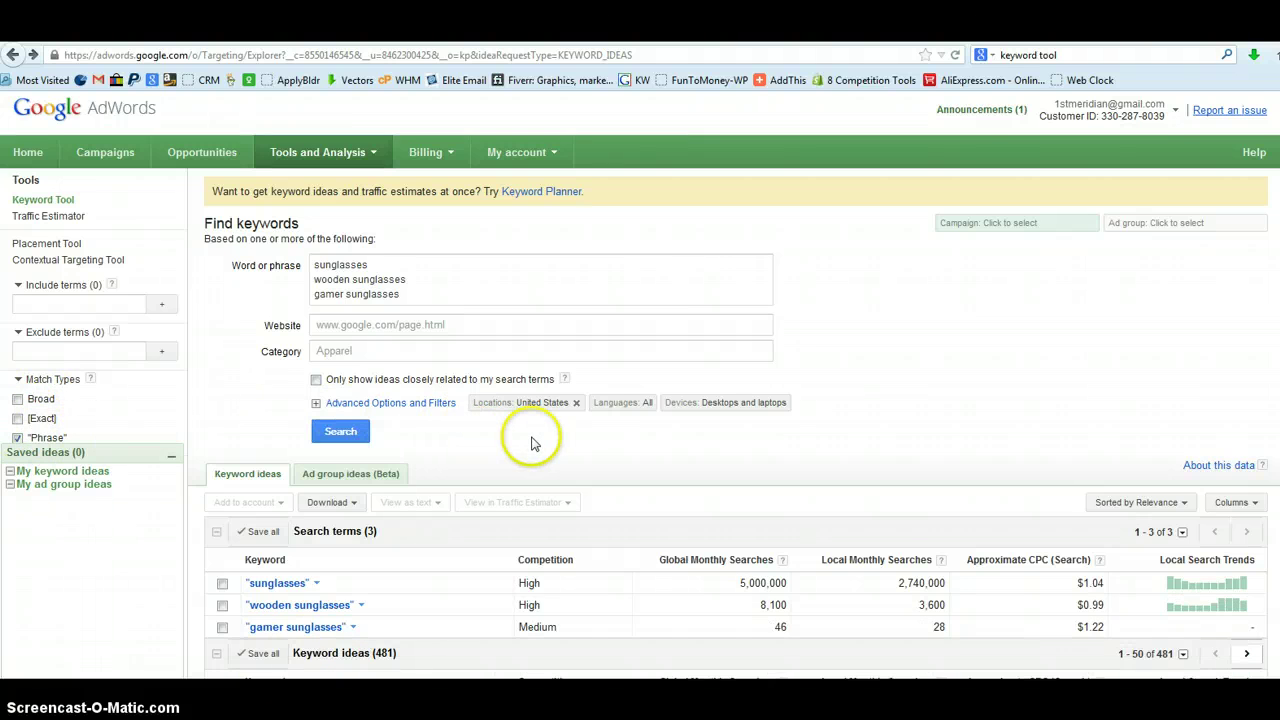
scroll(533, 443, down, 2)
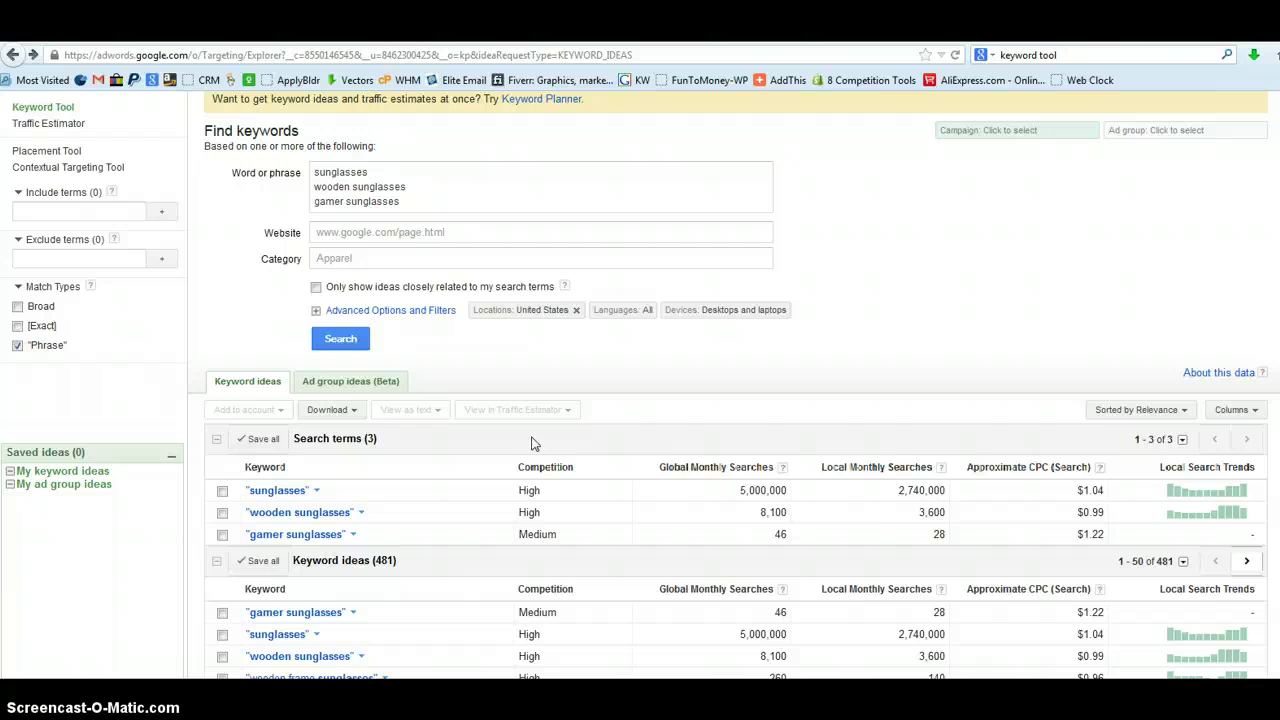
scroll(533, 443, down, 2)
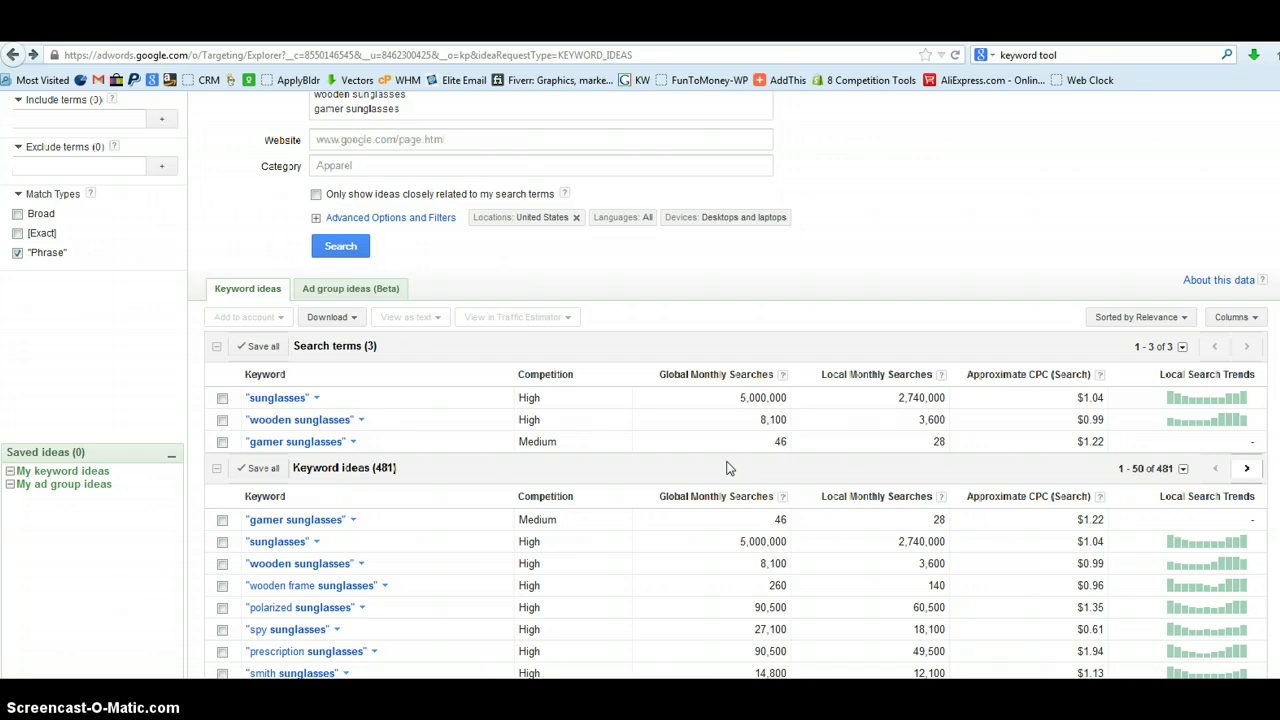
Step: Add "gunnar gamer glasses" on a new line of the words or phrases list
scroll(730, 467, up, 3)
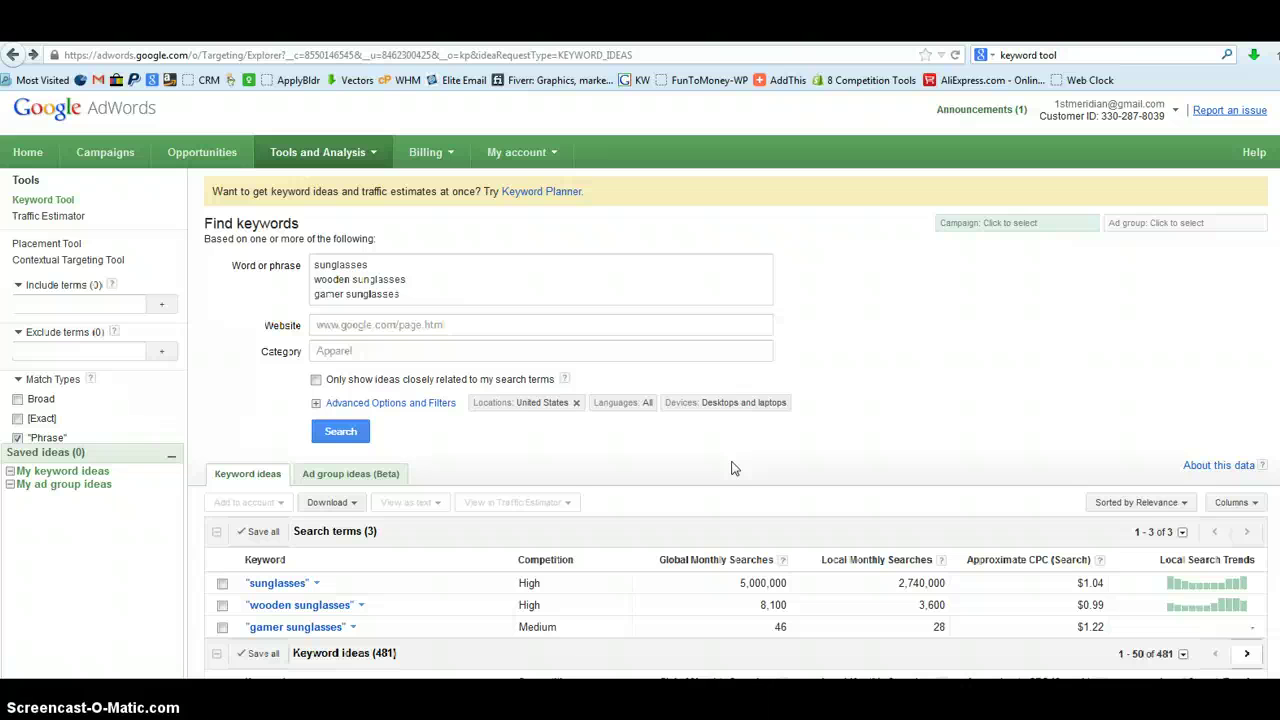
click(428, 293)
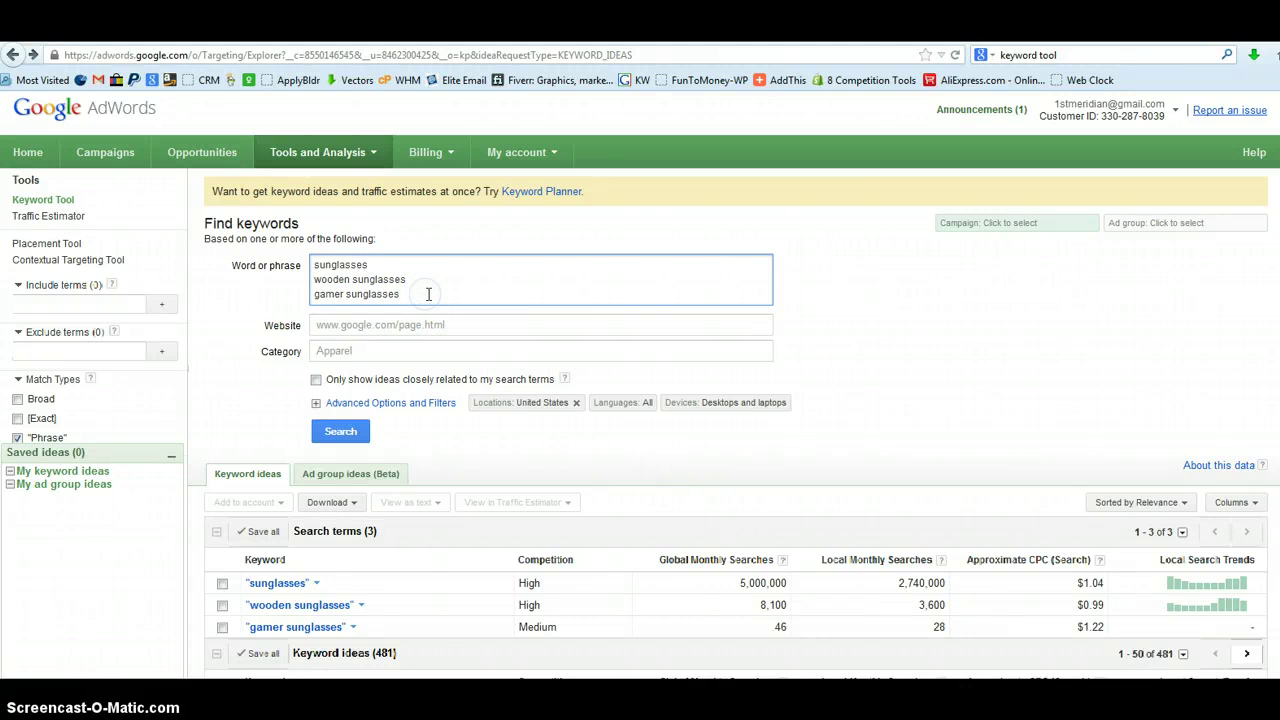
key(Return)
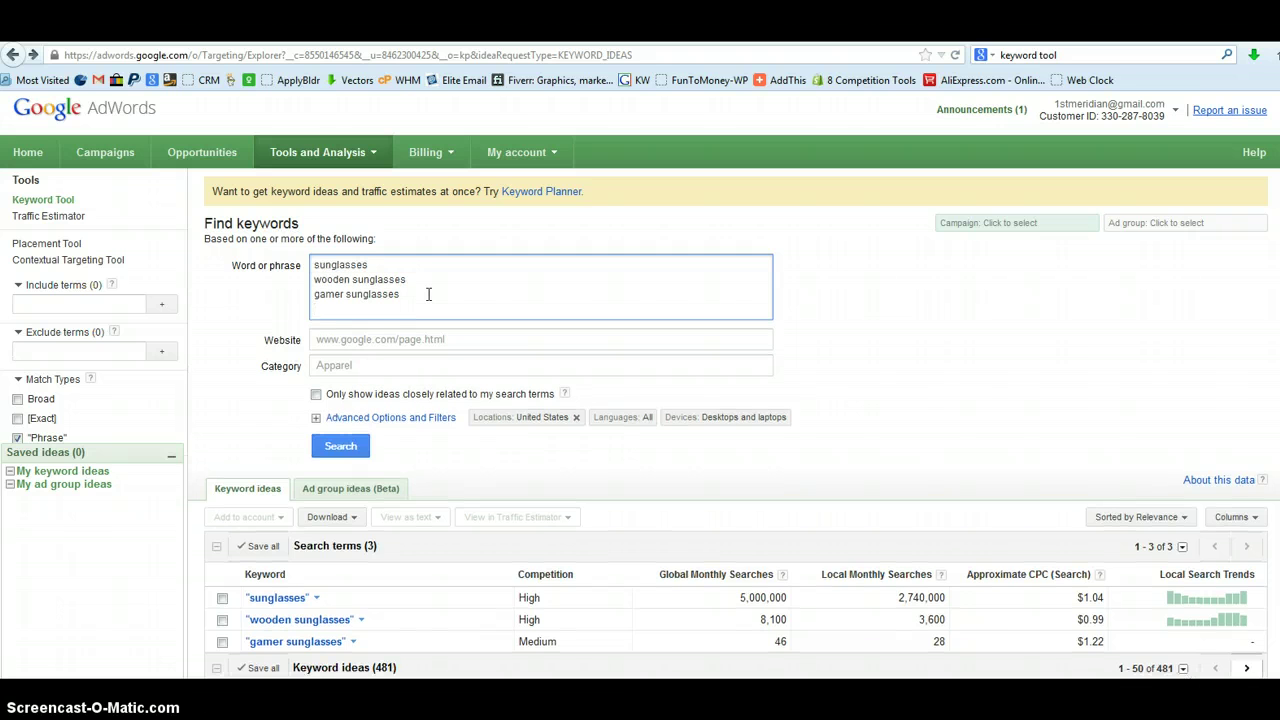
text(gunnar gamer glasses)
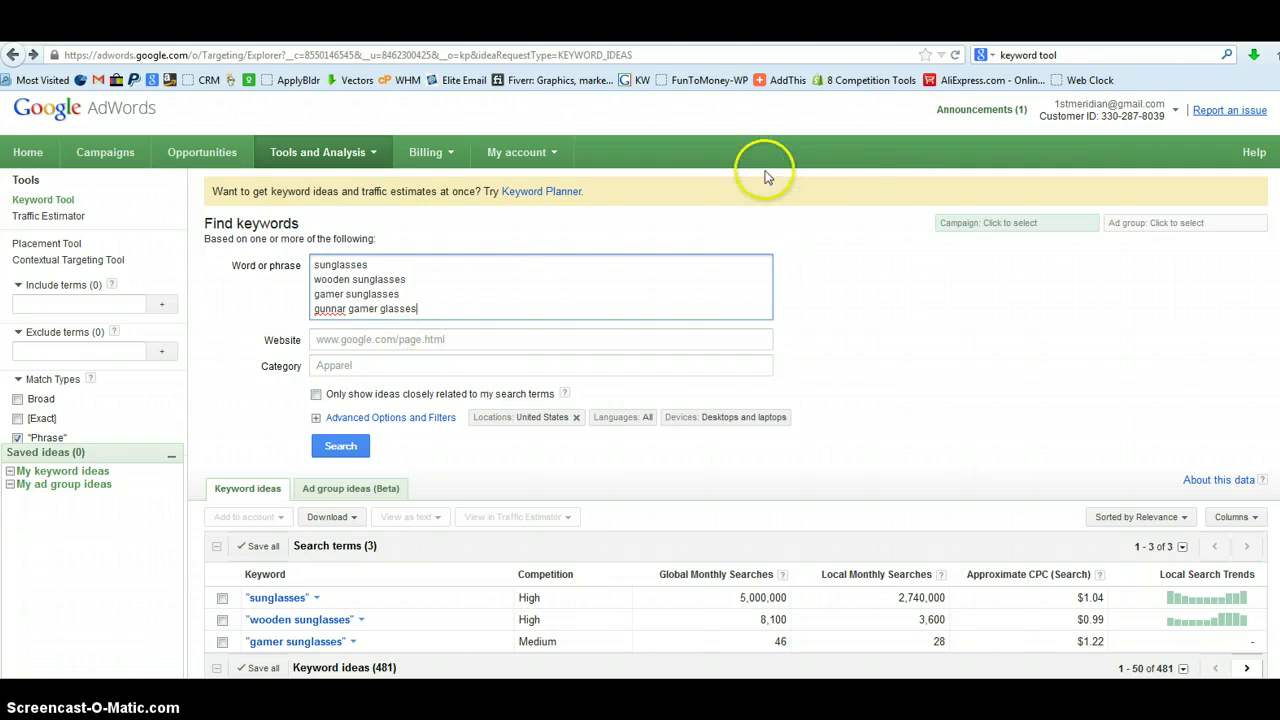
Step: Copy the title "Gunnar Optiks Computer/Gaming Eyewear" from the tech.woot product page and add it as a new line in the keyword phrases
key(alt+Tab)
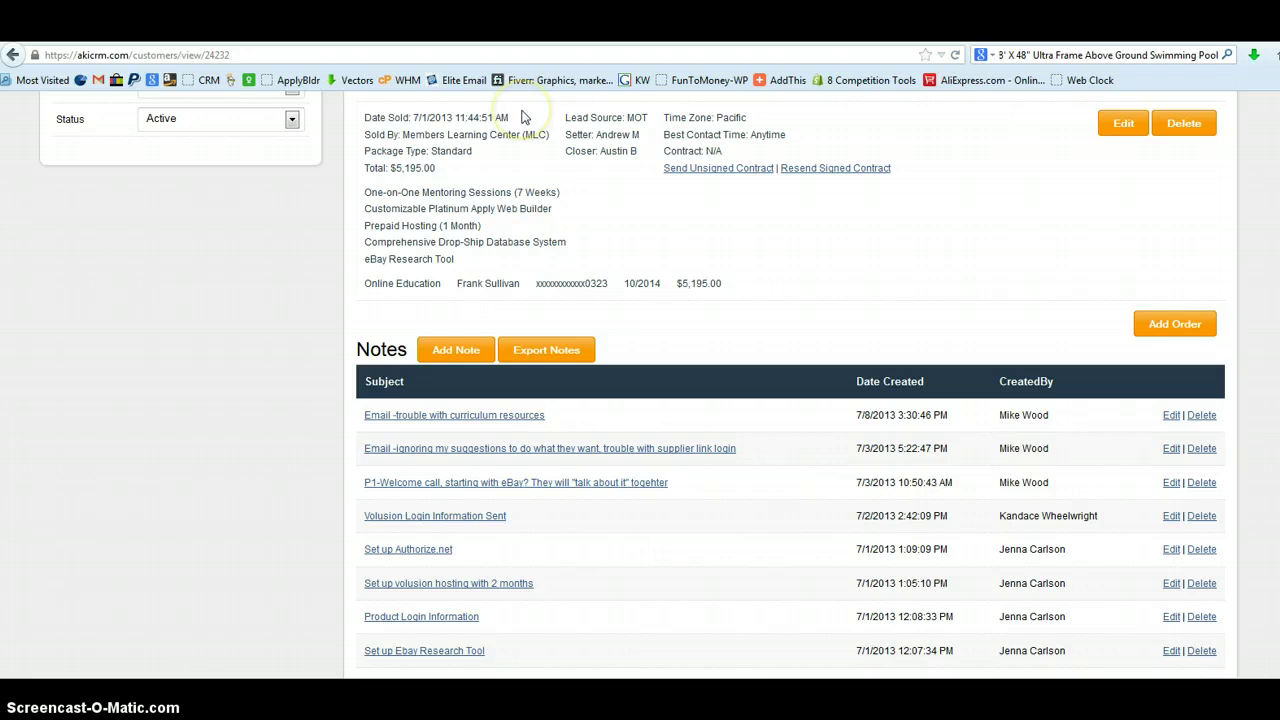
key(ctrl+Tab)
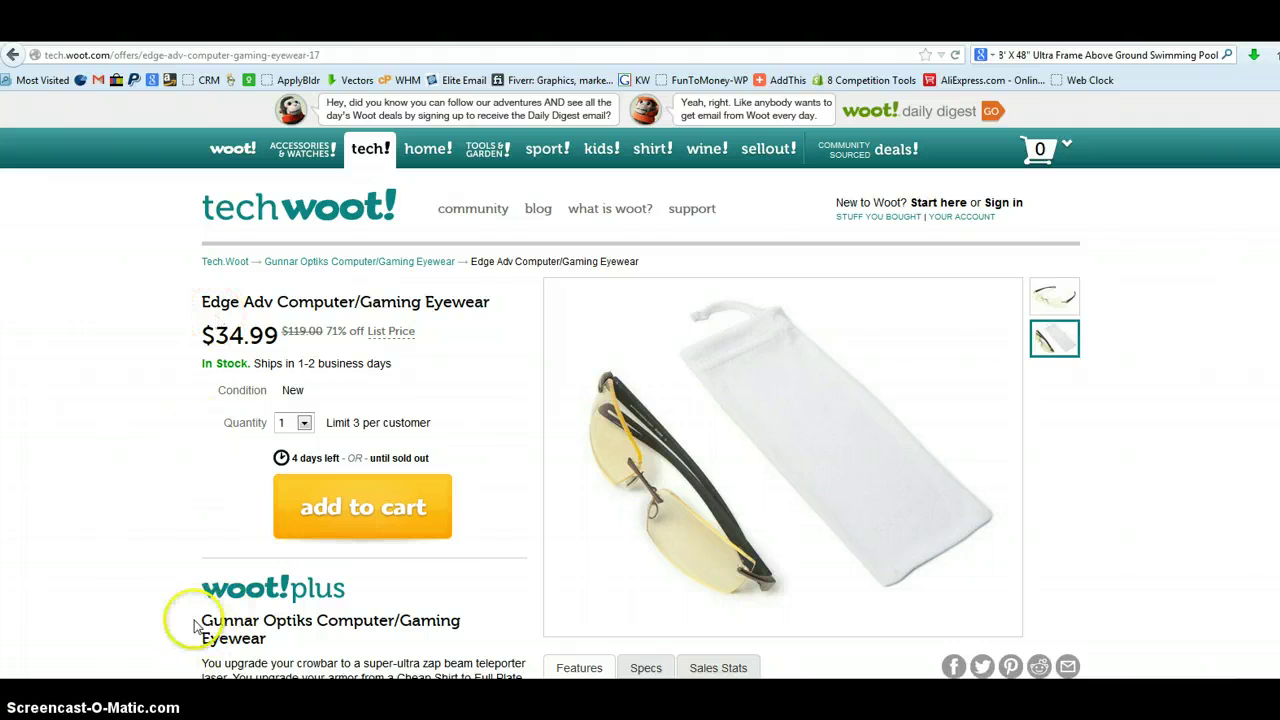
drag(203, 620, 316, 637)
key(ctrl+c)
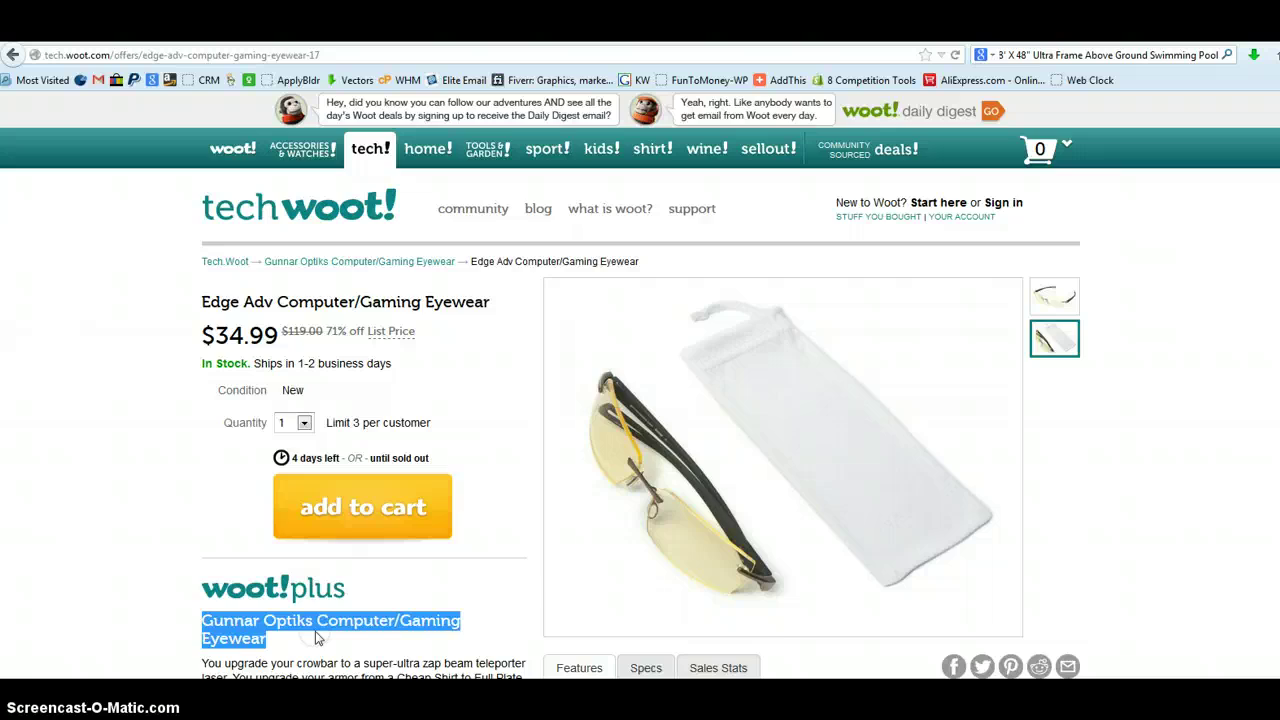
key(ctrl+Tab)
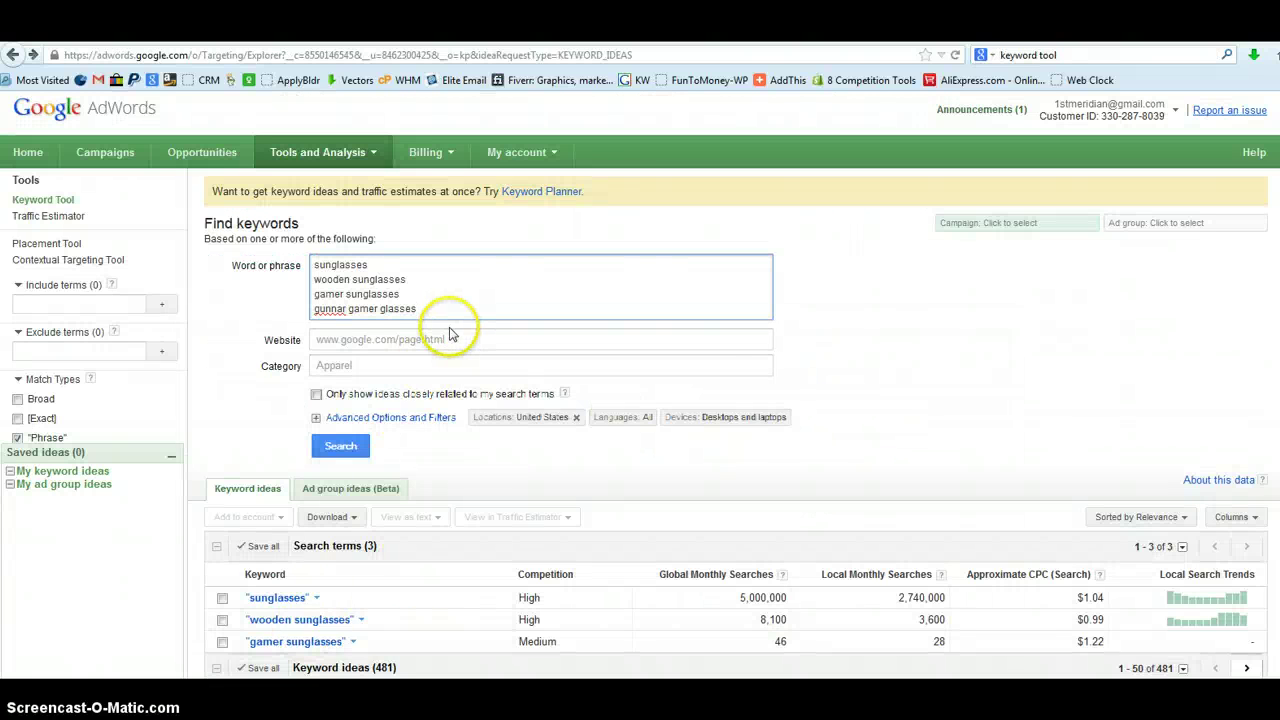
key(Return)
key(ctrl+v)
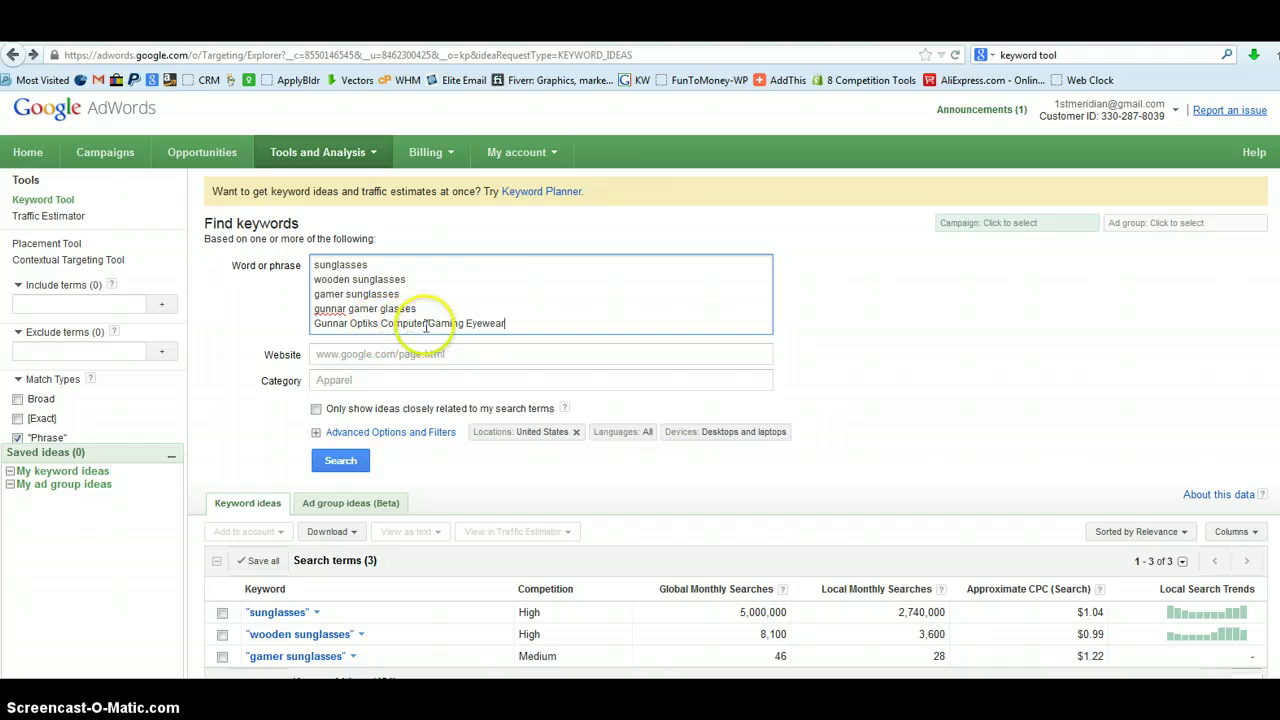
Step: Split the copied product title into two phrase lines: "Gunnar Optiks Computer Eyewear" and "Gunnar Optiks Gaming Eyewear"
click(426, 323)
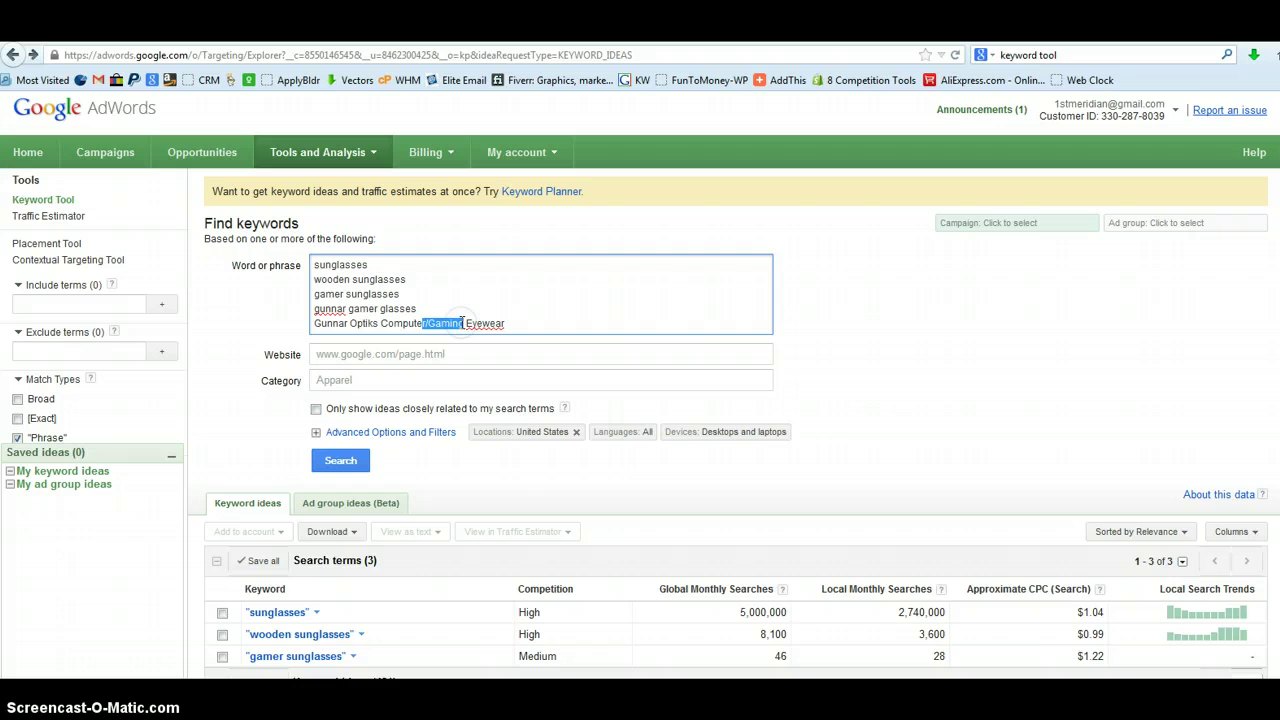
click(472, 326)
key(Return)
key(ctrl+v)
drag(428, 323, 395, 322)
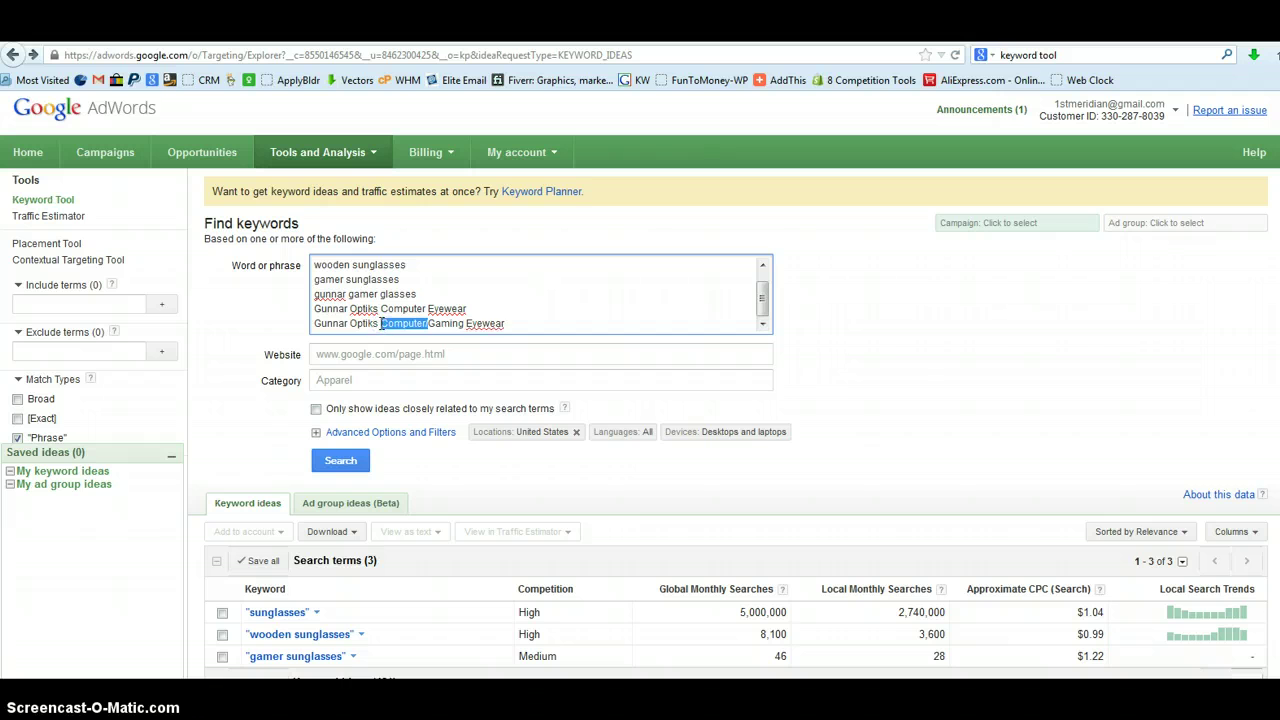
key(BackSpace)
Step: Run the keyword search for the expanded phrase list and review the search terms' competition and monthly searches
click(341, 461)
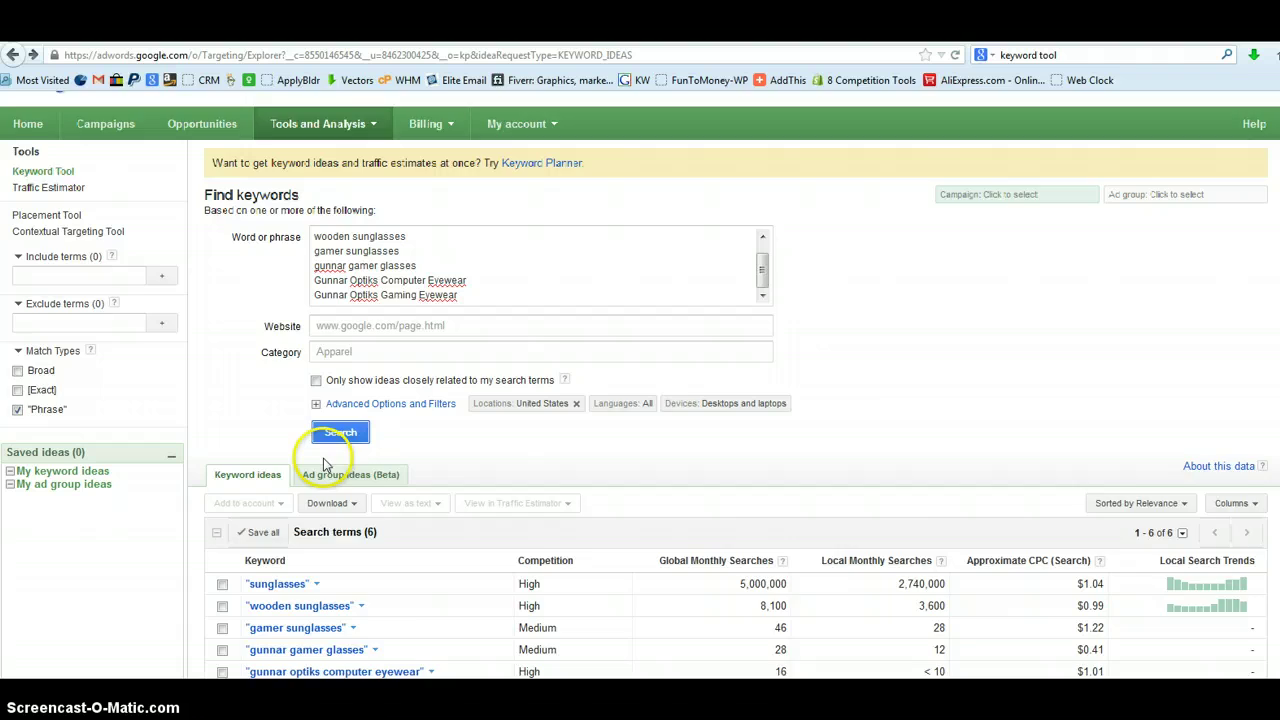
scroll(325, 463, down, 3)
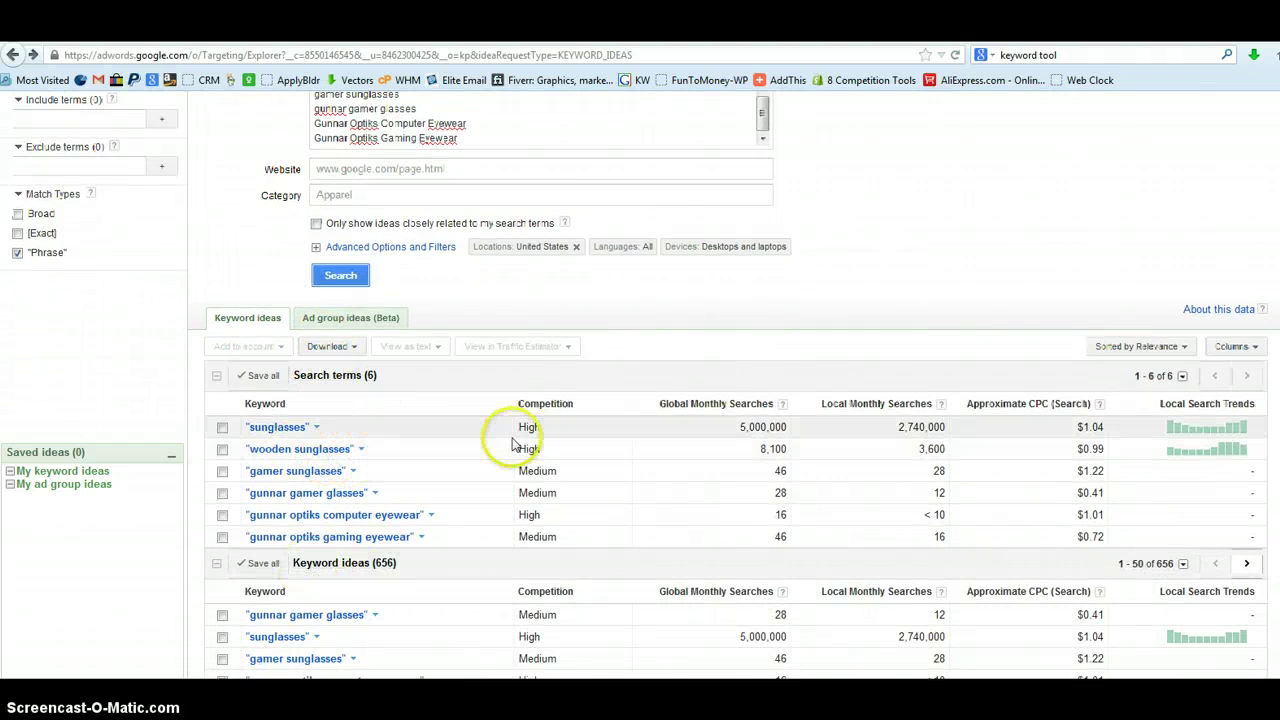
scroll(512, 447, down, 2)
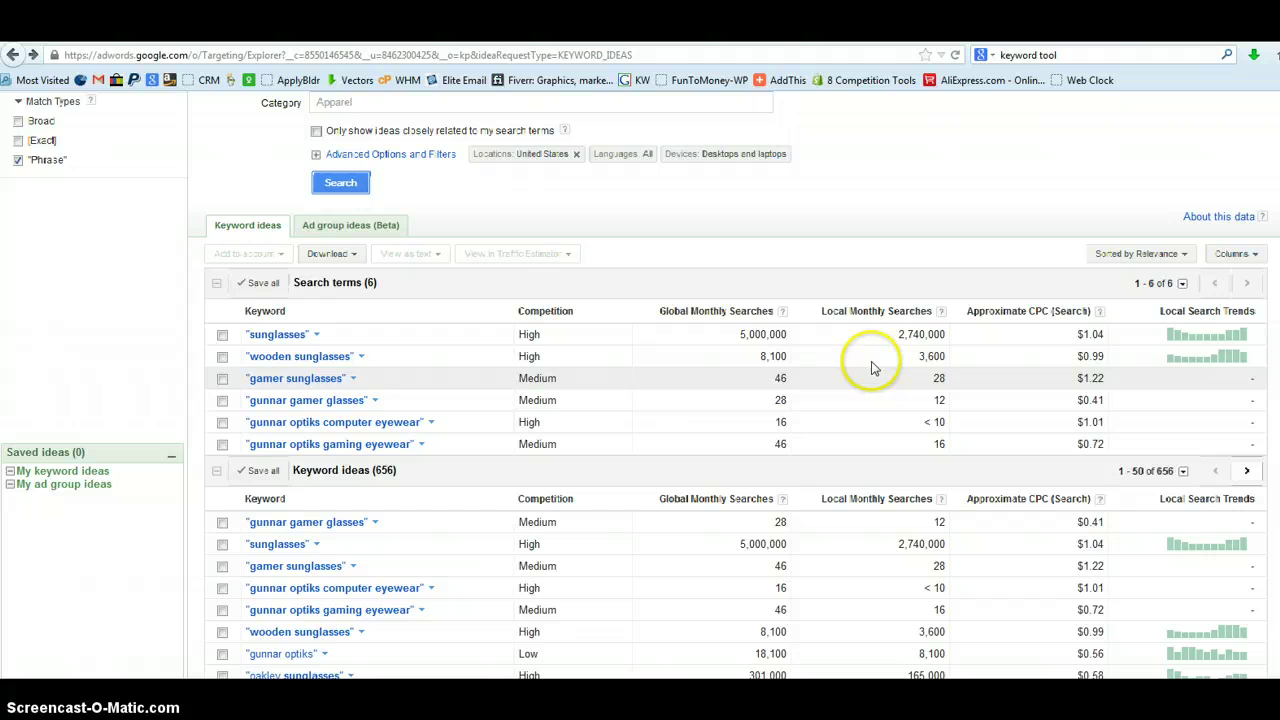
Step: Sort the keyword results by global monthly searches, highest first, and look through the keyword ideas
click(725, 314)
click(718, 316)
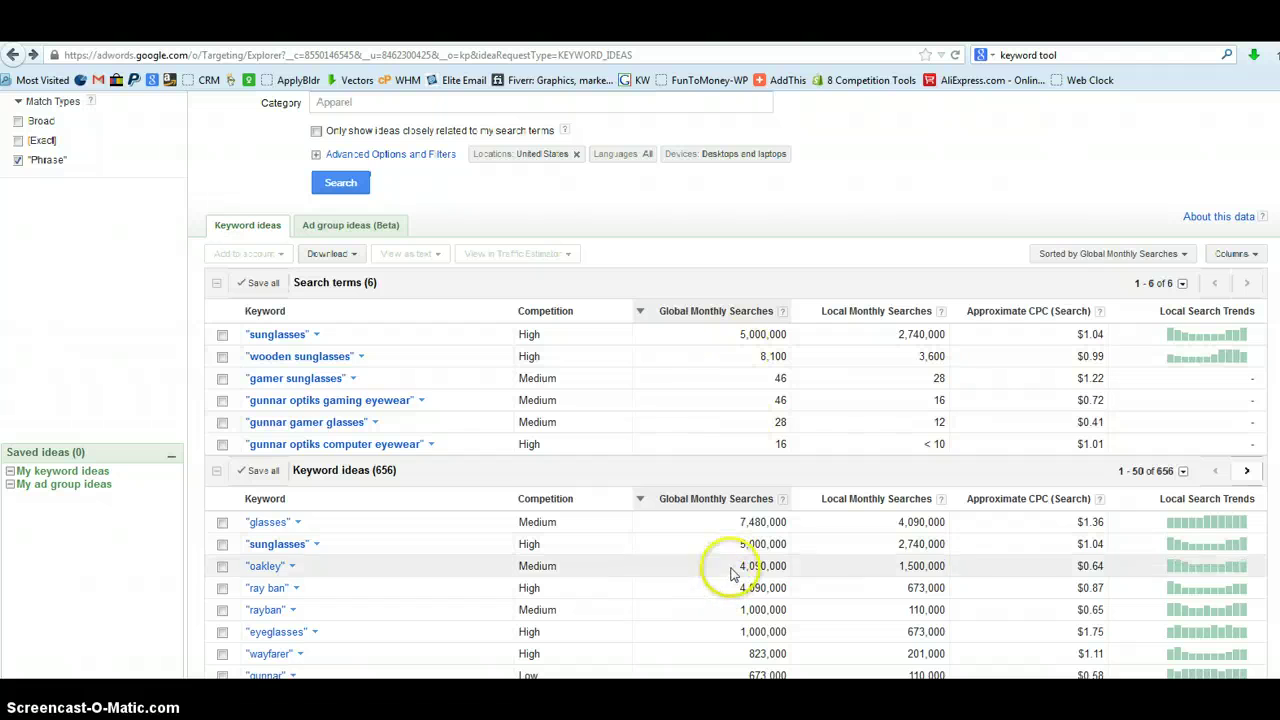
scroll(745, 583, down, 2)
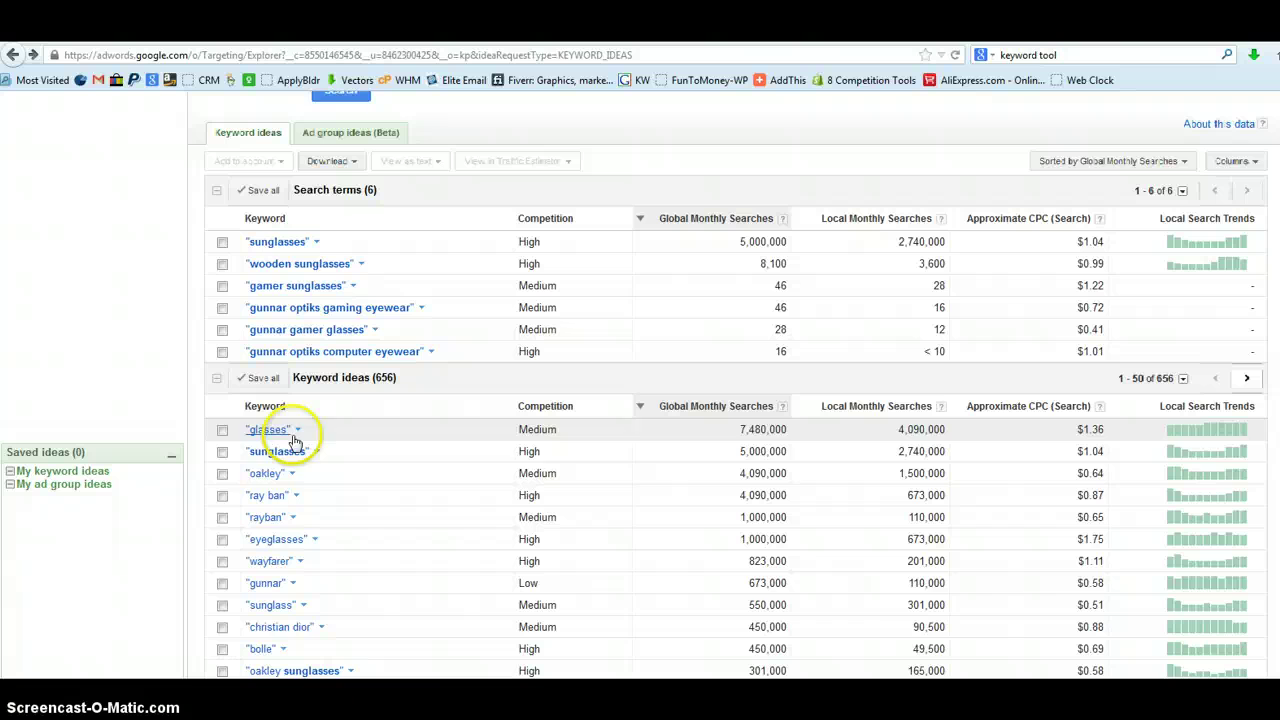
scroll(623, 583, down, 4)
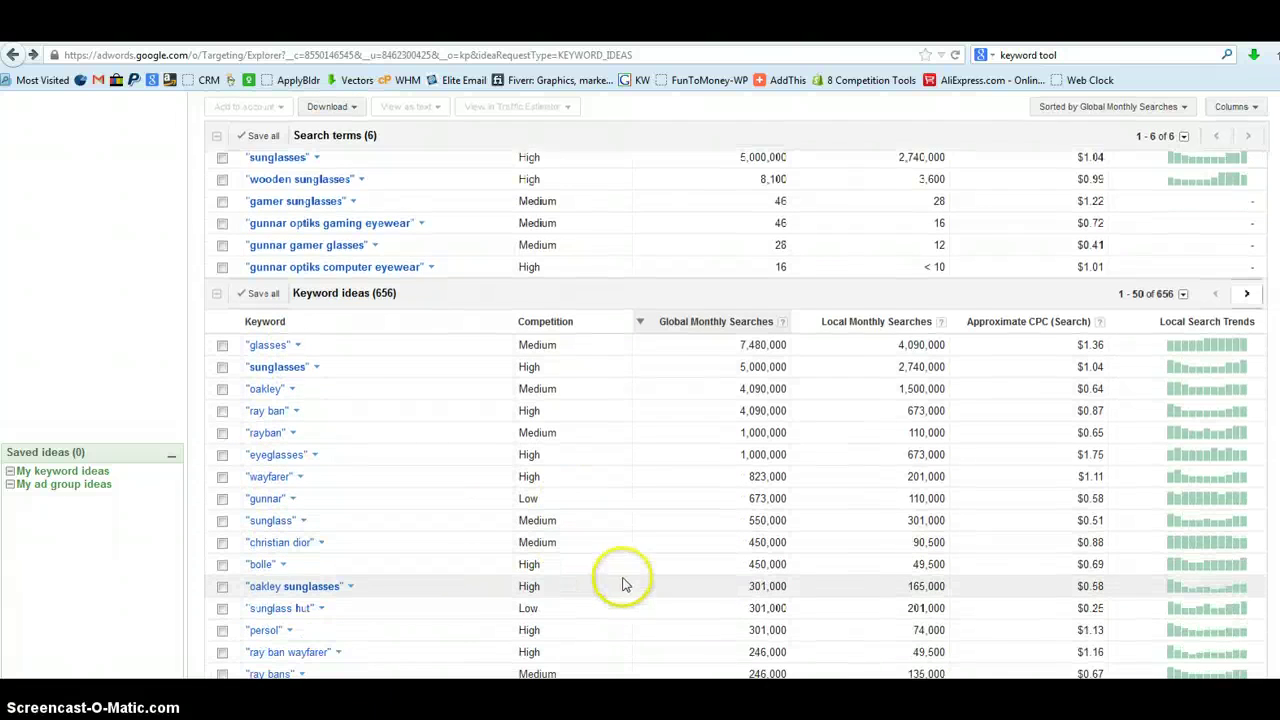
scroll(632, 583, down, 5)
scroll(634, 582, up, 8)
scroll(634, 582, up, 6)
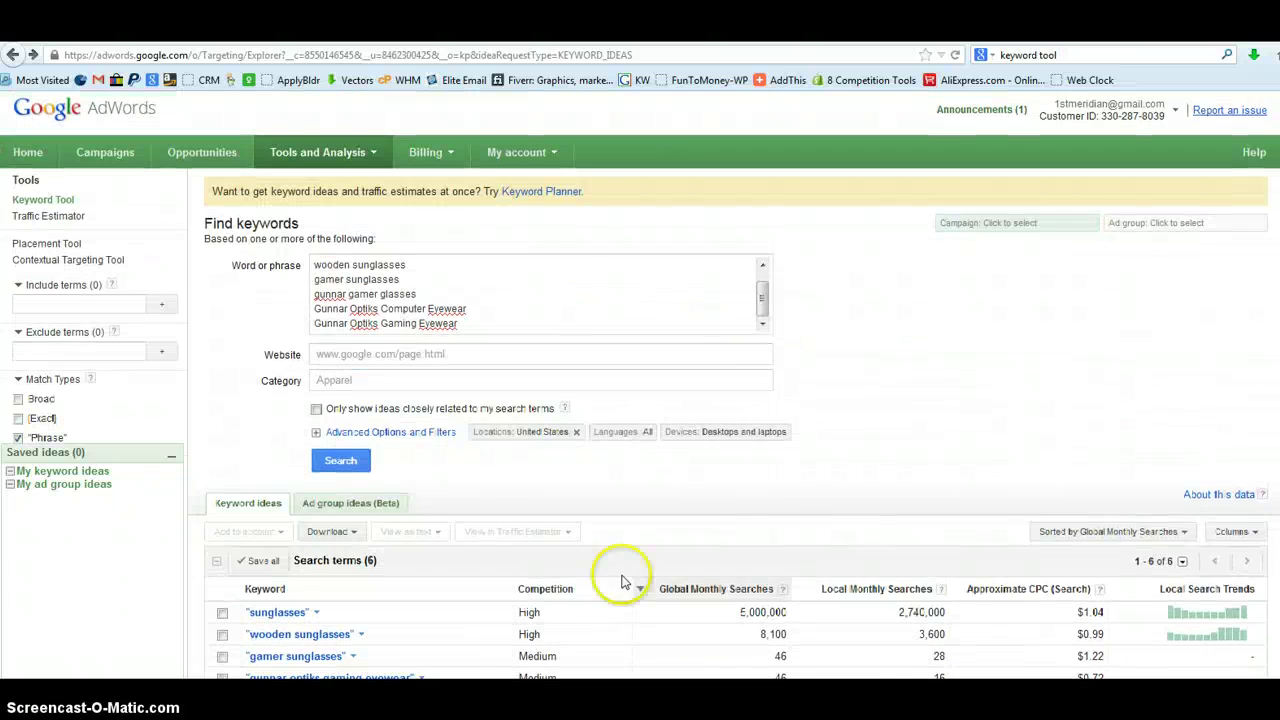
Step: Download all search results in the CSV for Excel format and open the file with Microsoft Excel
scroll(398, 480, down, 2)
click(330, 441)
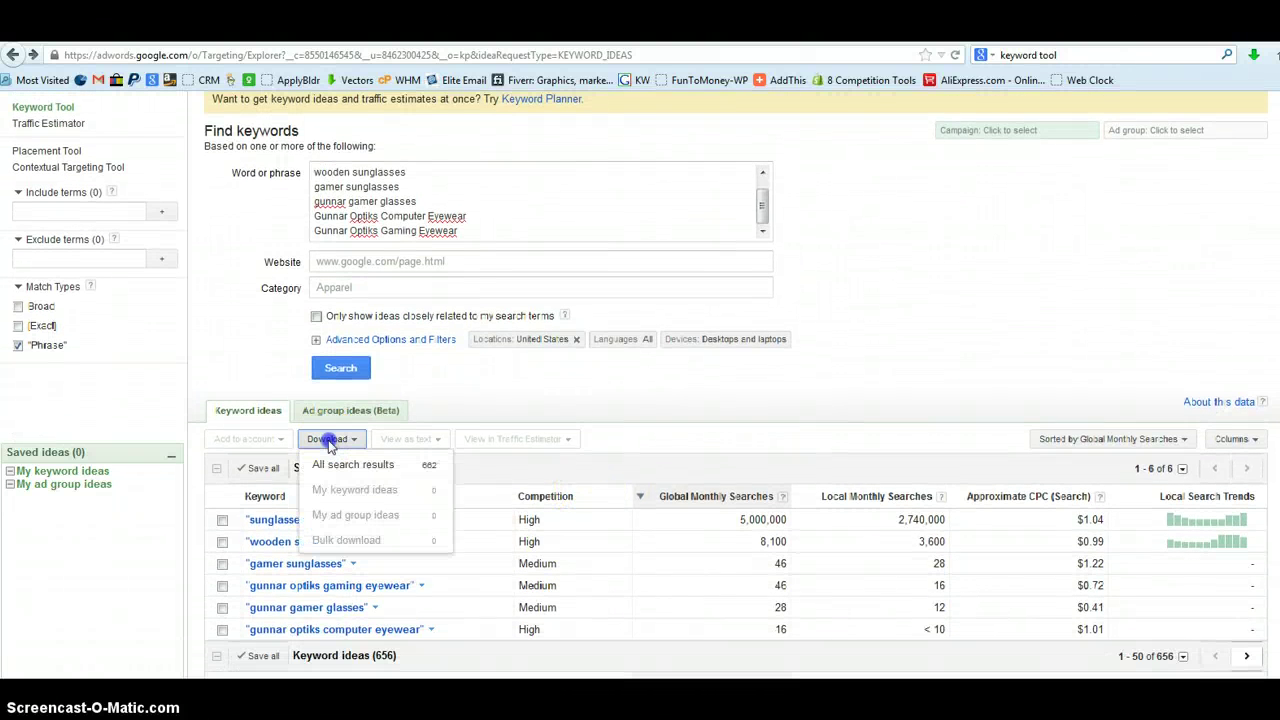
click(341, 468)
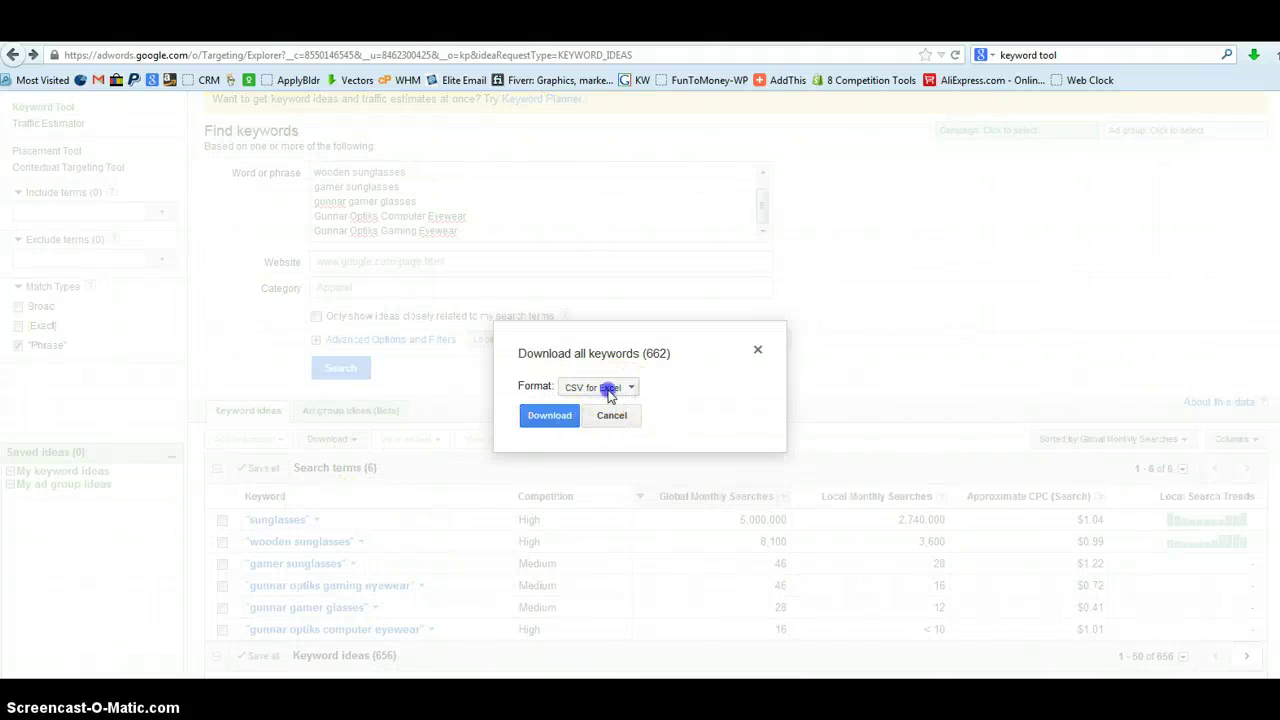
click(606, 388)
click(588, 414)
click(550, 418)
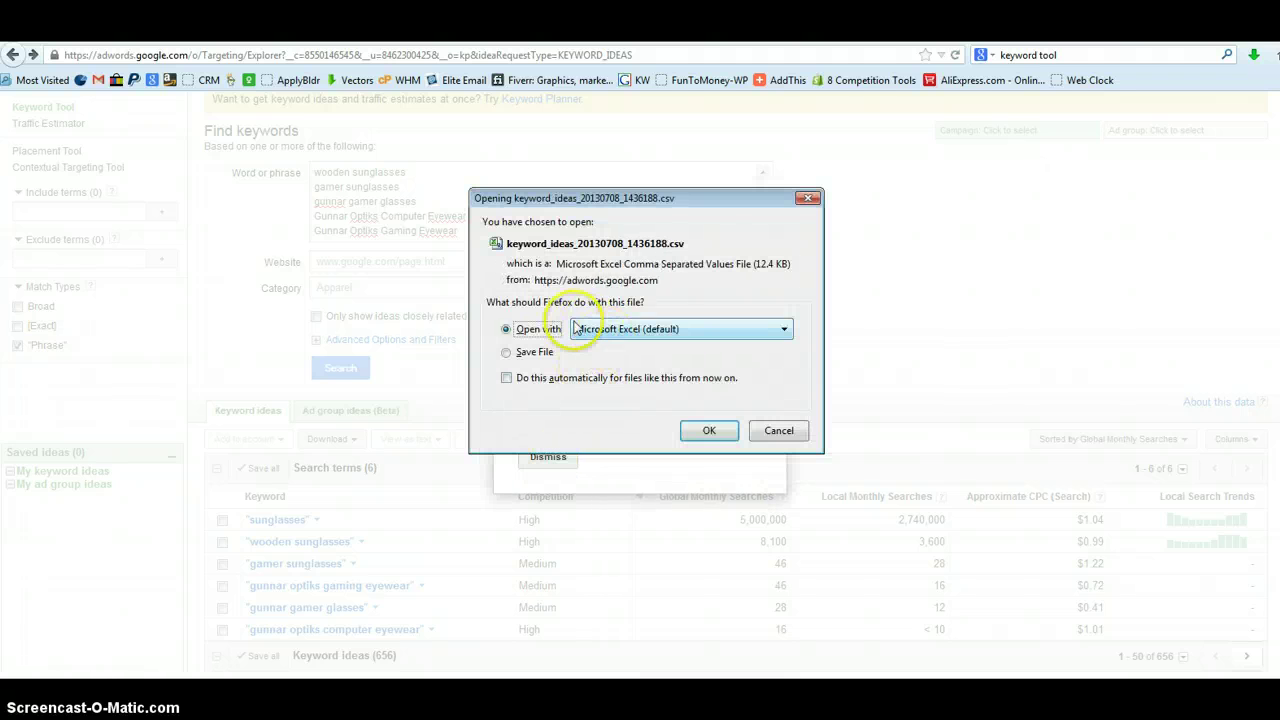
click(710, 432)
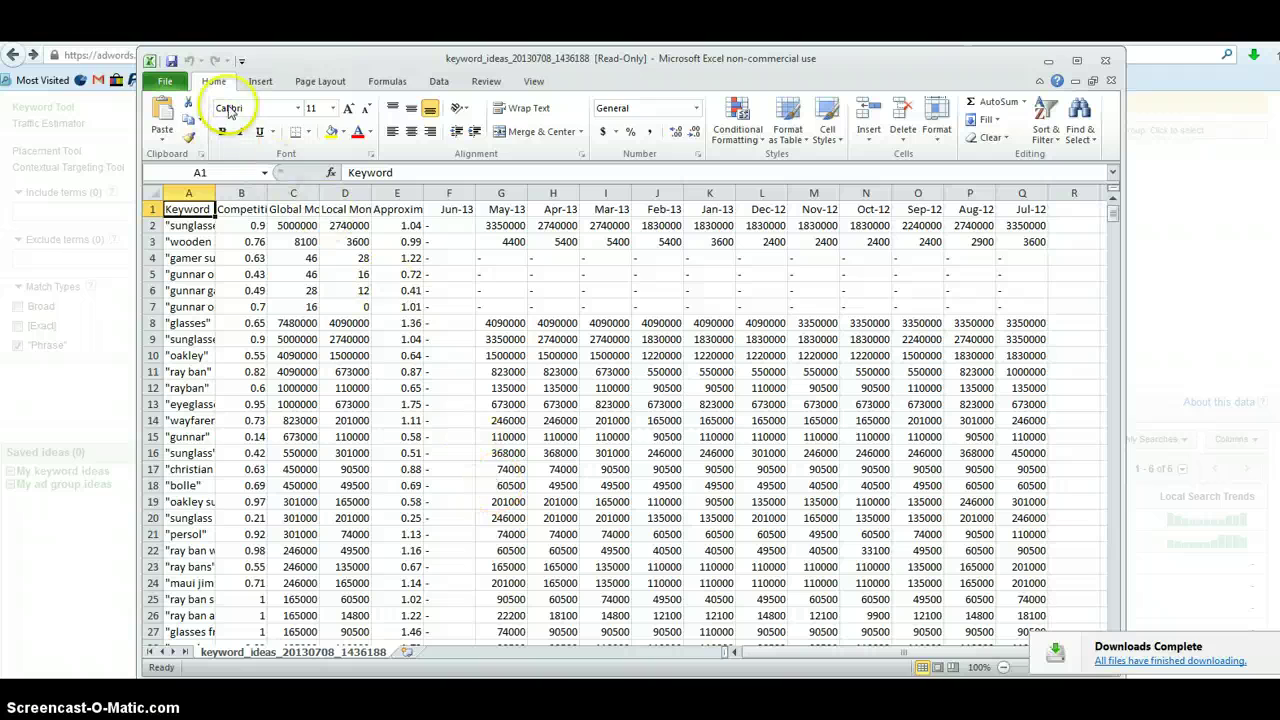
Step: Enlarge the spreadsheet window and fit the width of column A to its keyword text
drag(280, 58, 218, 50)
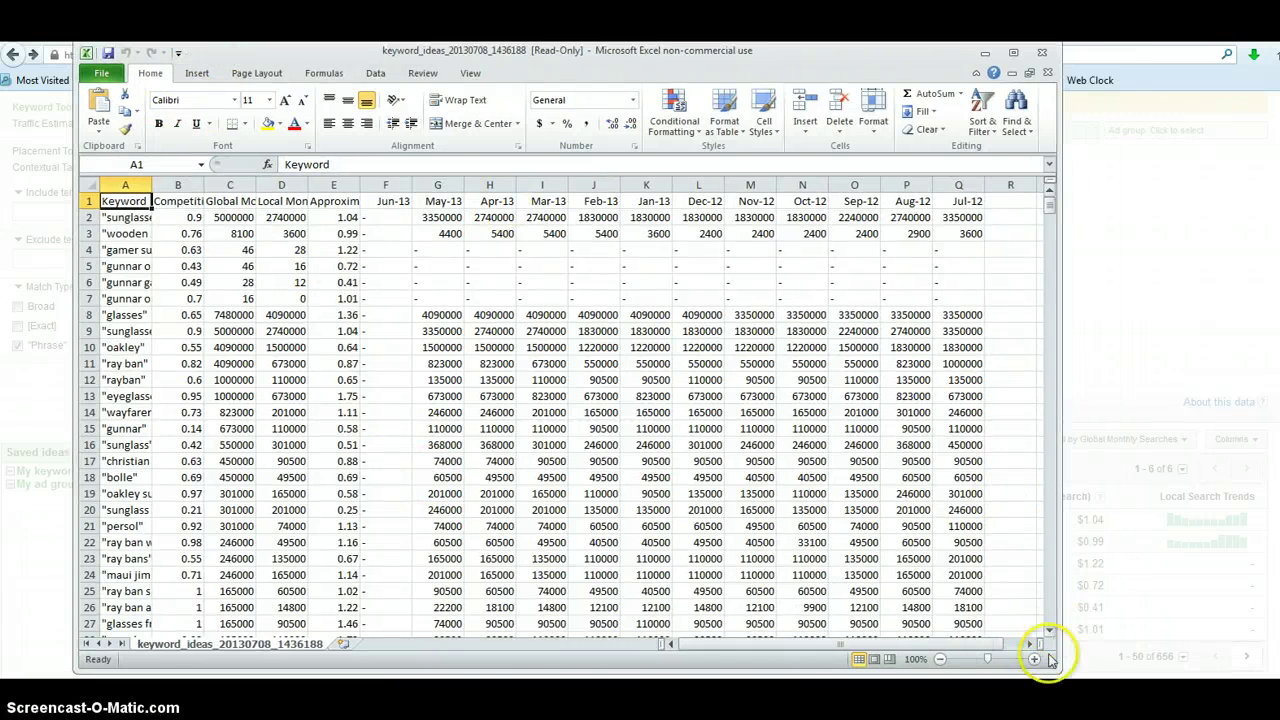
drag(1056, 667, 1162, 678)
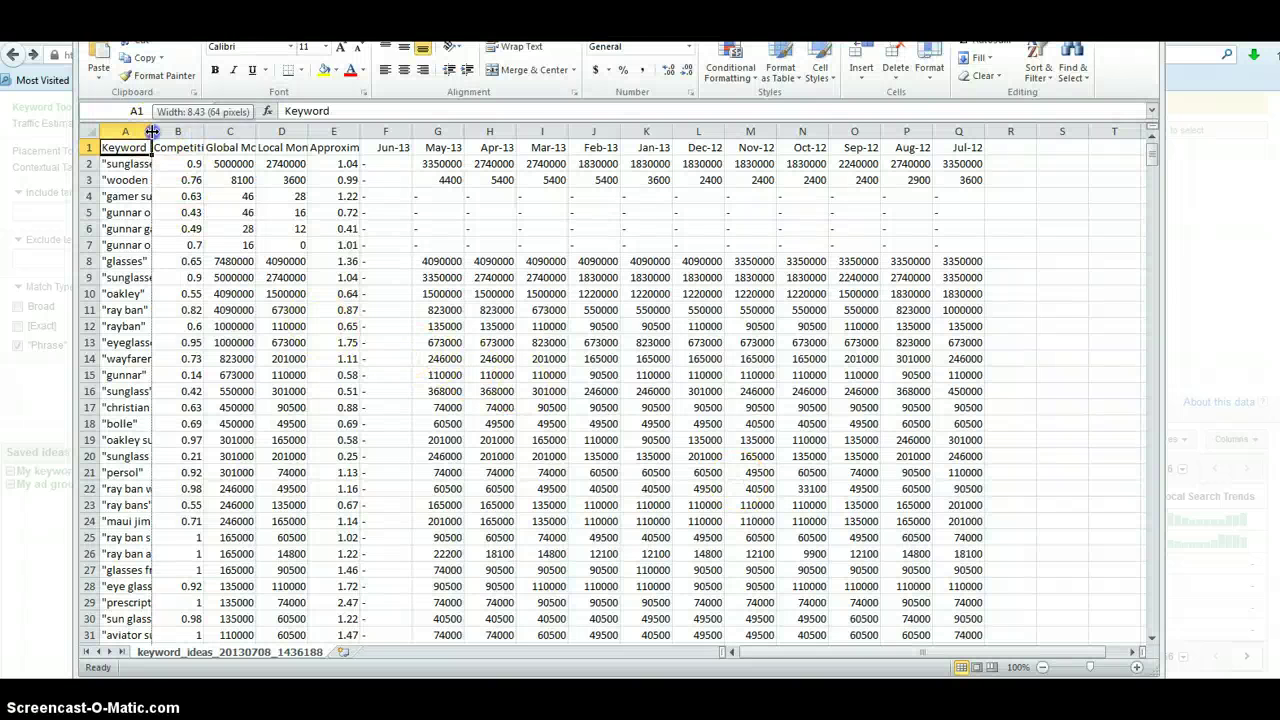
double_click(152, 131)
Step: Make the header row of the keyword sheet bold
click(86, 147)
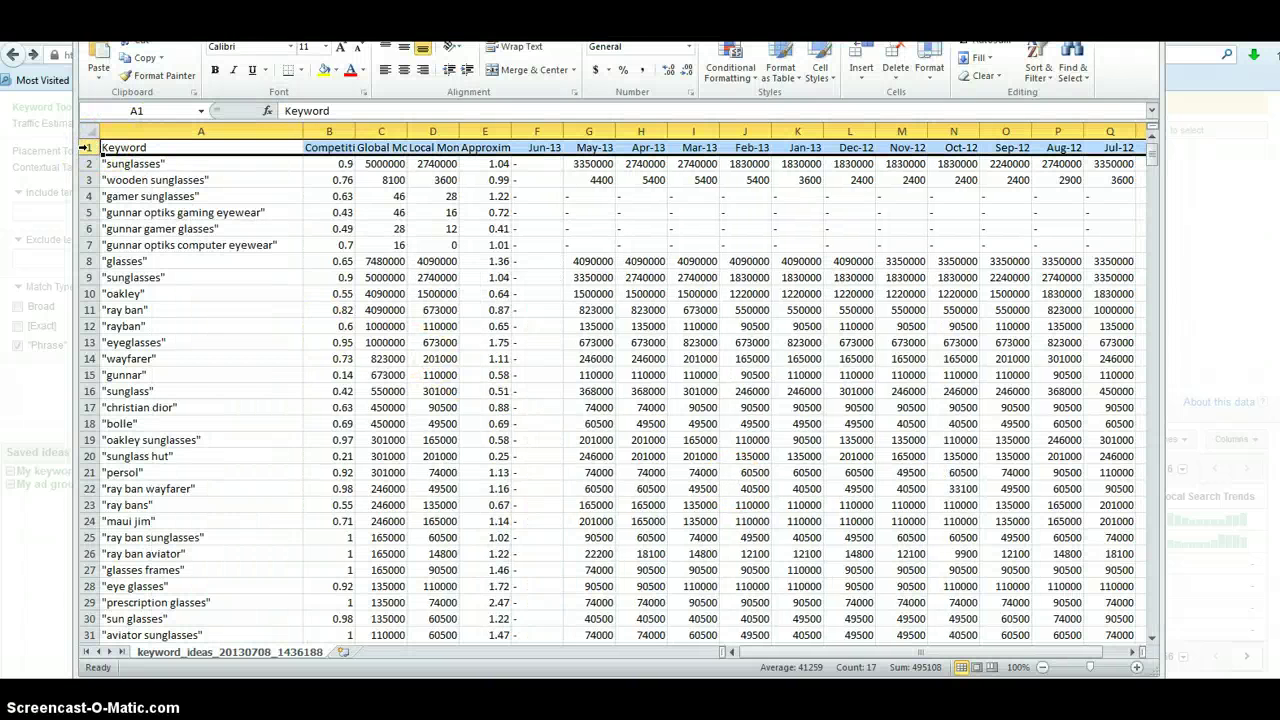
click(123, 148)
key(ctrl+v)
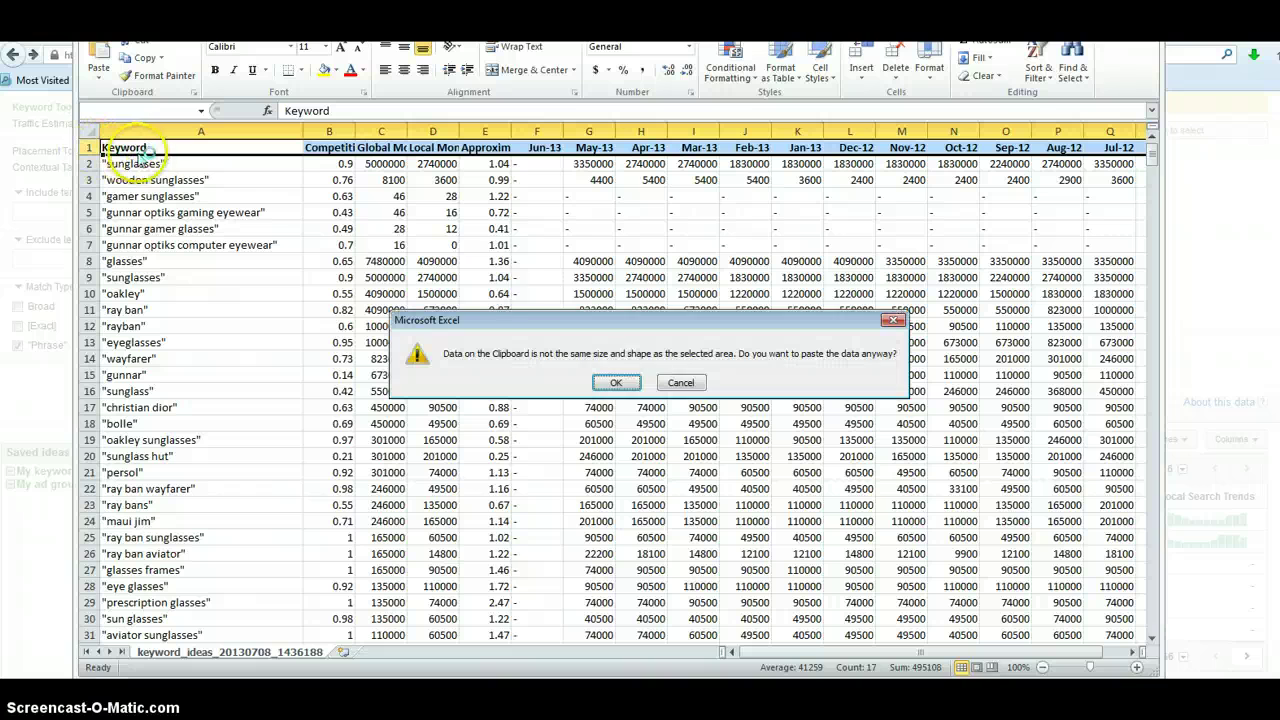
click(616, 384)
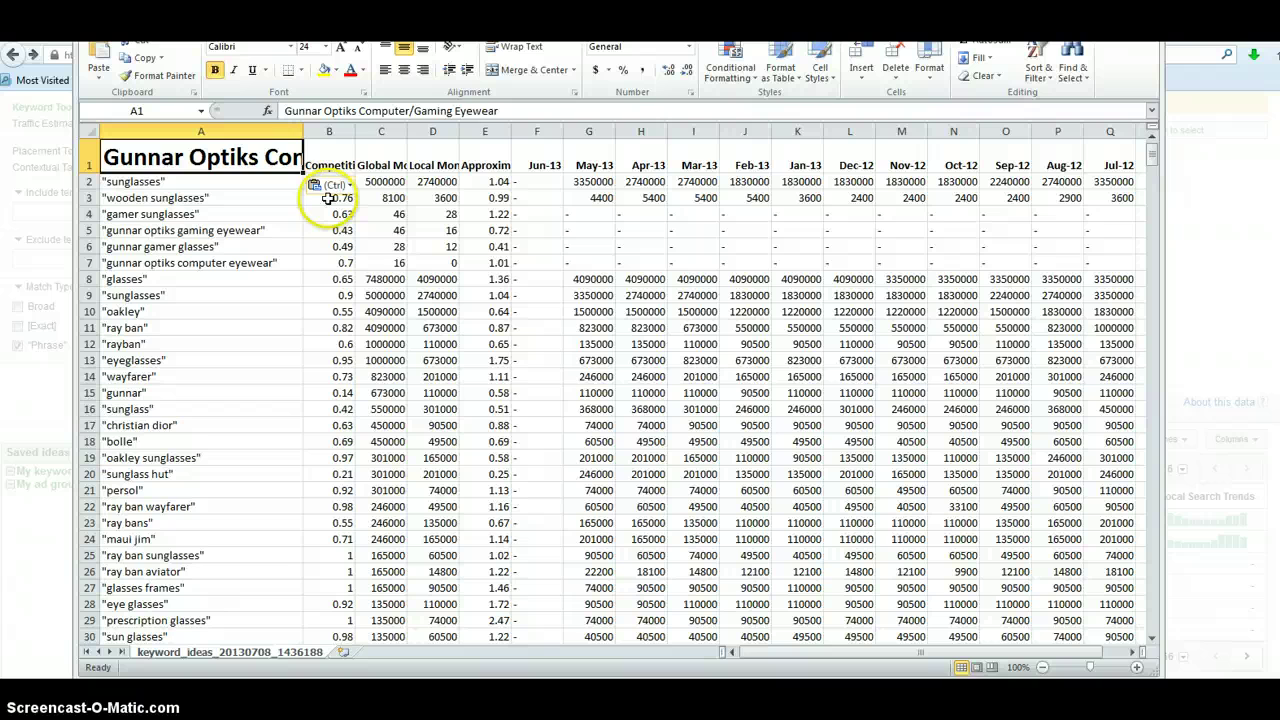
key(ctrl+z)
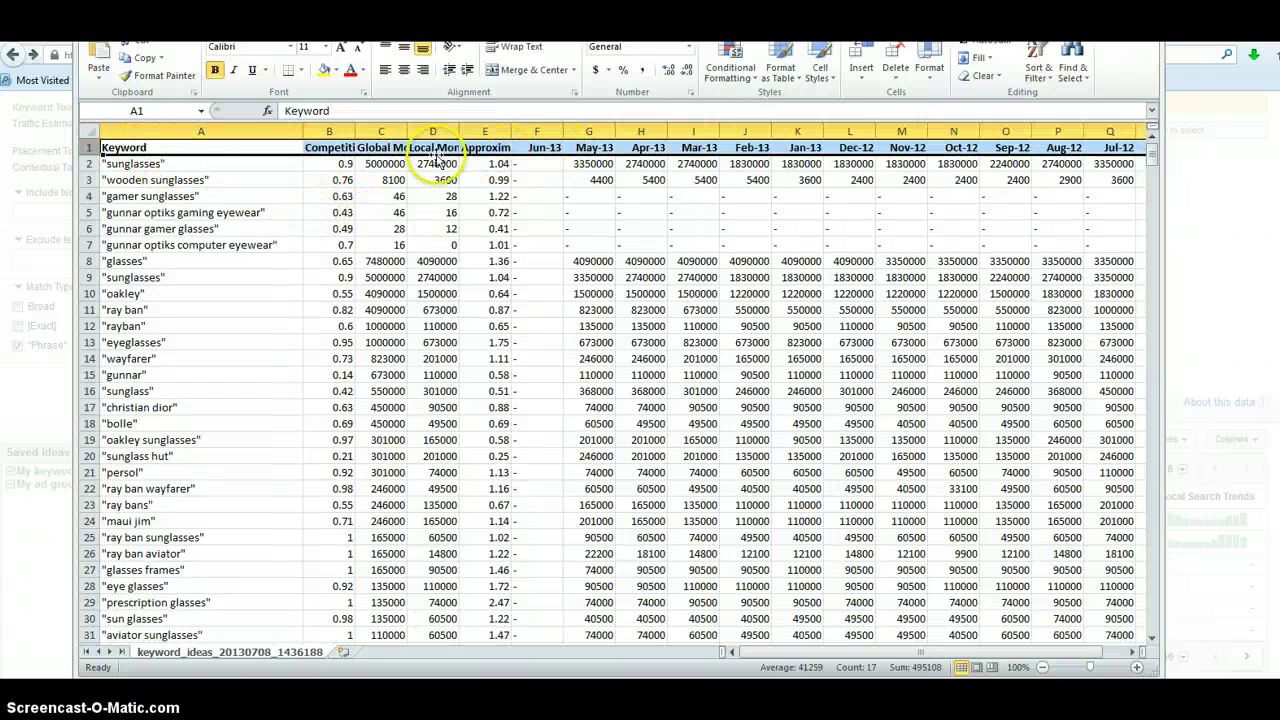
Step: Freeze the top row of the keyword sheet and check that it holds while moving through the data
click(196, 80)
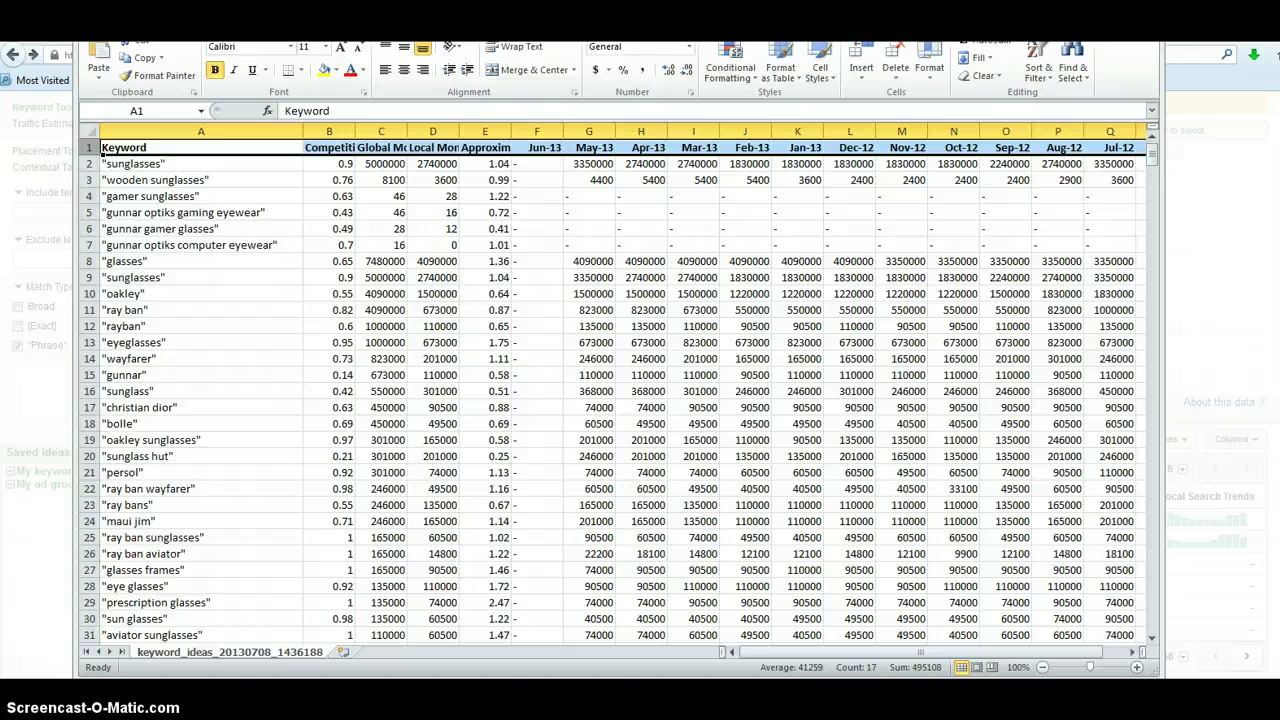
key(alt+a)
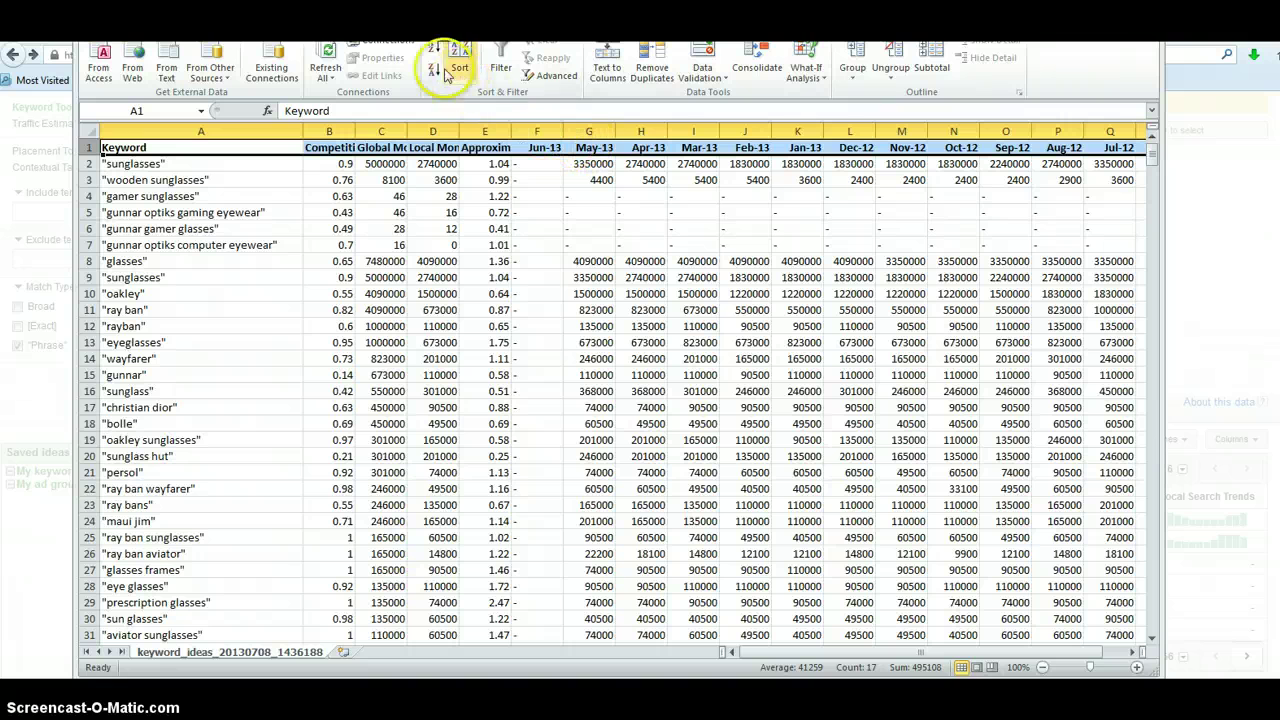
key(alt+w)
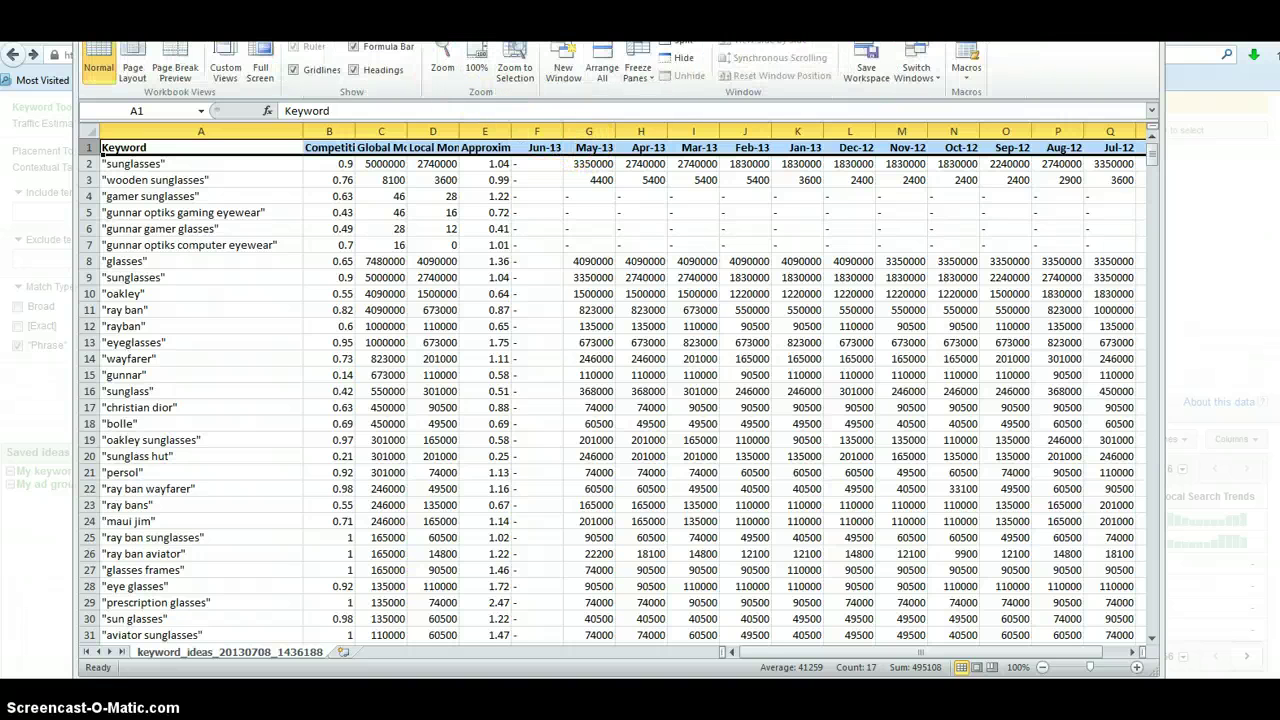
click(644, 78)
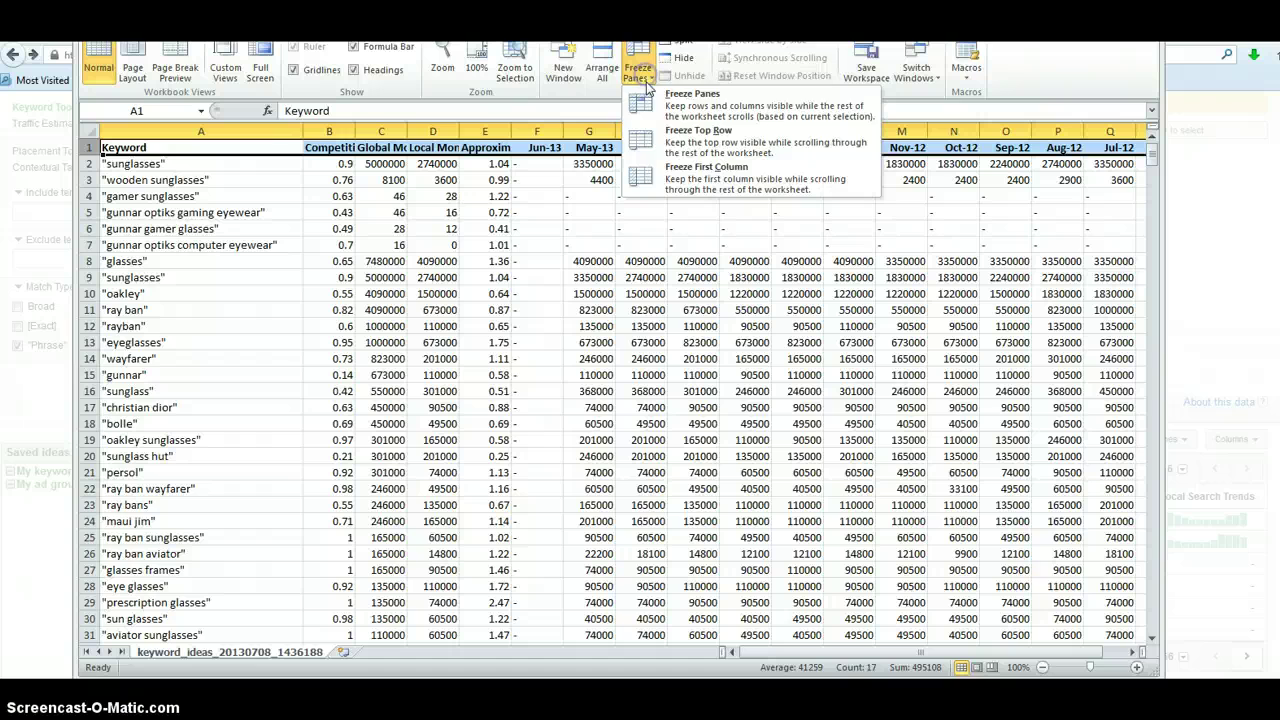
click(702, 132)
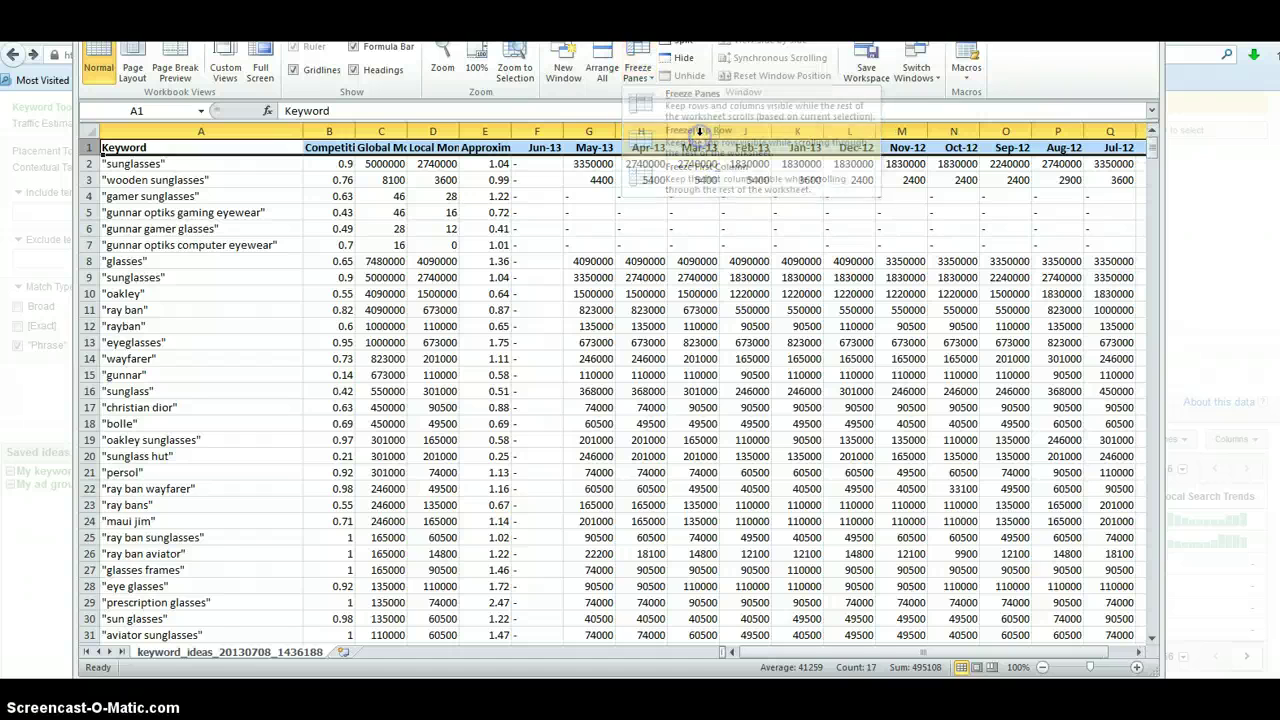
scroll(443, 160, down, 5)
scroll(480, 230, up, 5)
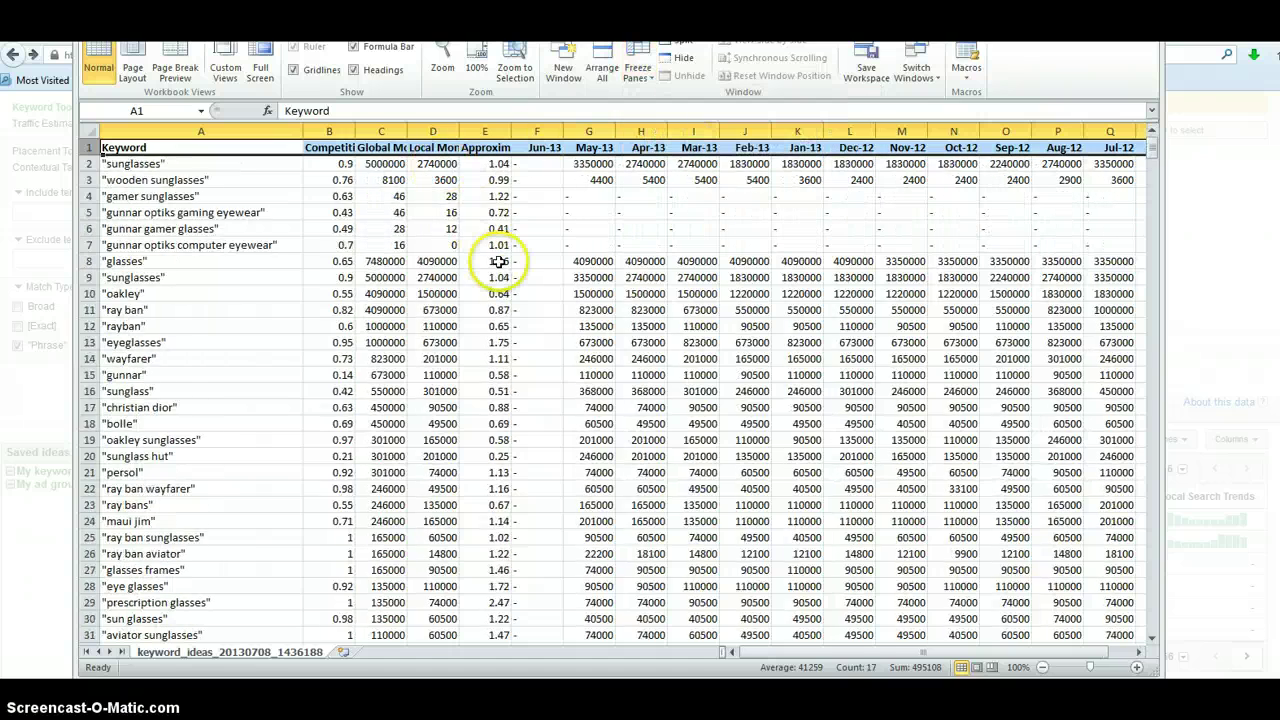
scroll(498, 260, down, 4)
scroll(498, 260, up, 4)
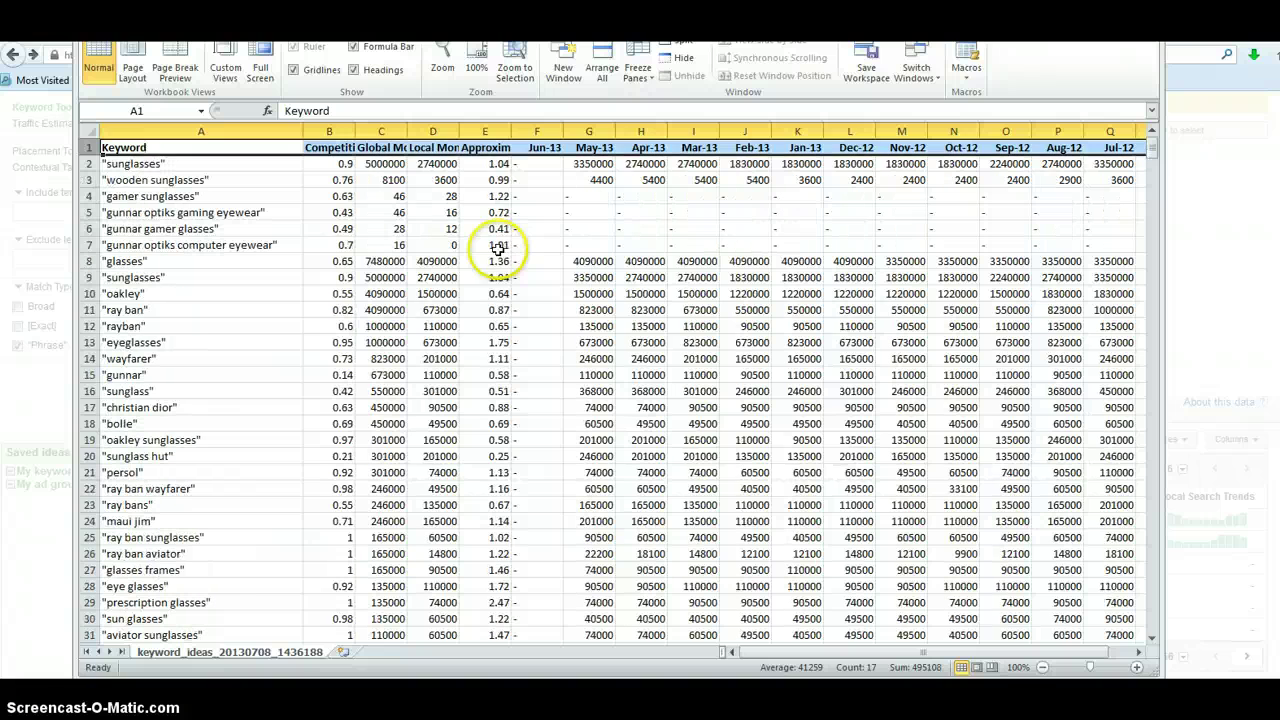
Step: Sort the keyword rows by Global Monthly Searches in descending order
click(390, 148)
click(130, 30)
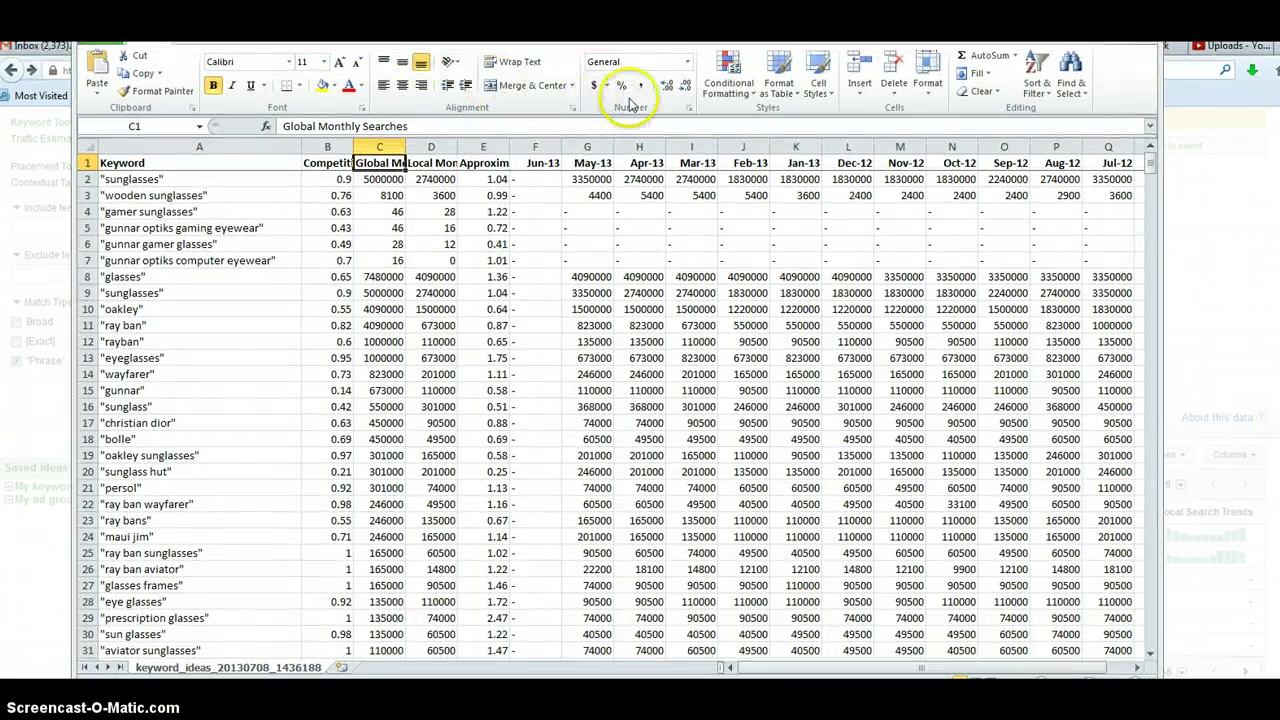
click(1042, 78)
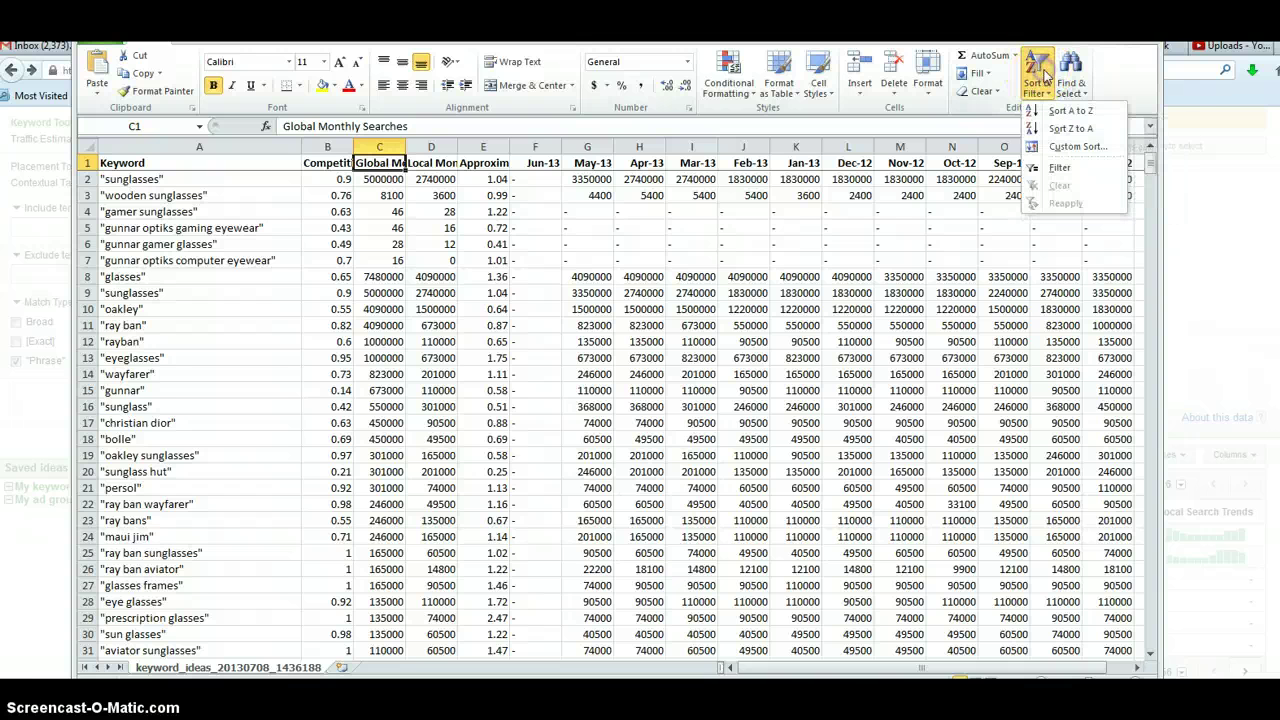
click(1066, 128)
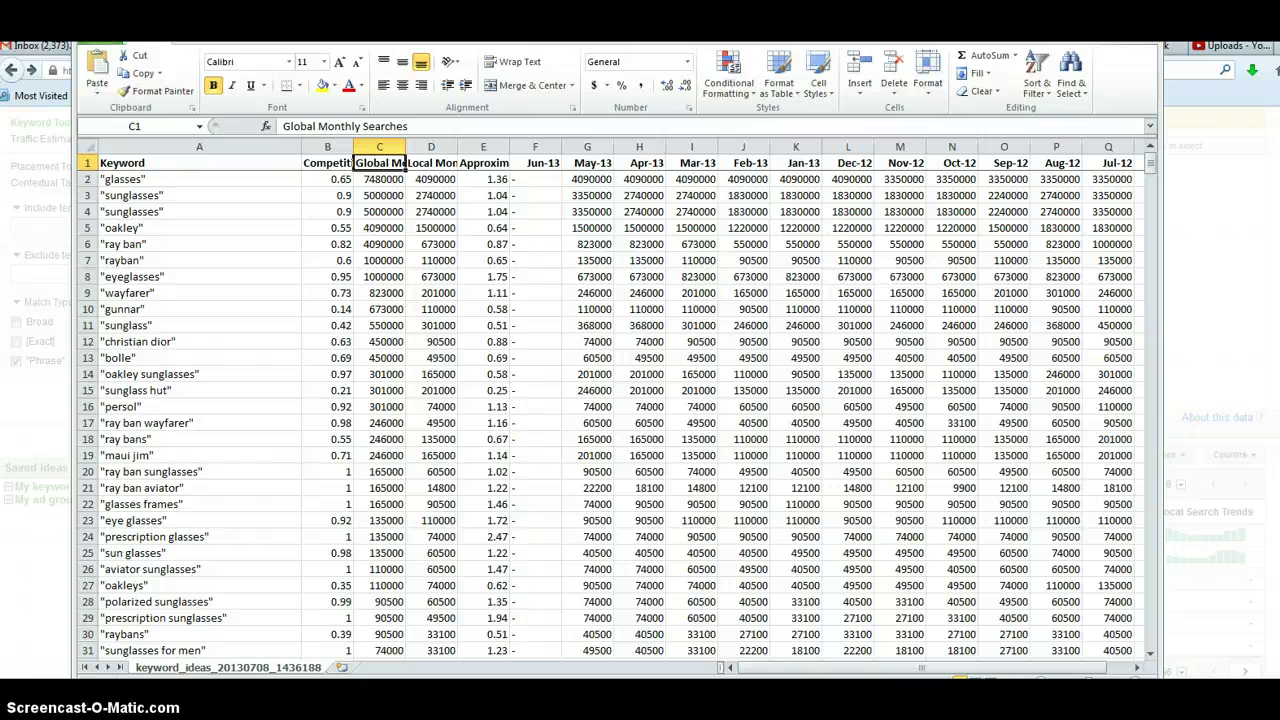
Step: Start saving a copy of the read-only file as an Excel Workbook with the file name "gunnar-glasses"
key(alt+f)
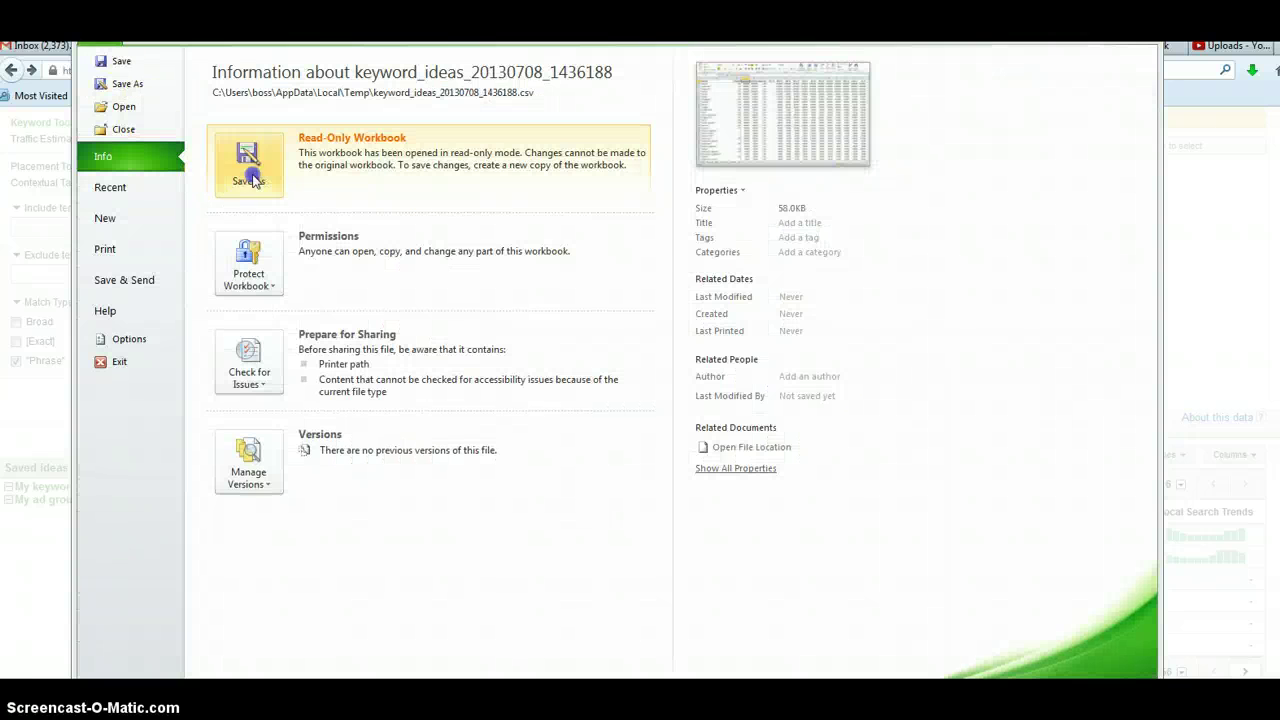
click(246, 170)
click(228, 298)
click(230, 314)
click(224, 278)
text(gunnar-glasses)
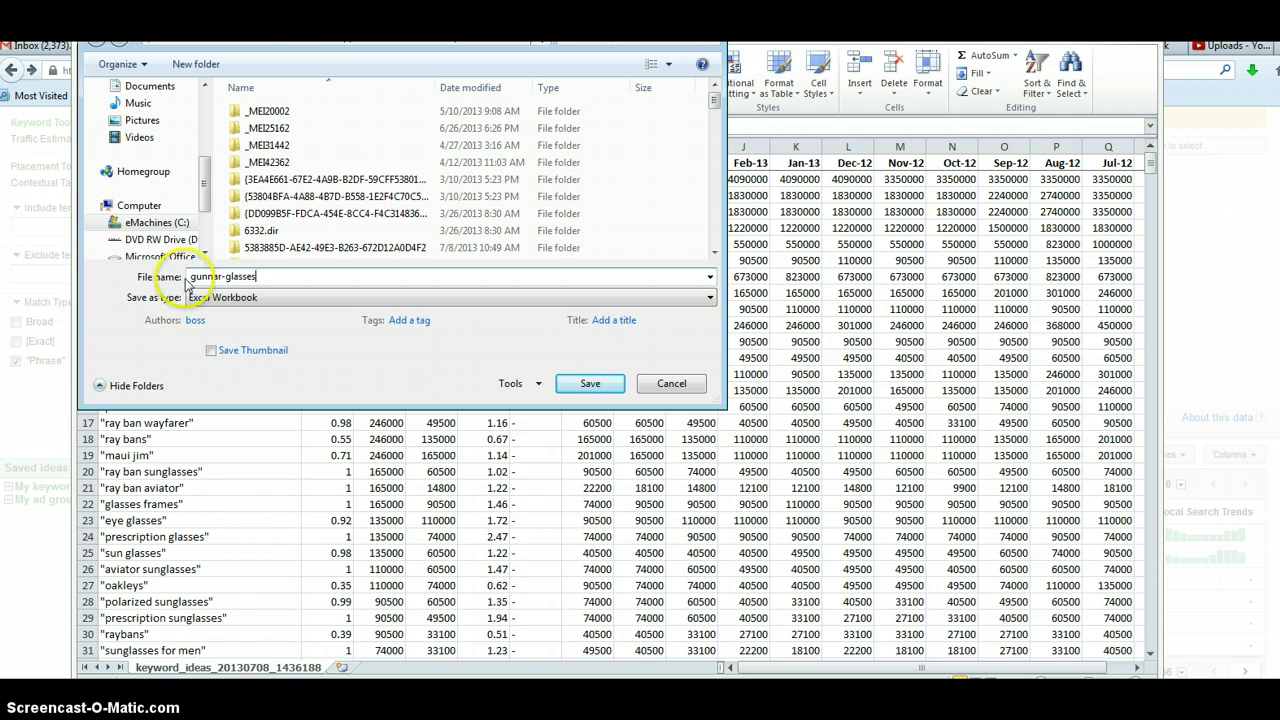
drag(255, 20, 259, 48)
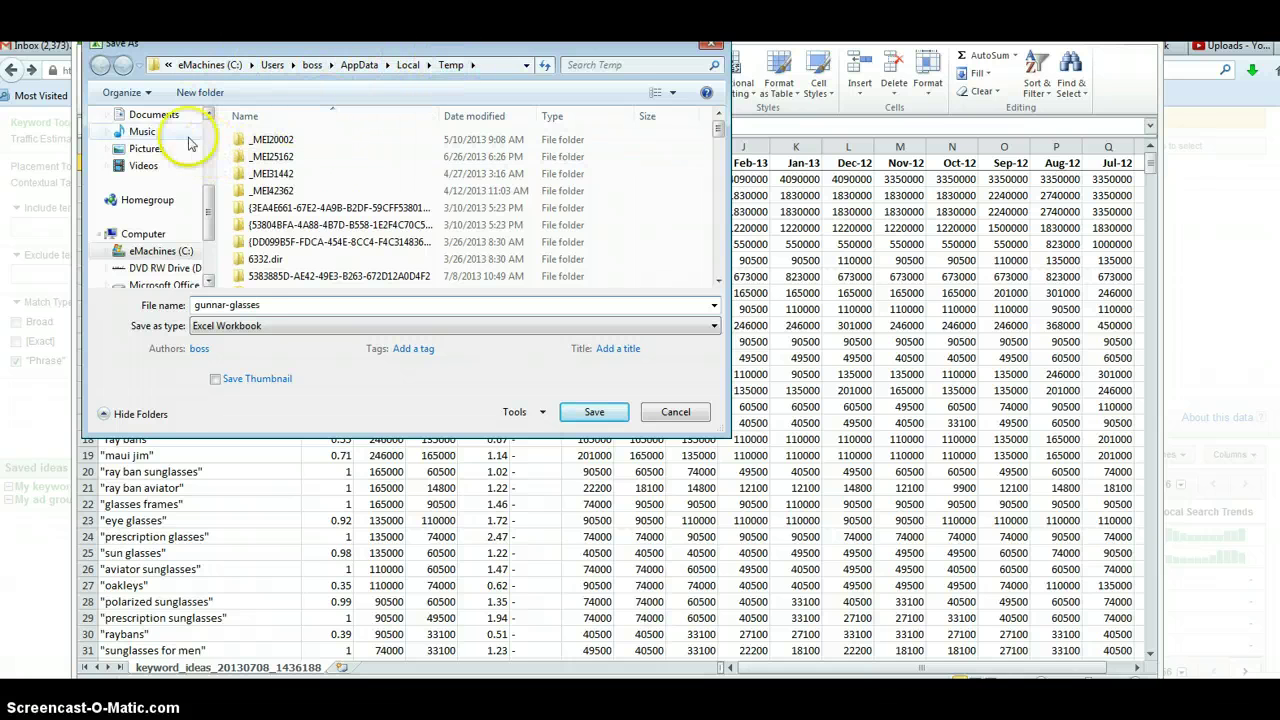
Step: Create a folder named "website" in the Documents library and save the workbook in it
click(154, 115)
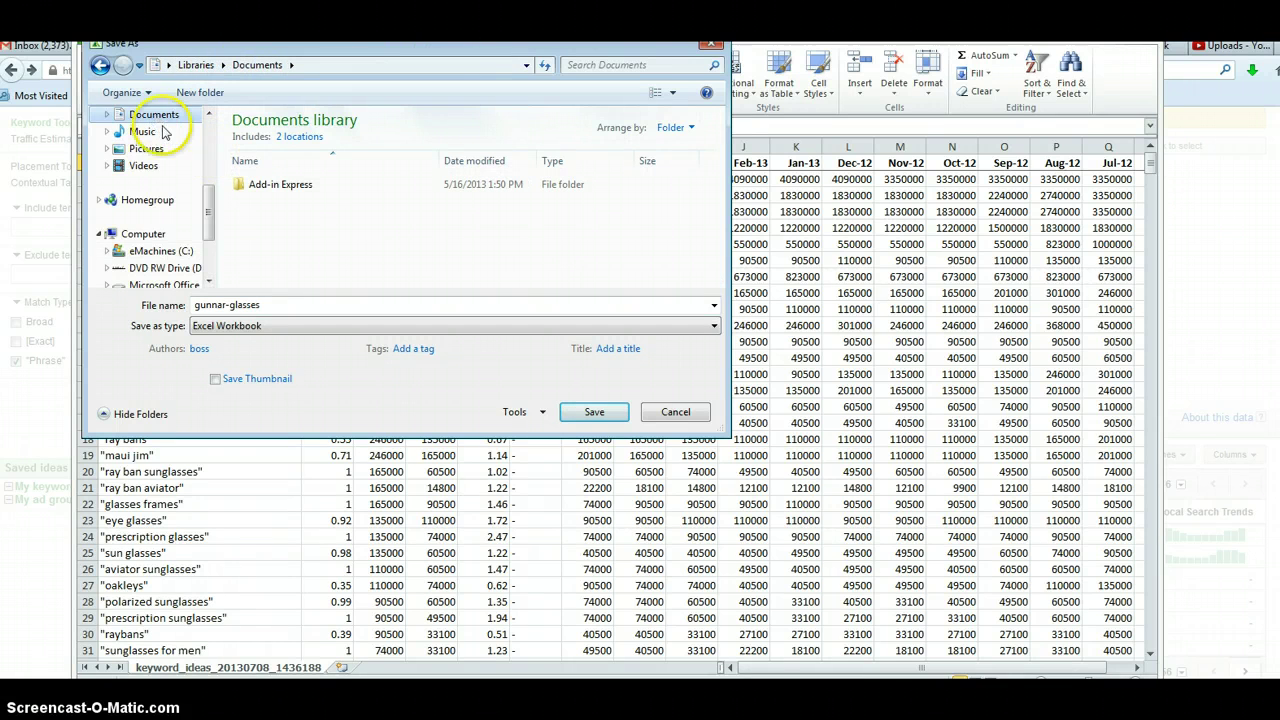
right_click(281, 248)
click(366, 450)
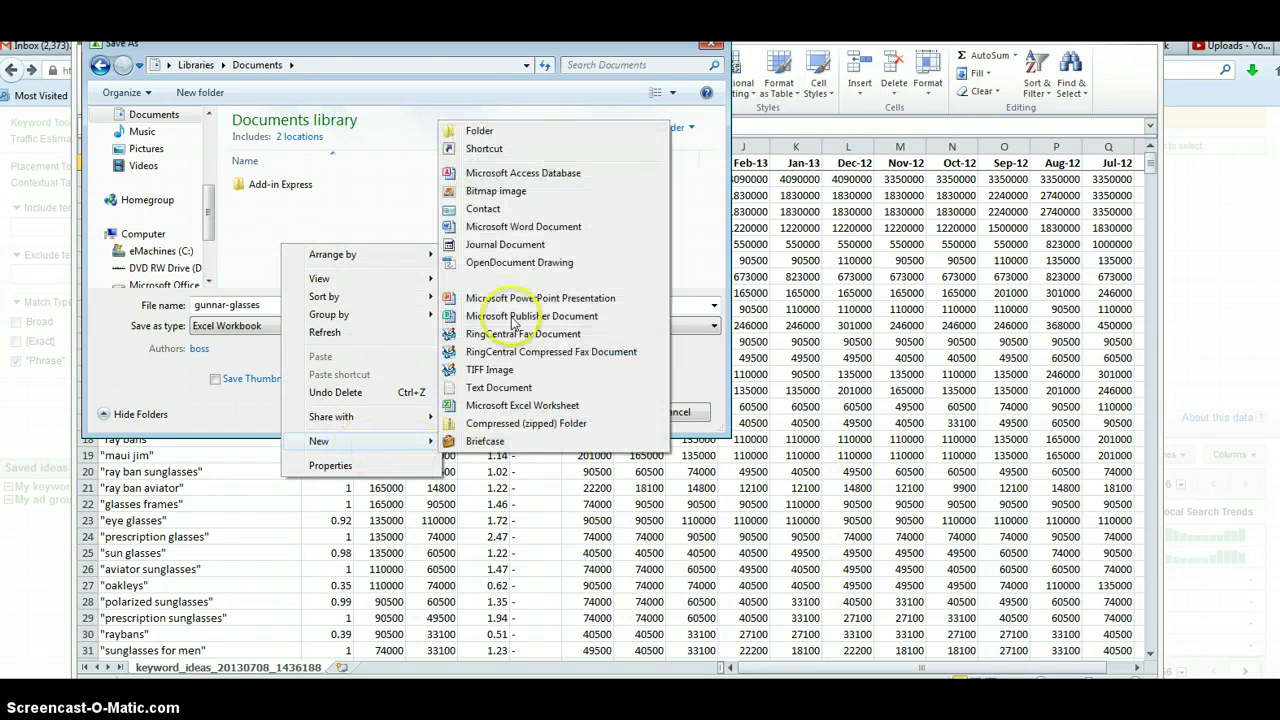
click(483, 131)
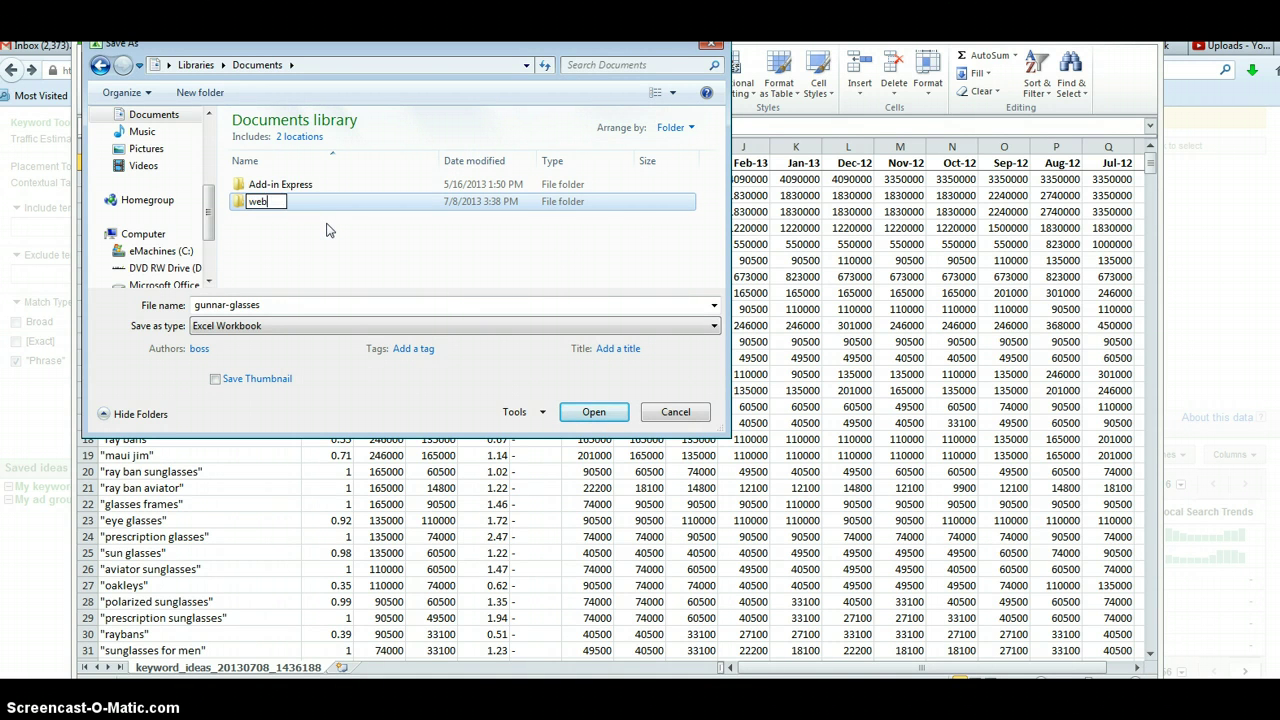
key(Return)
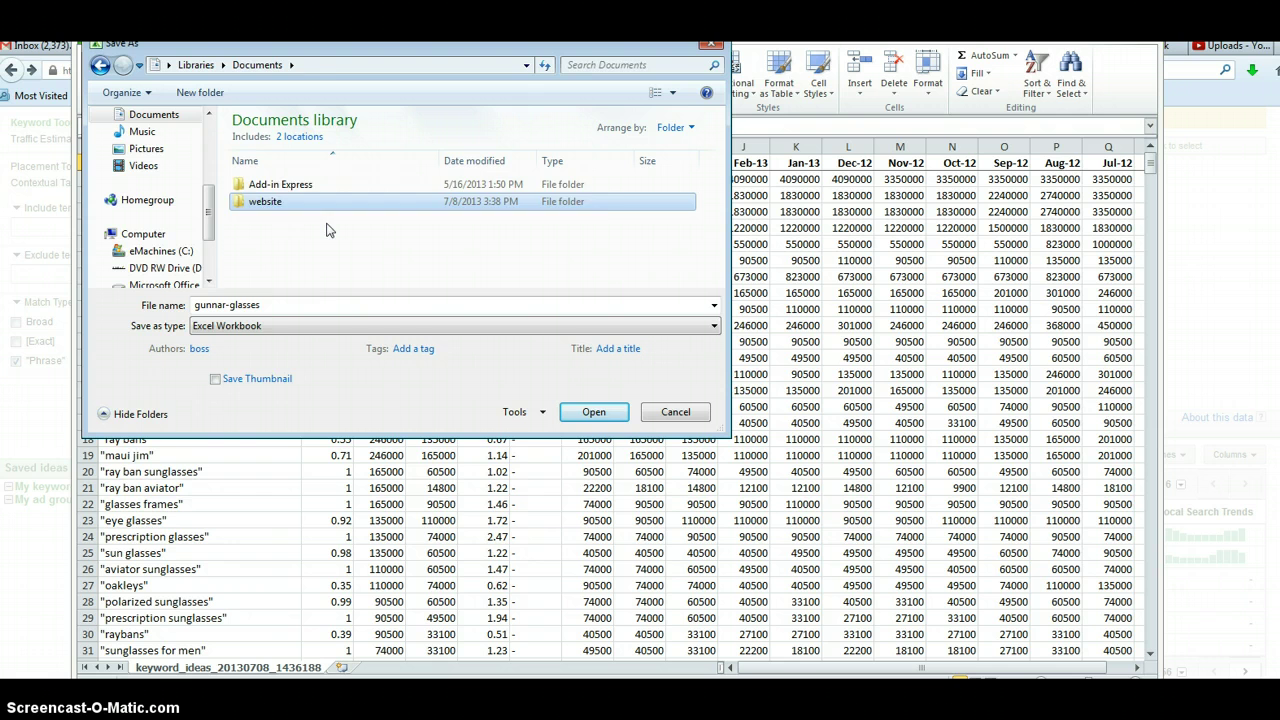
key(Return)
click(594, 412)
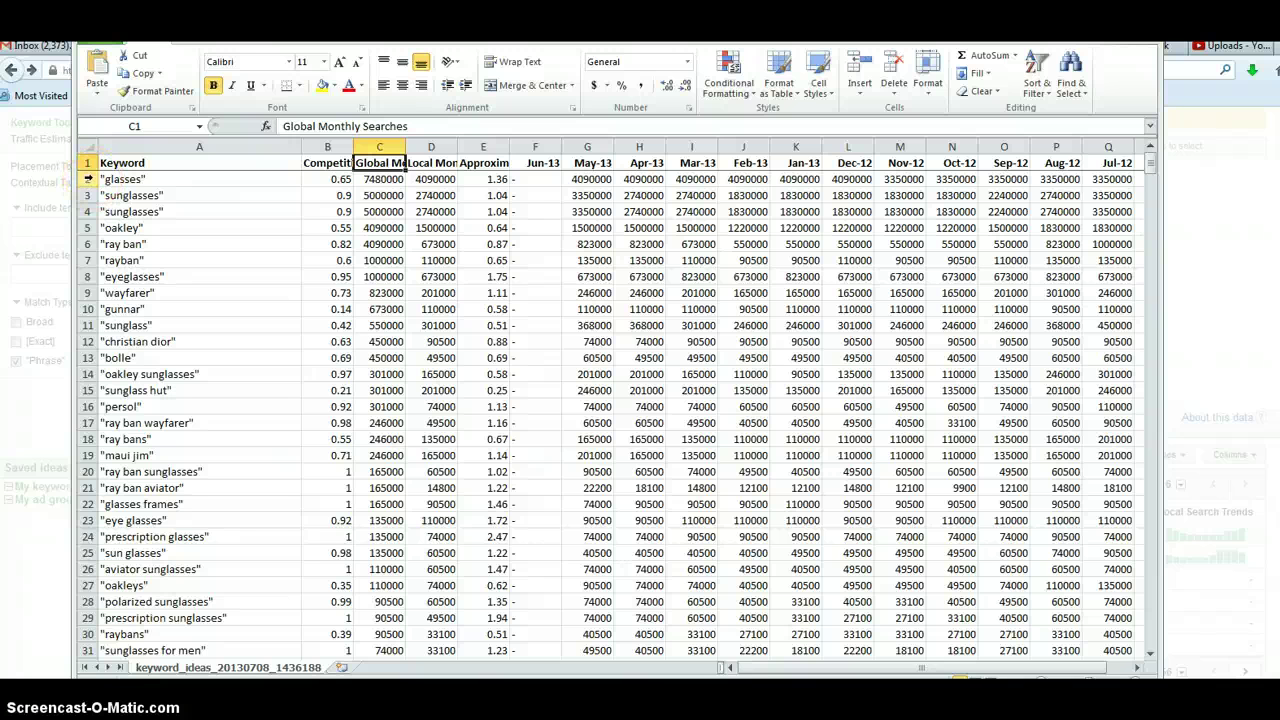
Step: Delete rows 2 to 13, from "glasses" through "bolle", from the sorted keyword list
drag(88, 179, 120, 368)
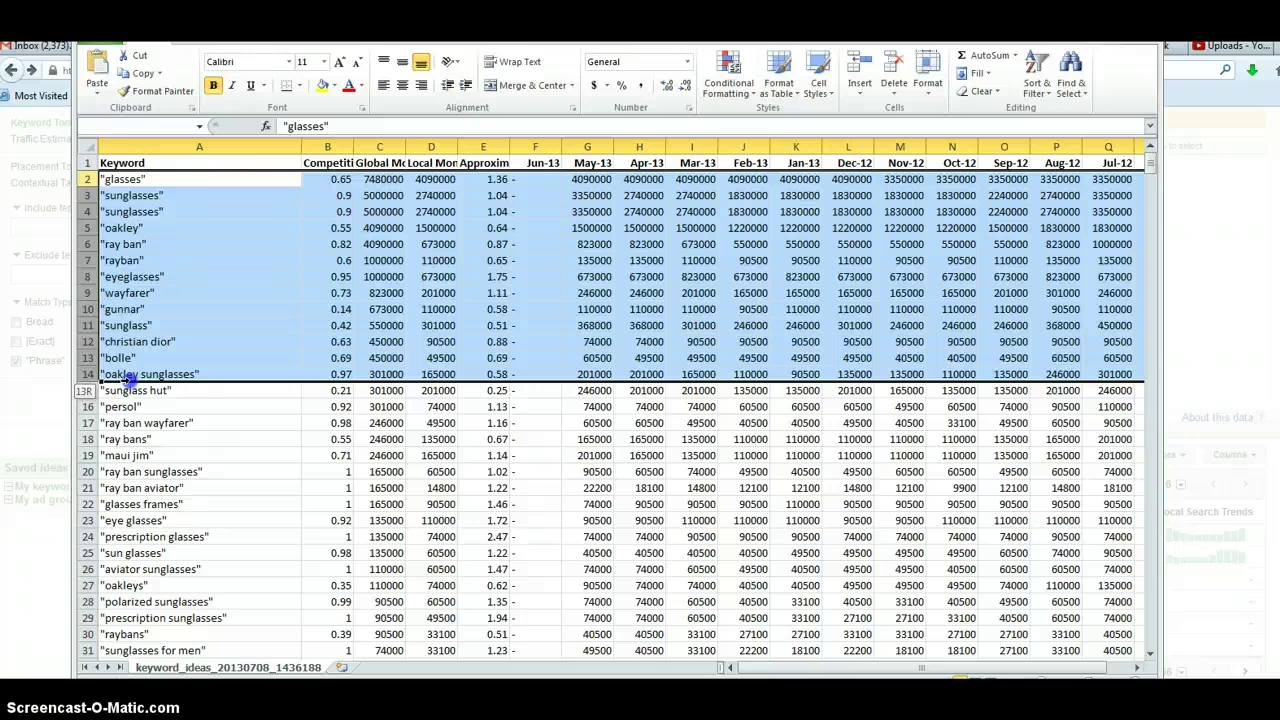
drag(125, 365, 124, 357)
right_click(205, 318)
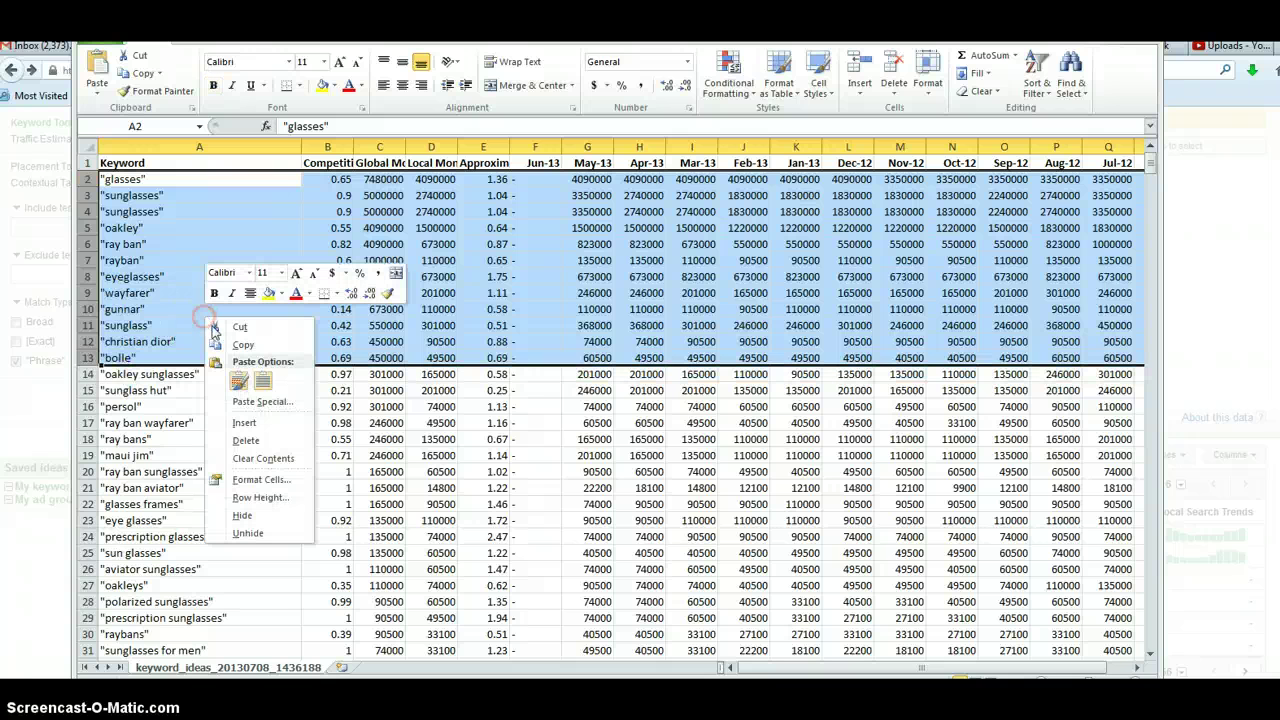
click(248, 440)
click(157, 178)
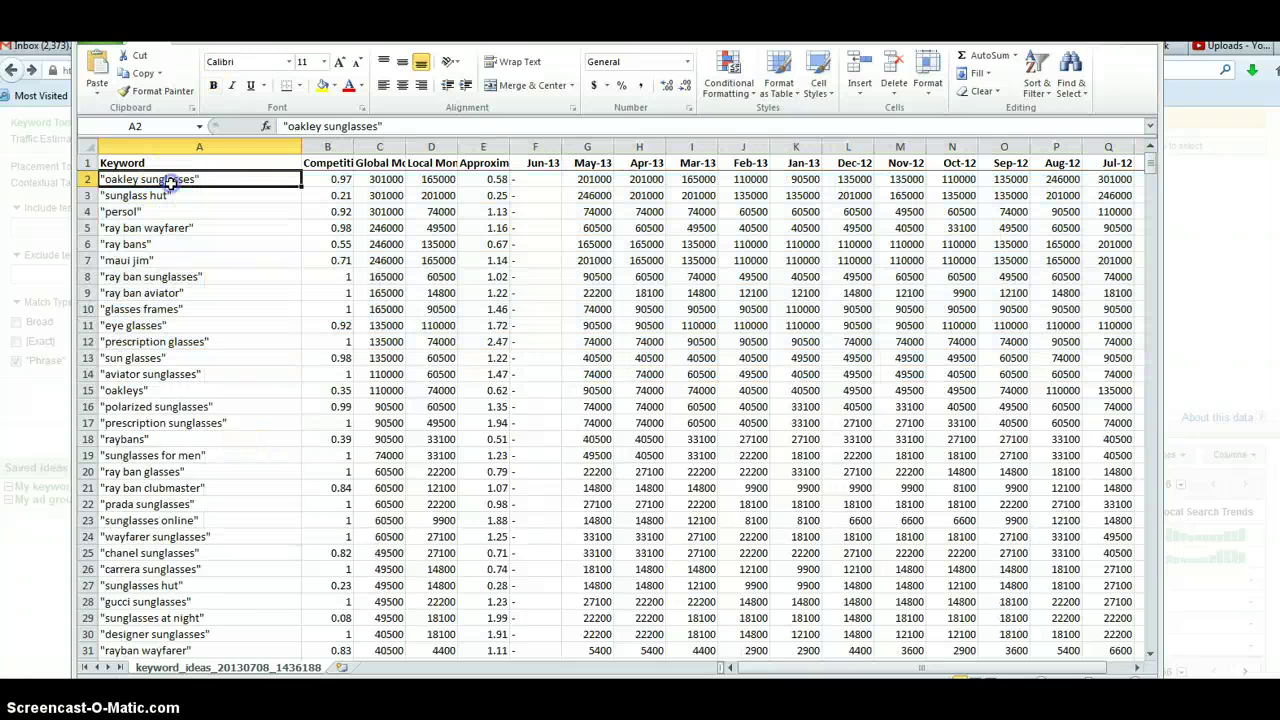
Step: Delete the keyword rows for "sunglass hut", "persol" and "ray bans"
click(86, 195)
mouse_move(86, 197)
mouse_down()
mouse_move(88, 222)
mouse_move(88, 211)
mouse_up()
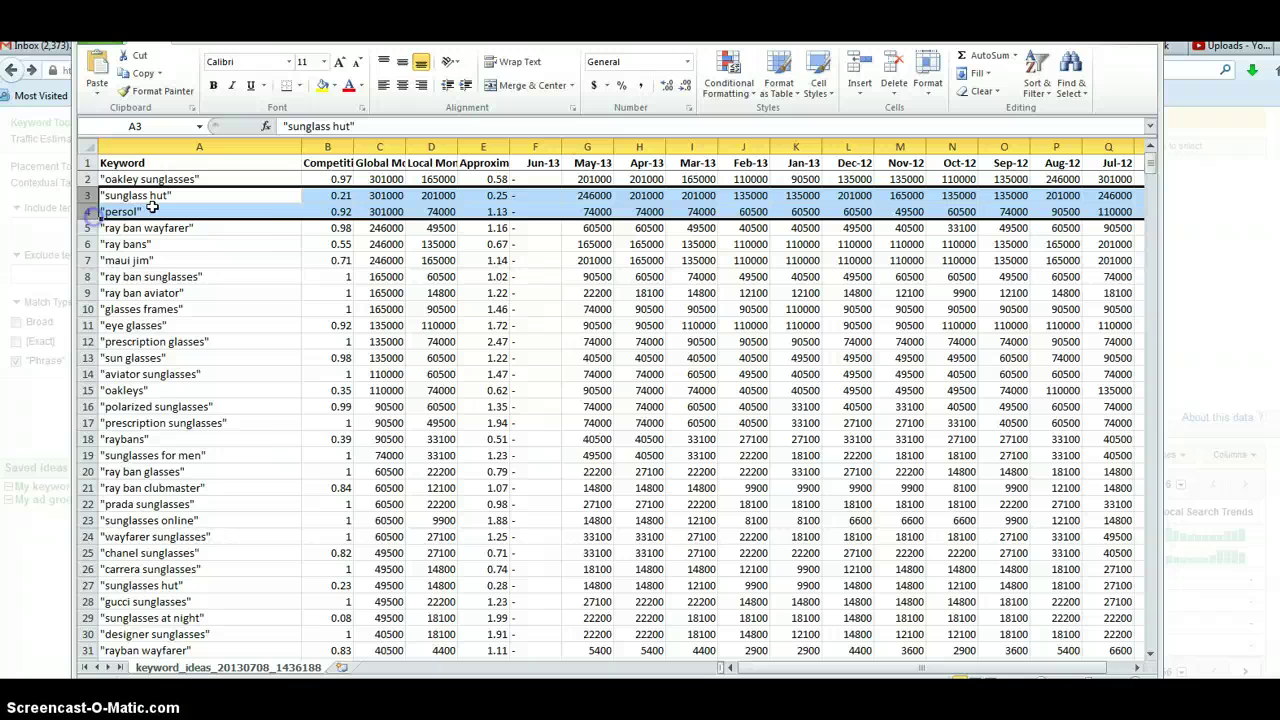
right_click(152, 206)
click(193, 330)
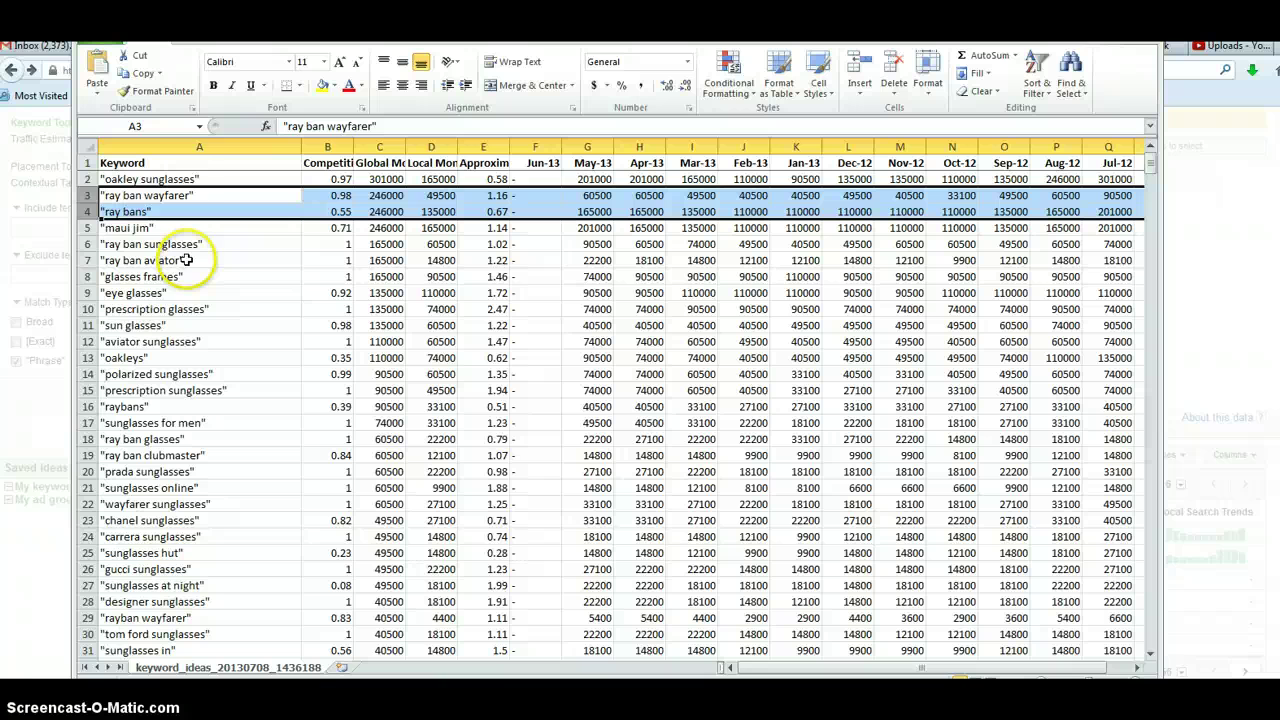
click(88, 211)
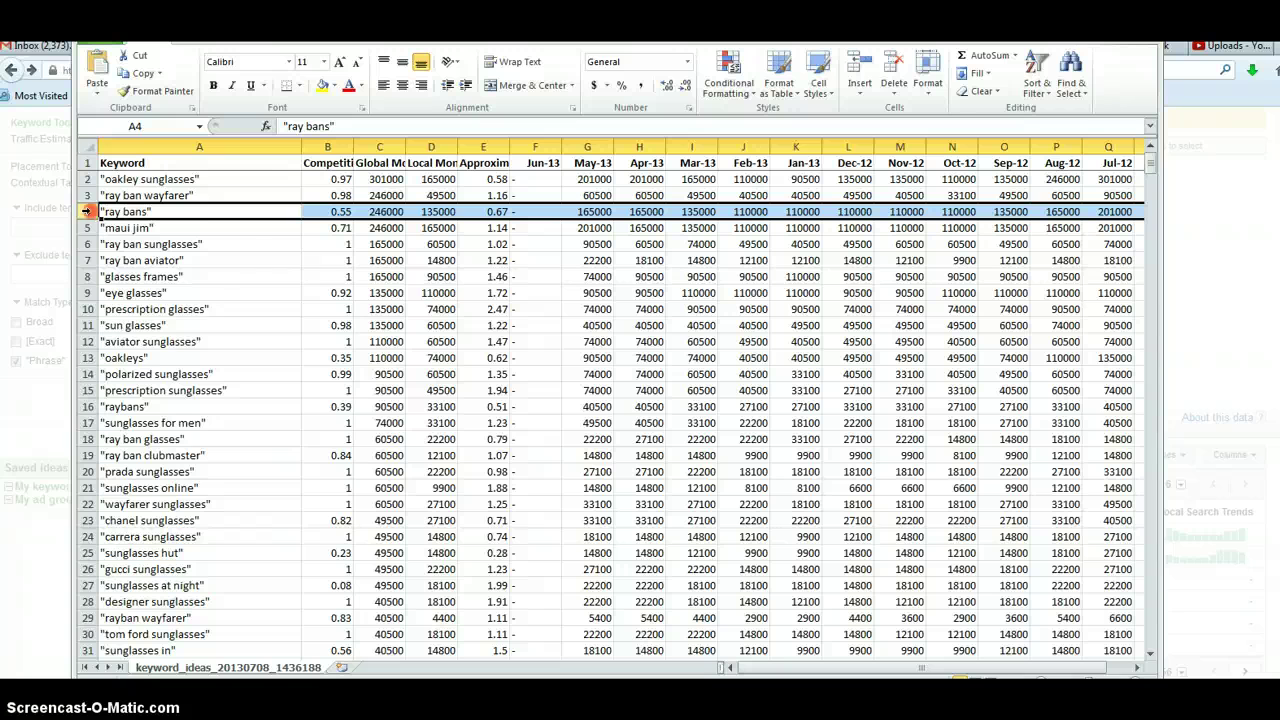
right_click(88, 211)
click(133, 336)
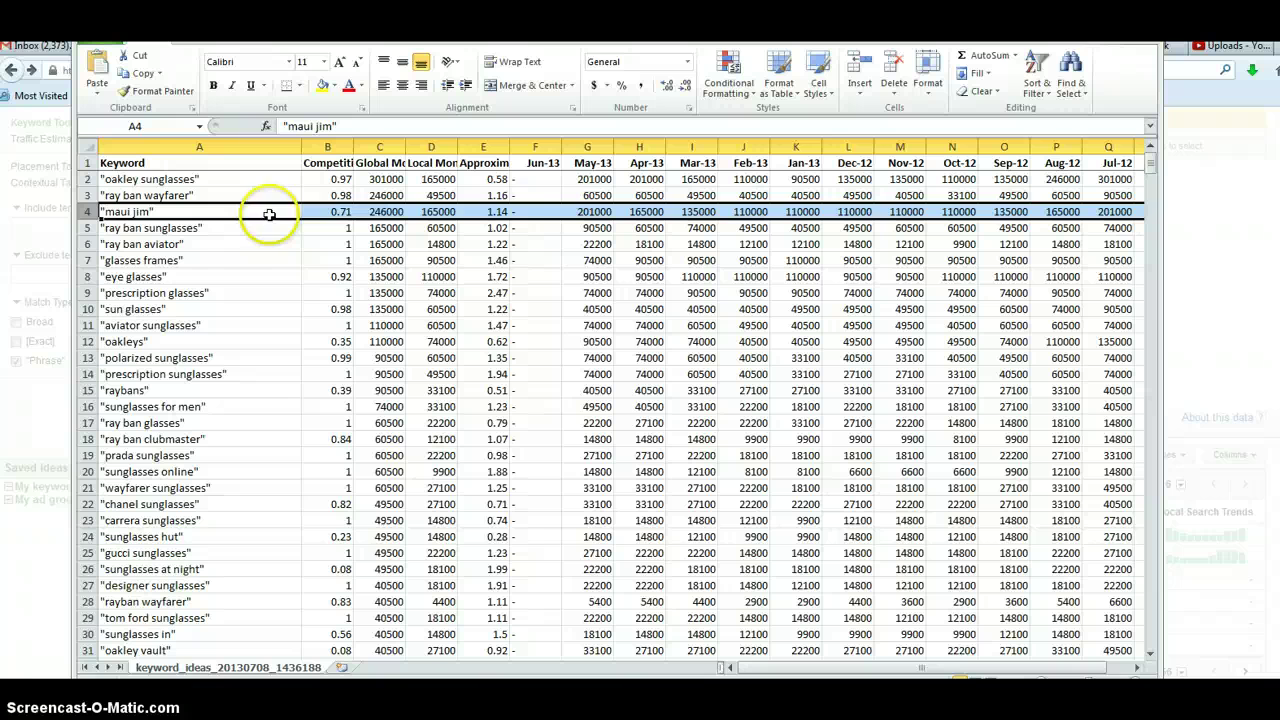
click(188, 228)
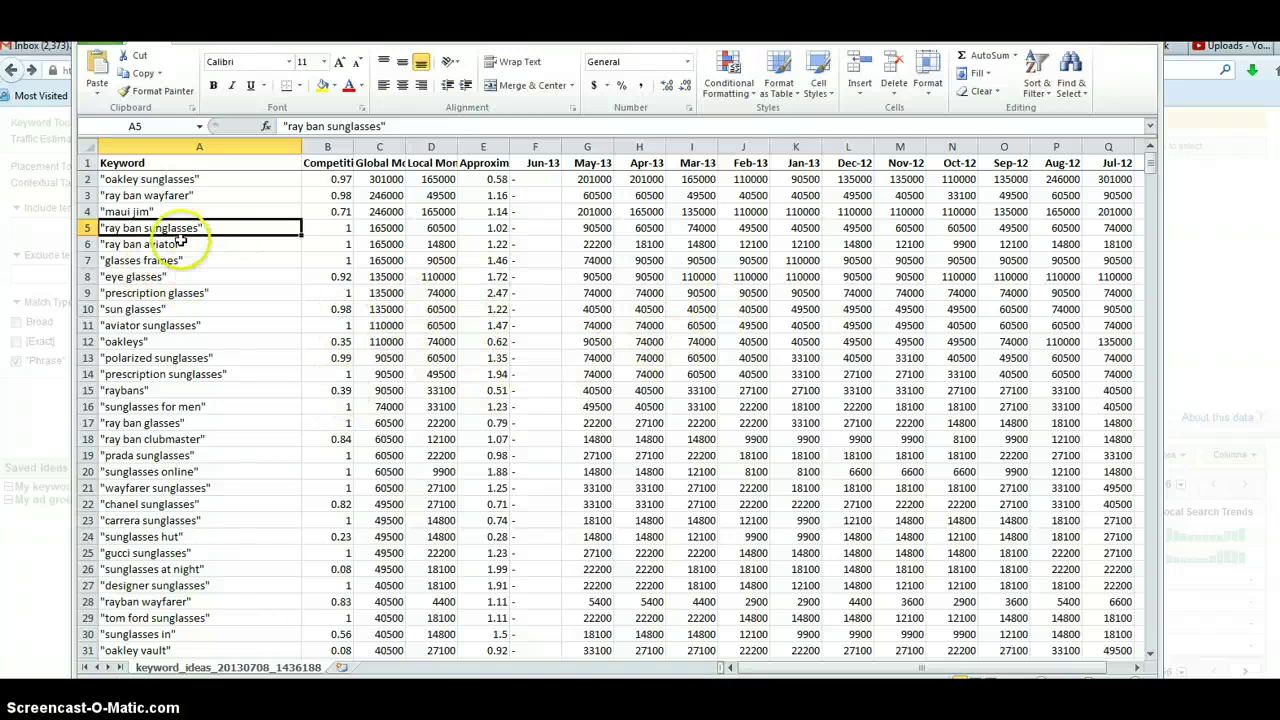
right_click(87, 228)
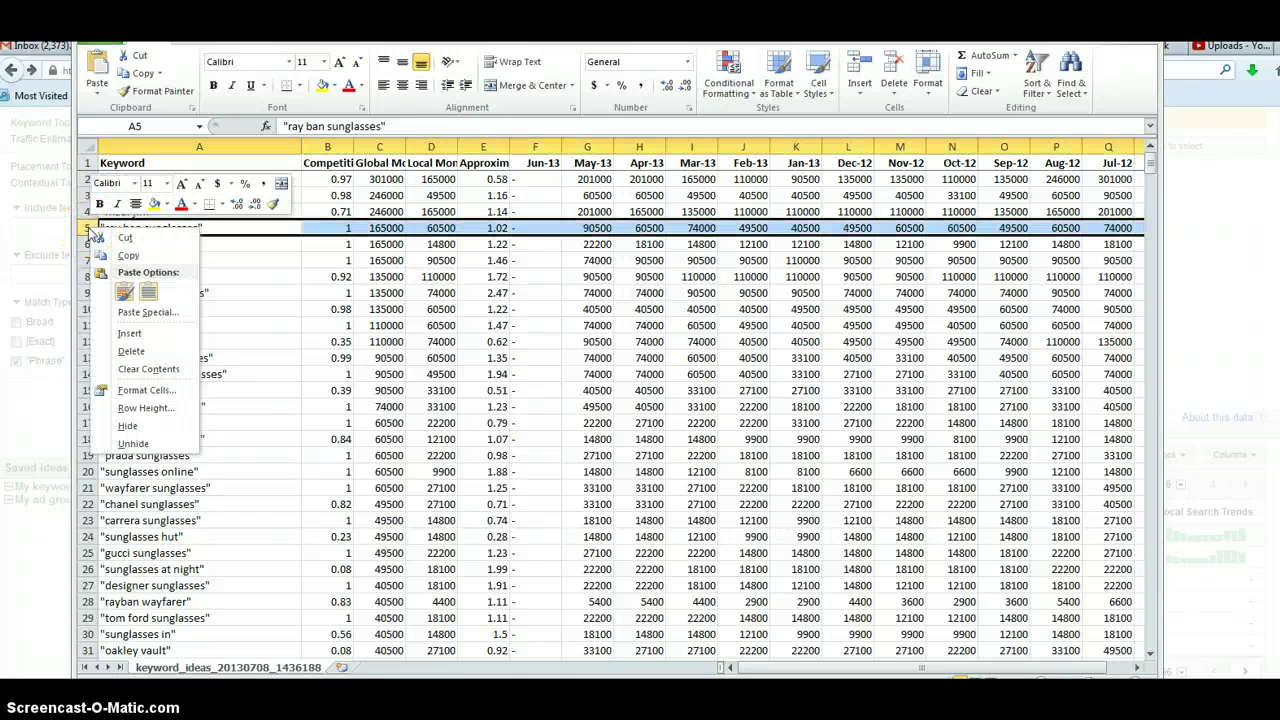
key(Escape)
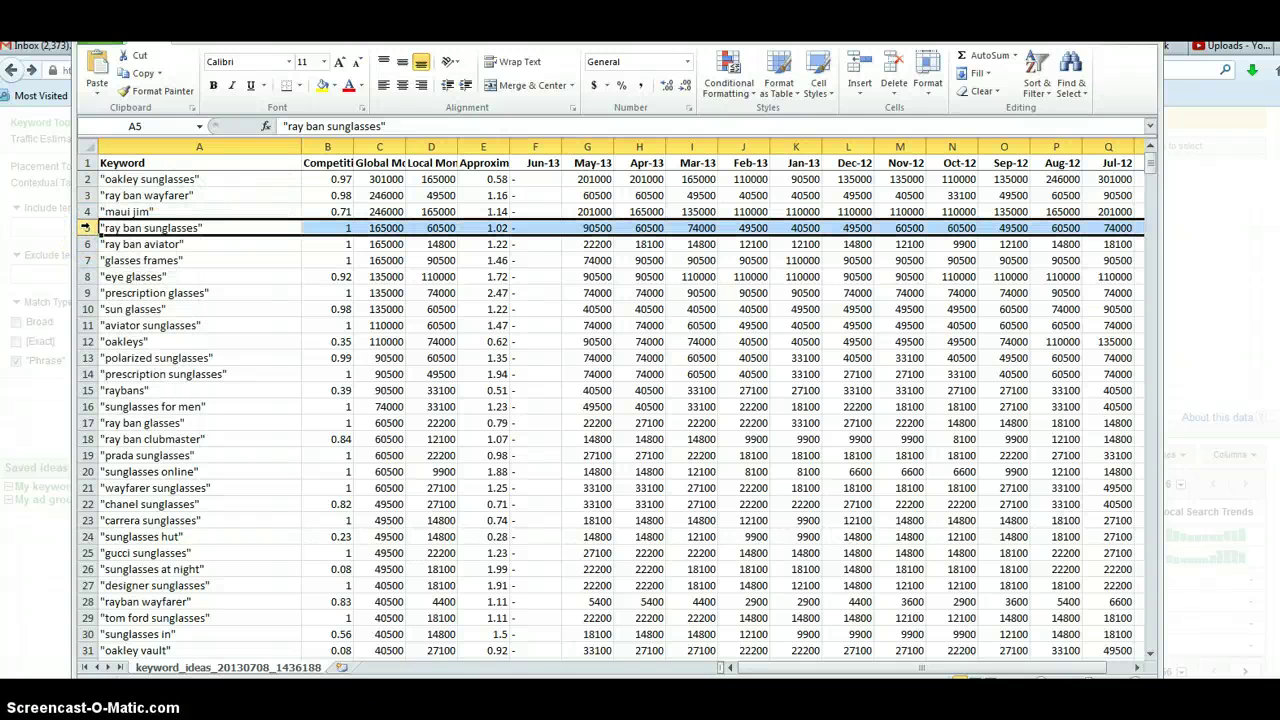
right_click(87, 228)
key(Escape)
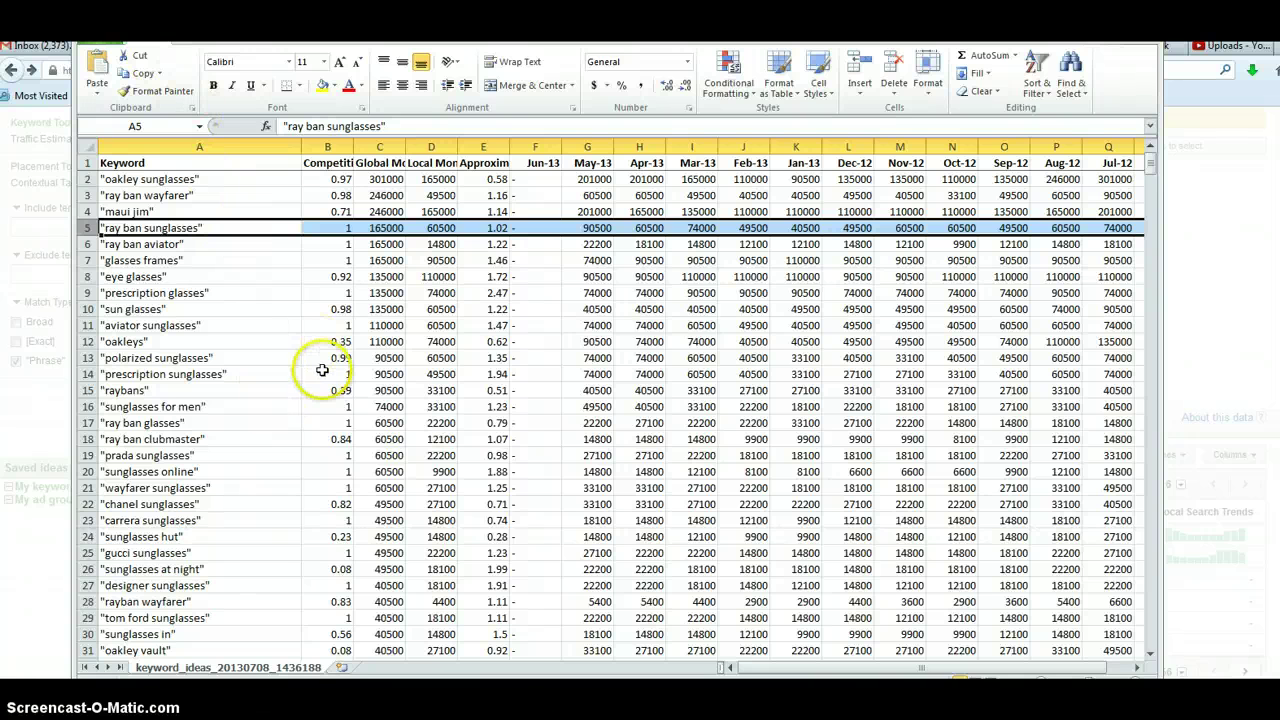
click(333, 230)
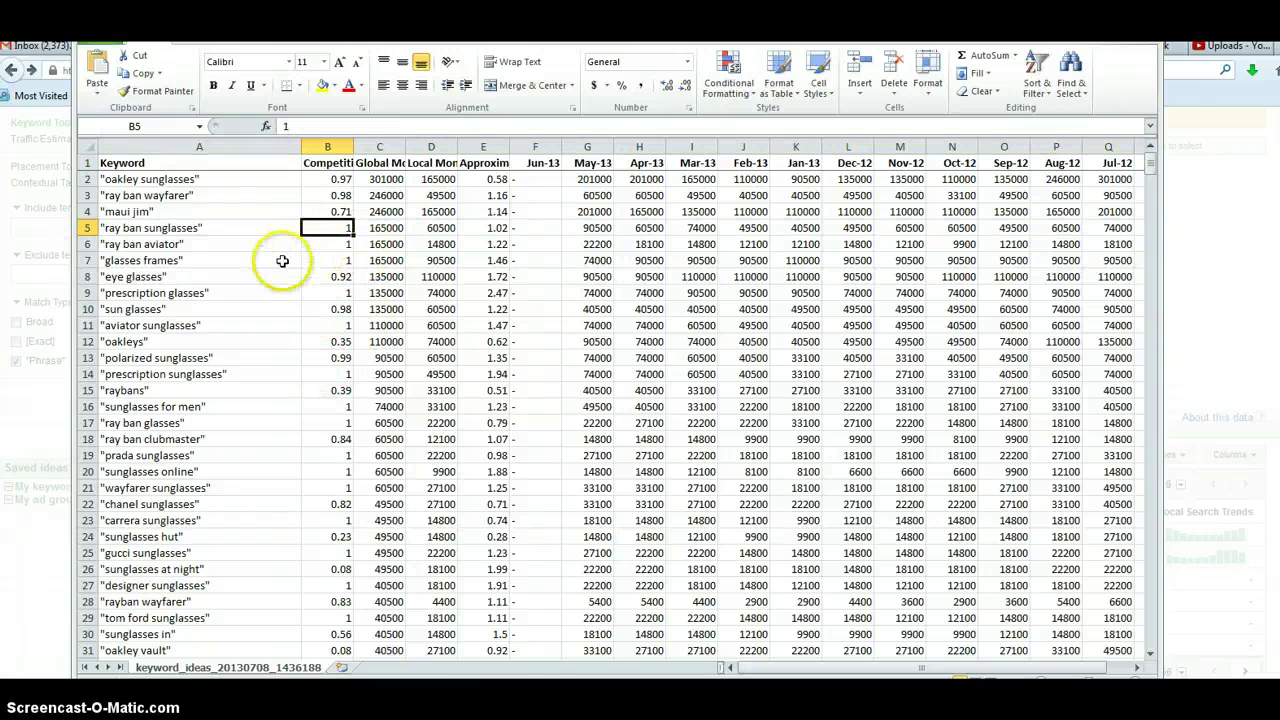
Step: Clear the contents of the Competition column and enter "allintitle" as its new header in B1
click(328, 147)
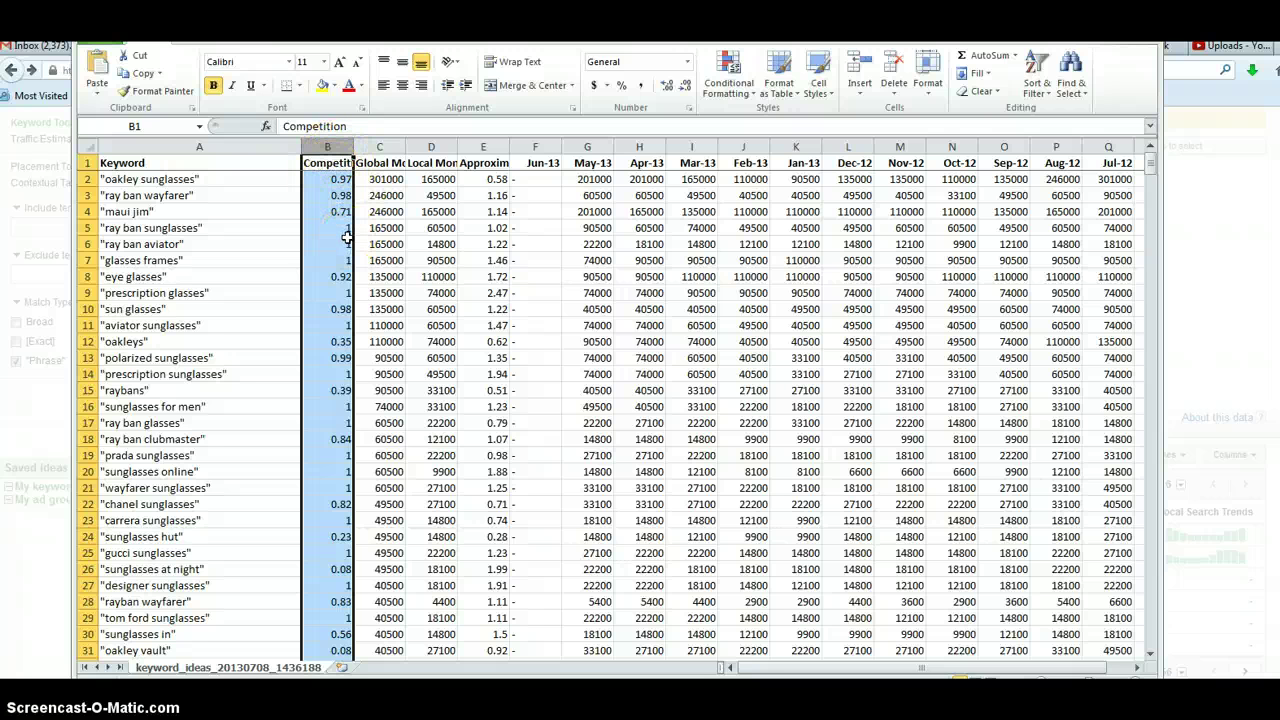
key(Delete)
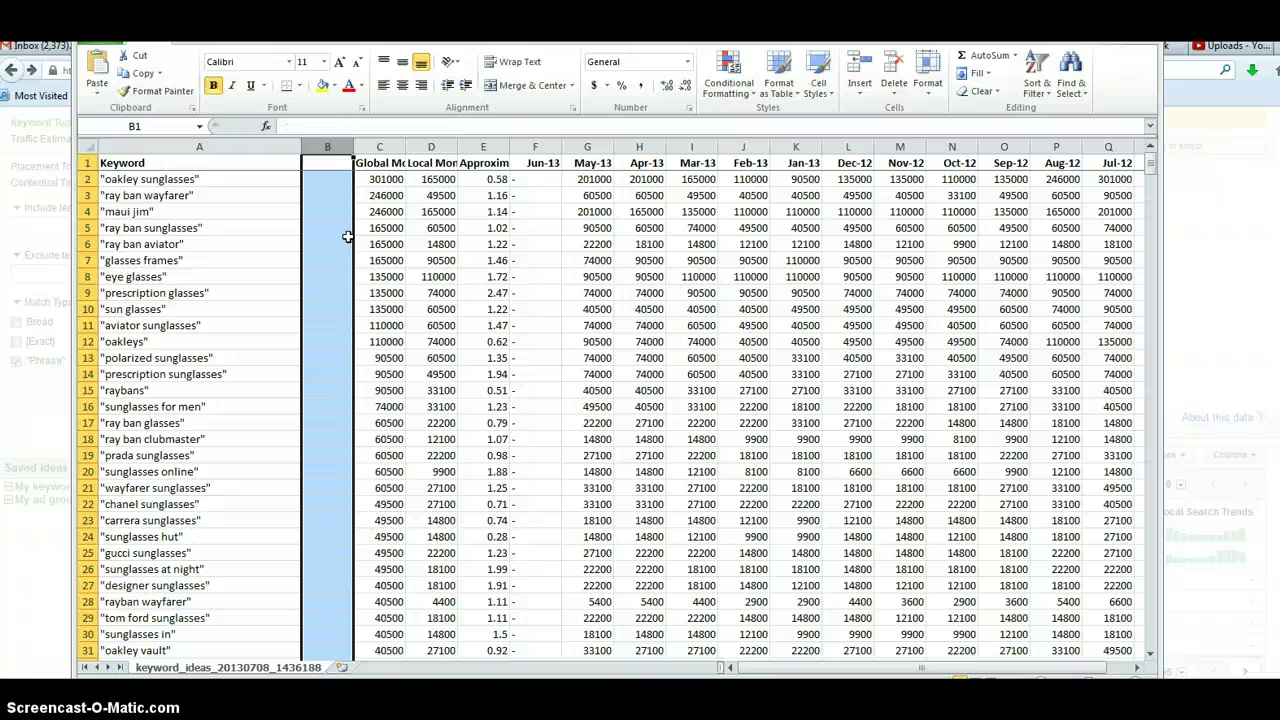
drag(330, 147, 331, 147)
click(328, 146)
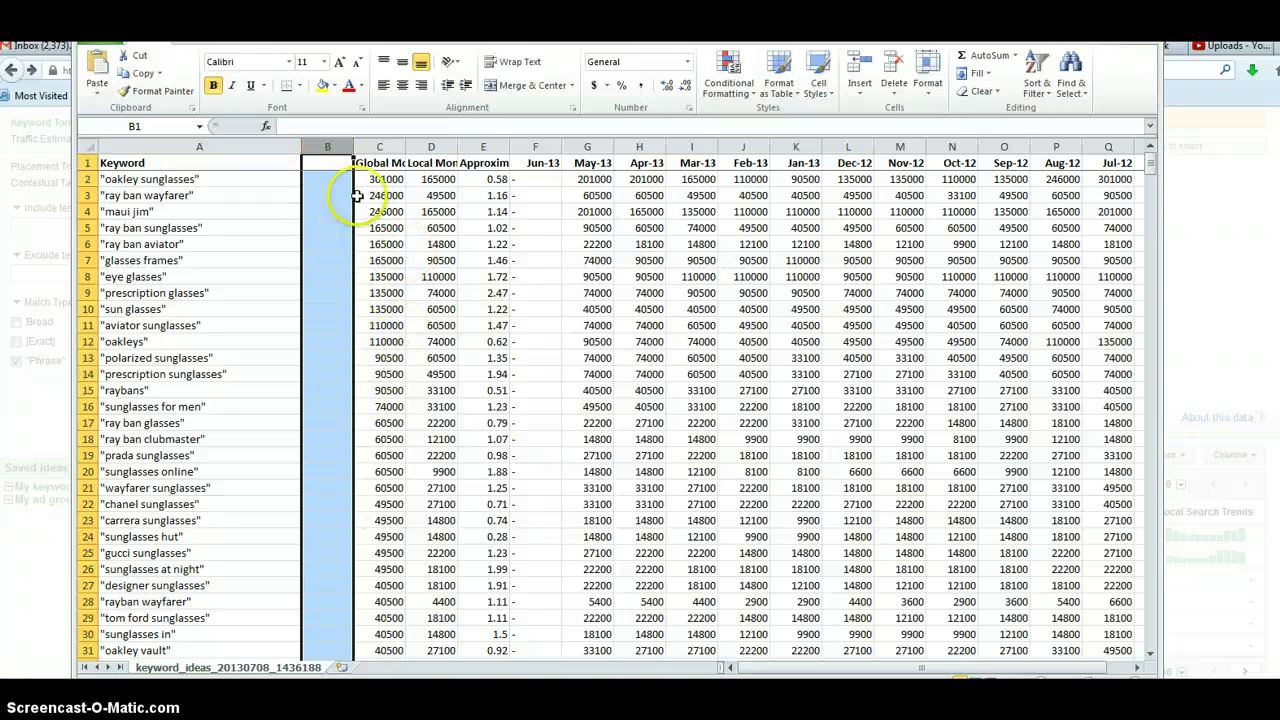
click(330, 258)
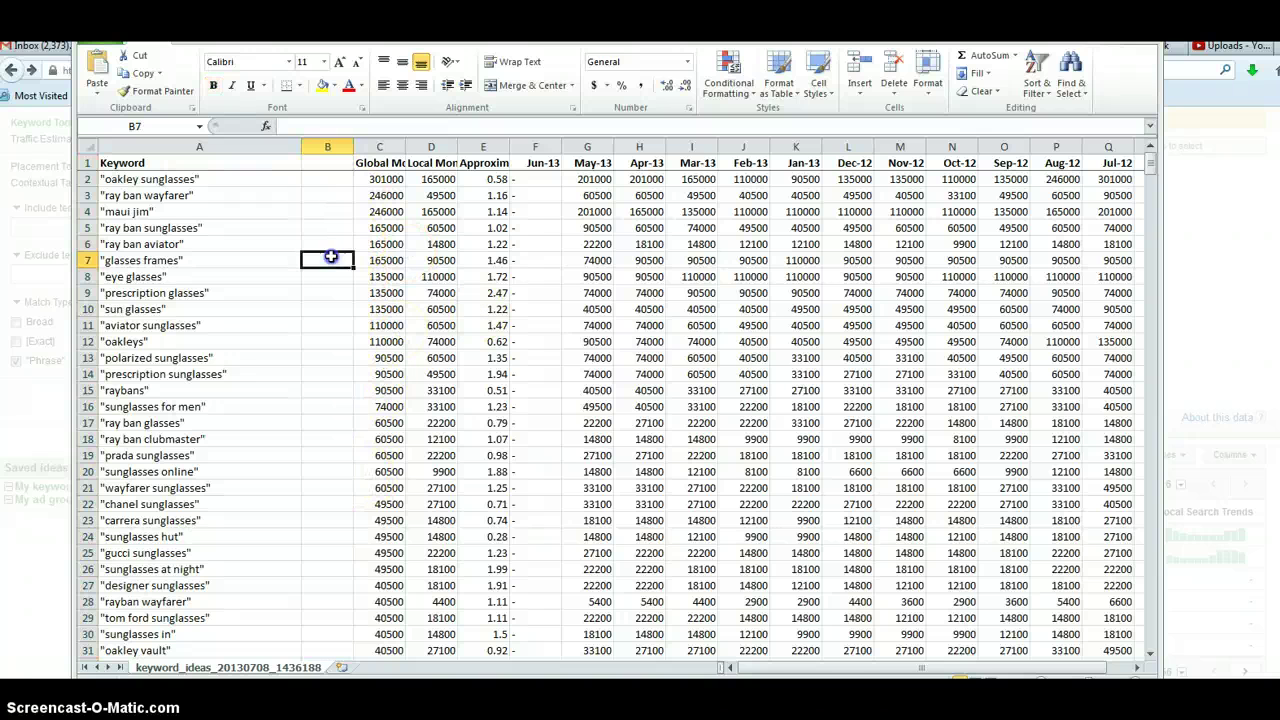
click(324, 163)
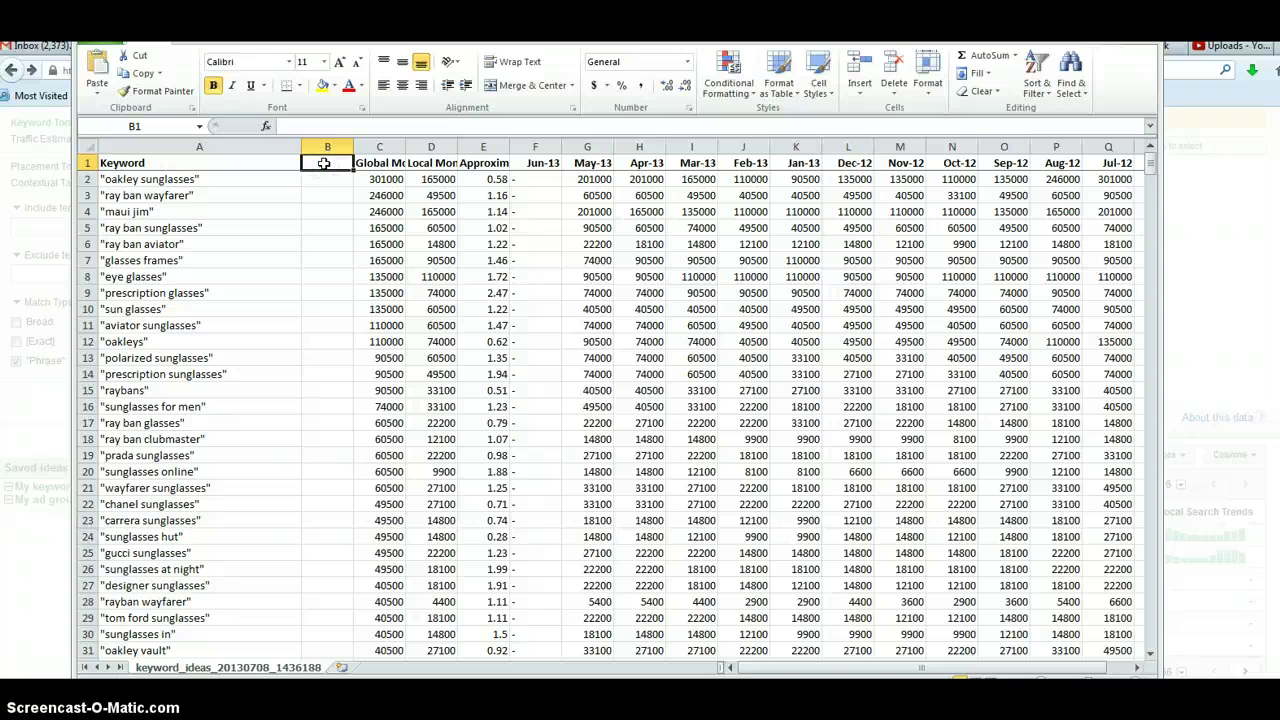
text(allintitle)
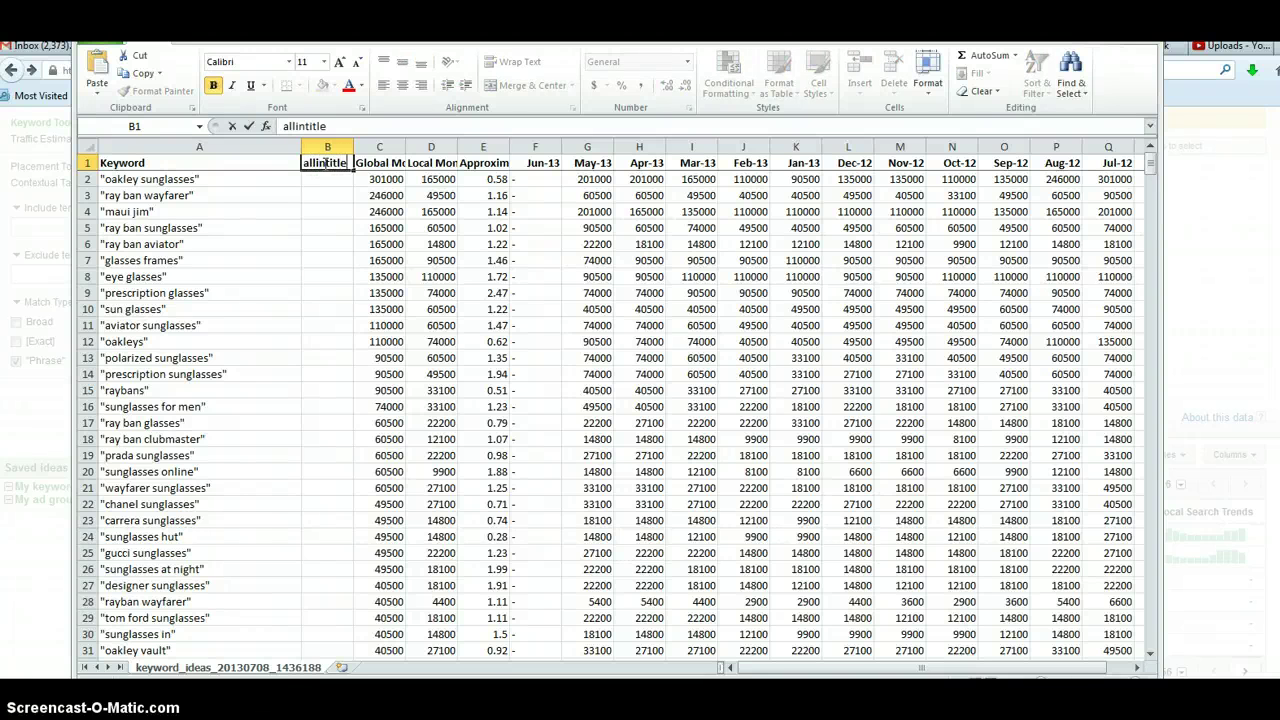
key(Return)
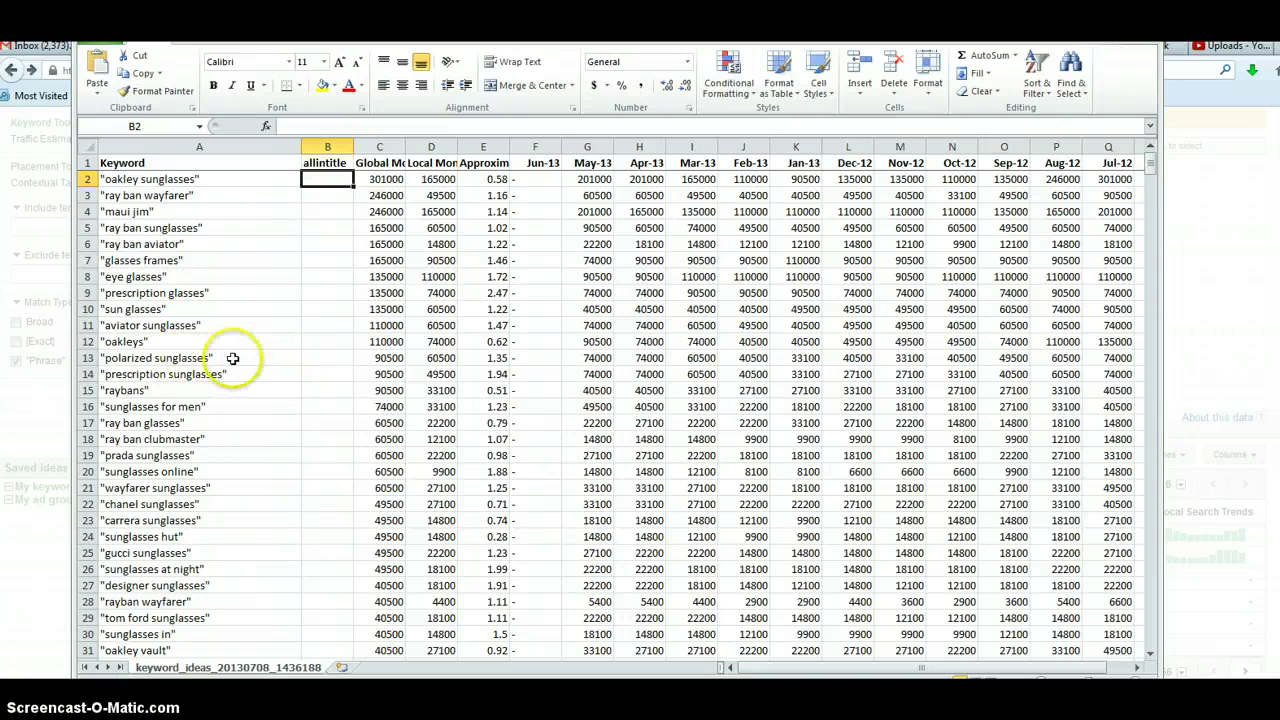
Step: Copy the keyword "polarized sunglasses" from the list, switch to Firefox and search Google for allintitle:"polarized sunglasses"
click(315, 356)
click(258, 363)
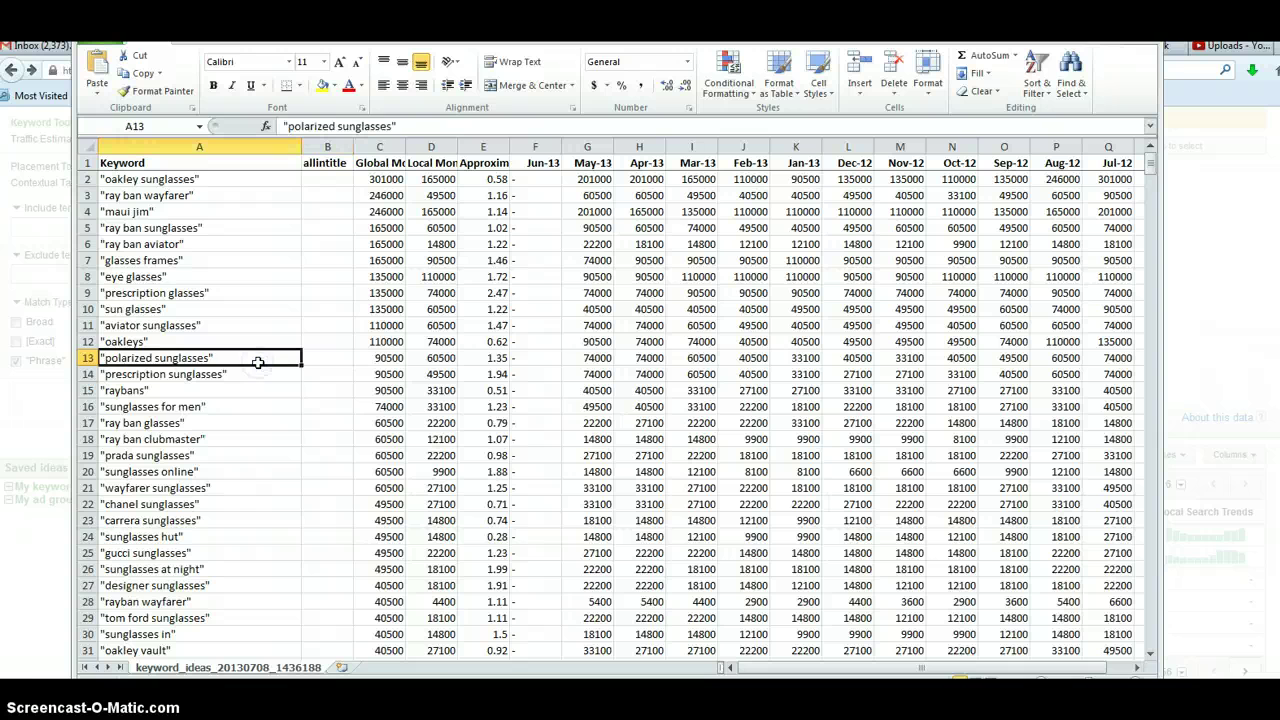
key(ctrl+c)
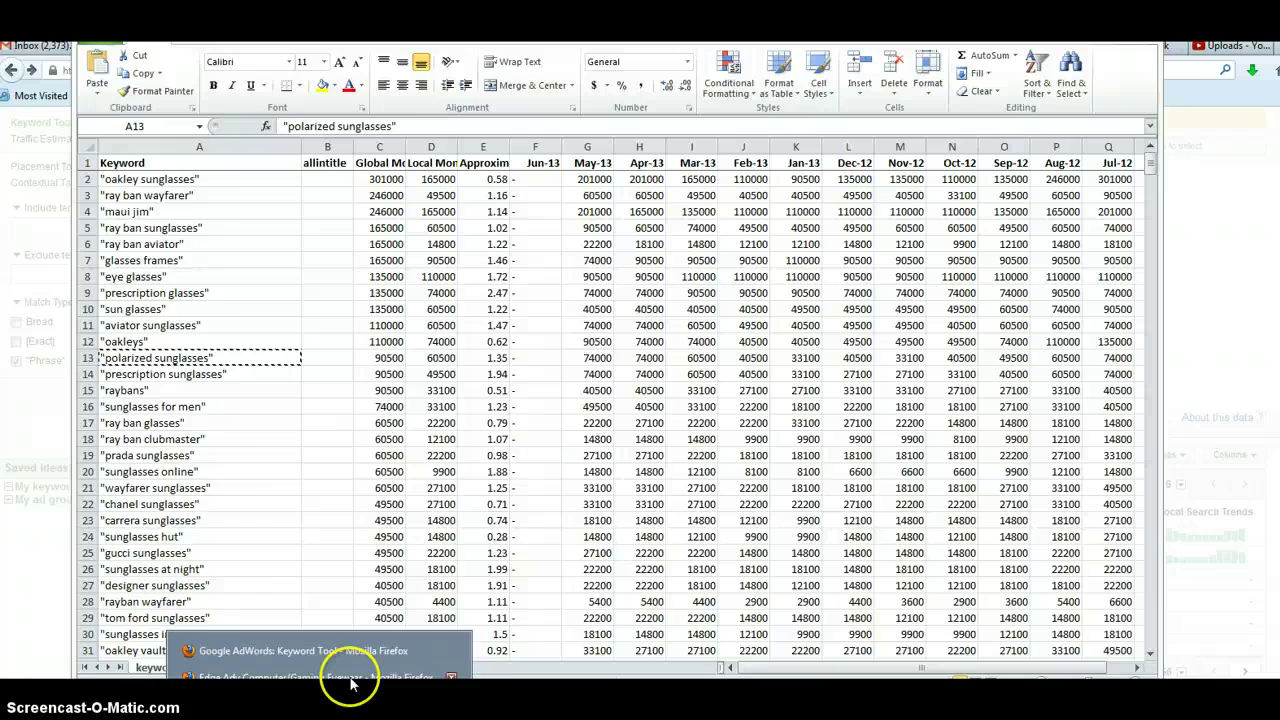
click(345, 679)
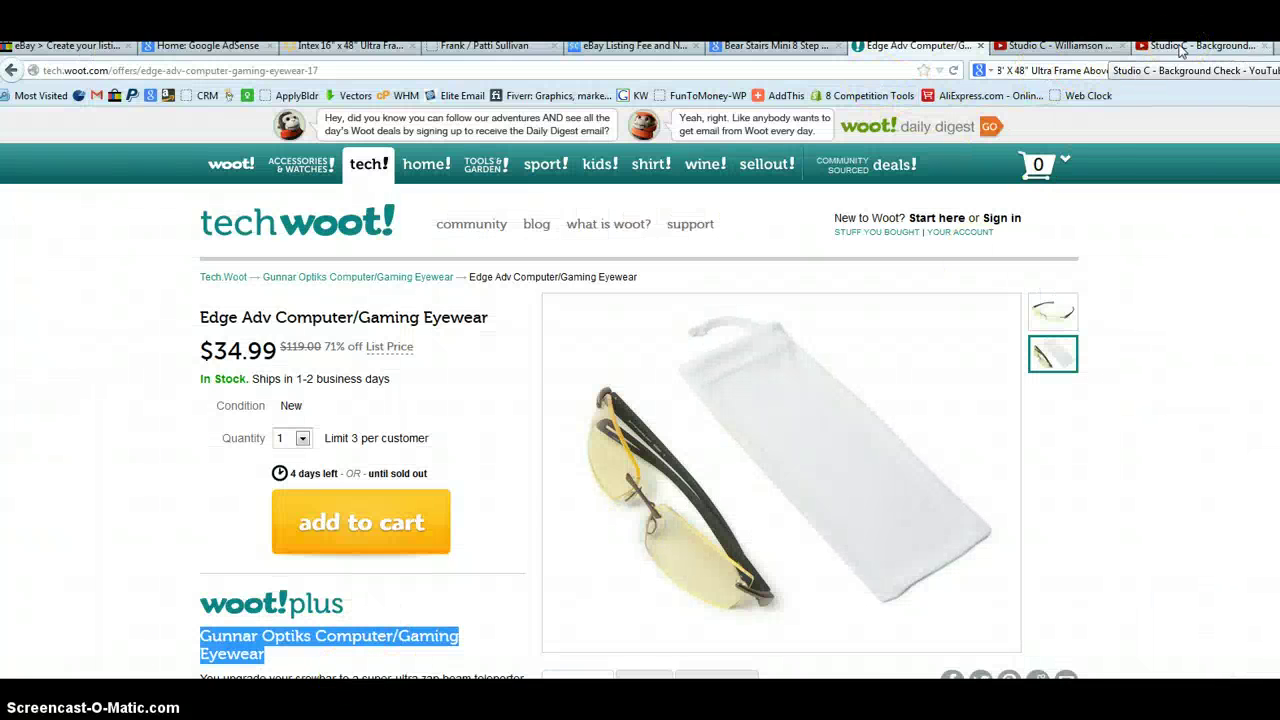
click(1215, 48)
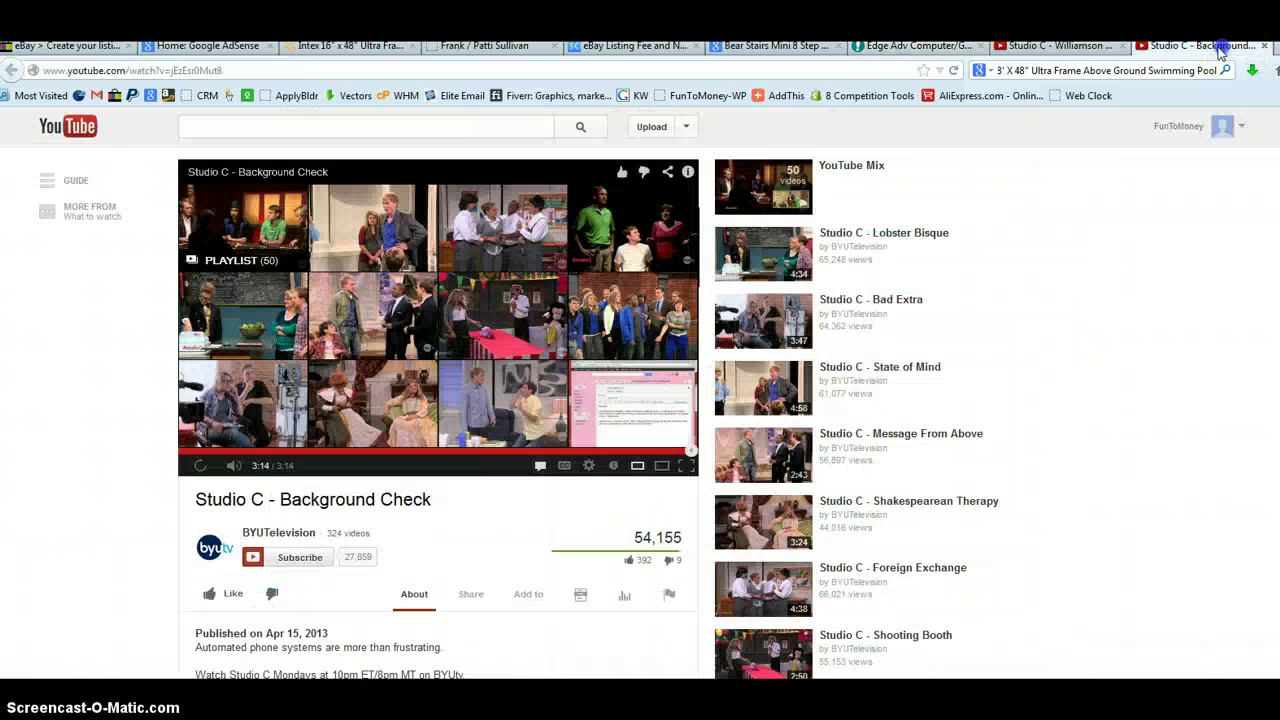
click(1150, 72)
text(a)
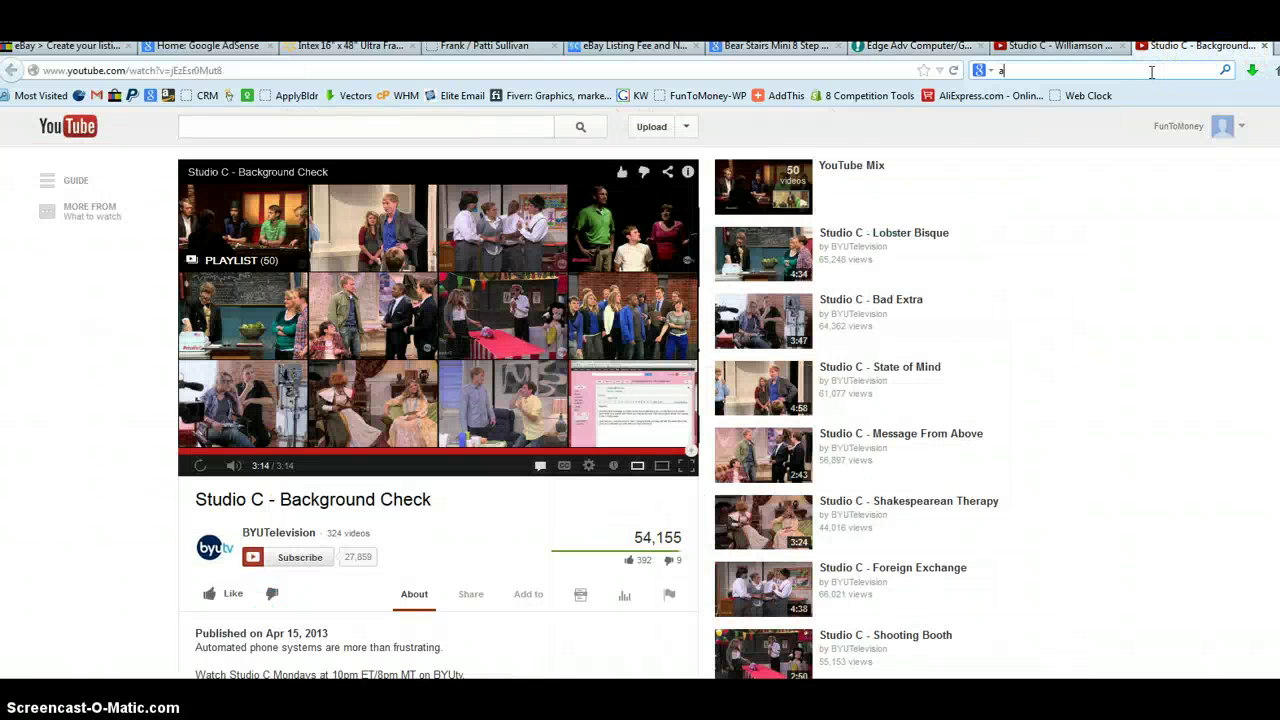
text(llint)
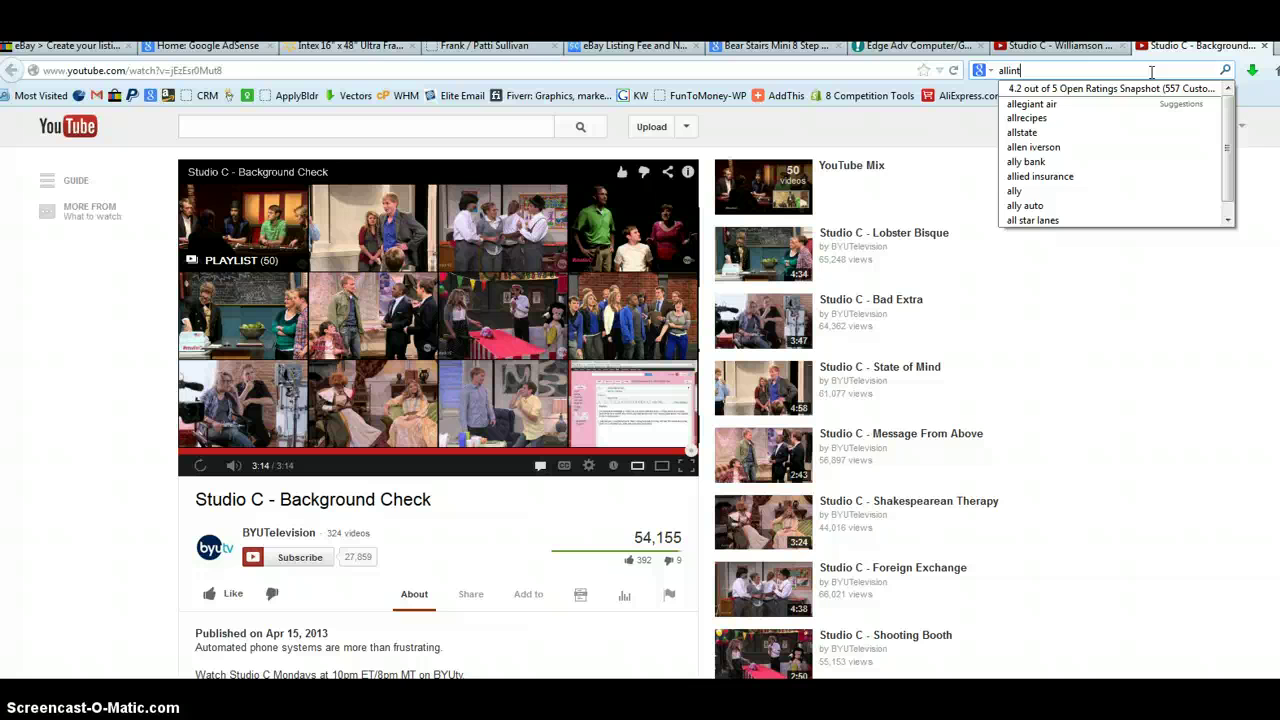
text(itle:"polarized sunglasses)
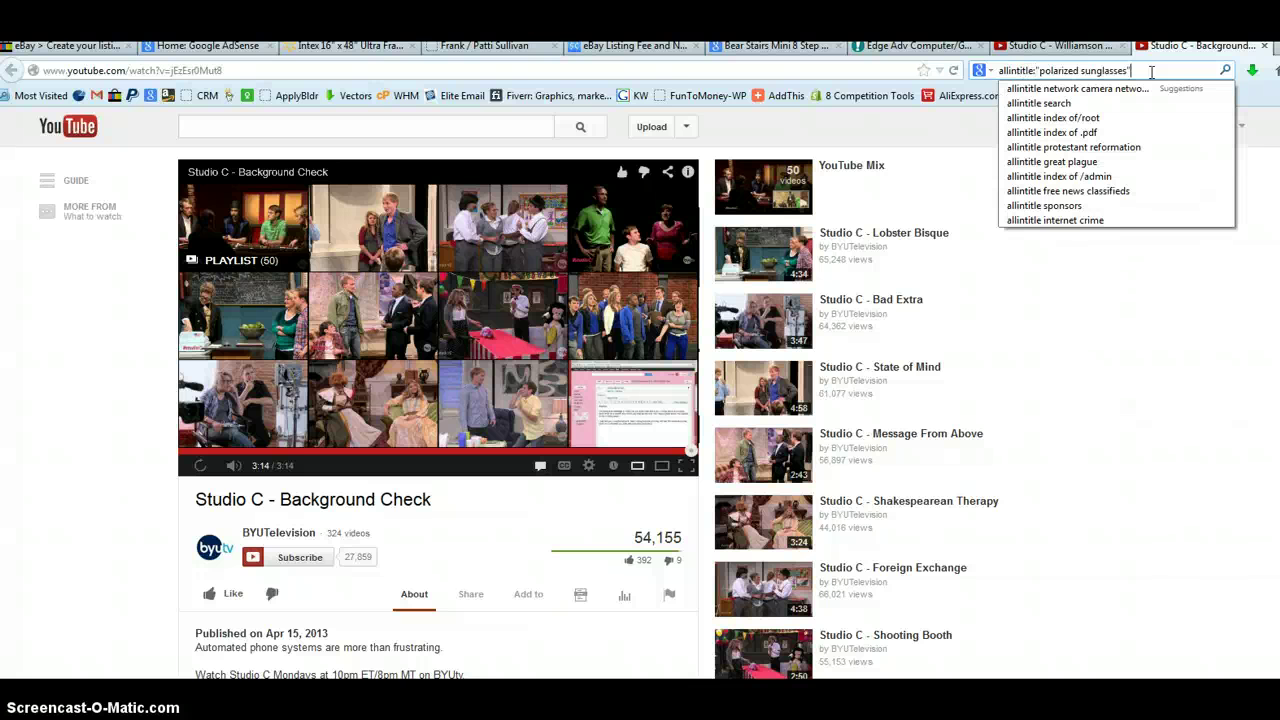
key(Return)
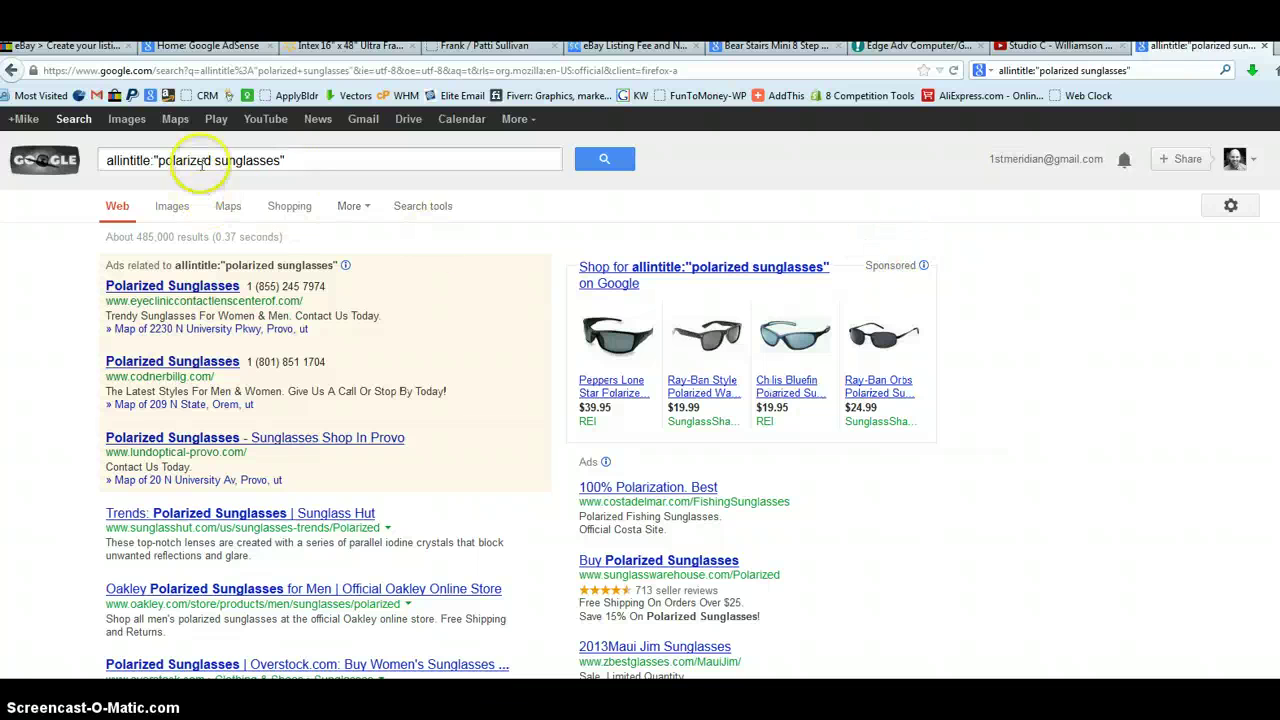
Step: Examine the parts of the Google query: the allintitle operator, the colon and the quoted keyword phrase
drag(288, 160, 100, 161)
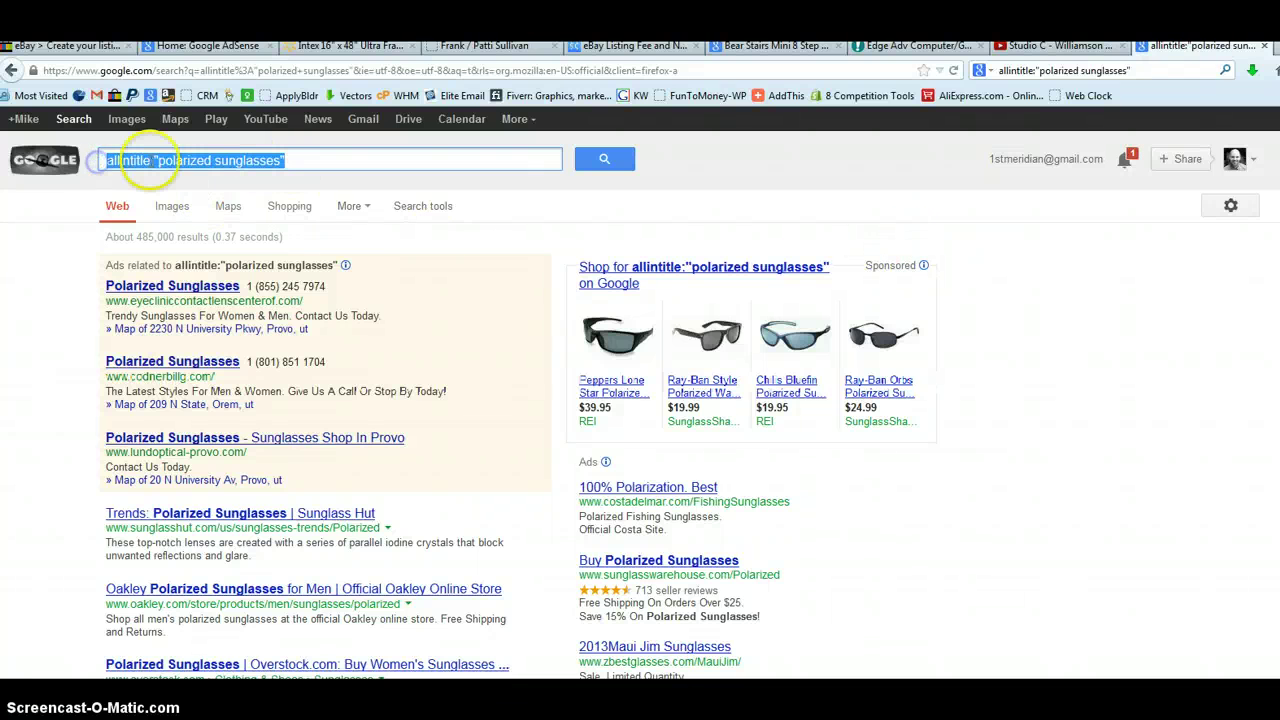
click(116, 161)
double_click(116, 161)
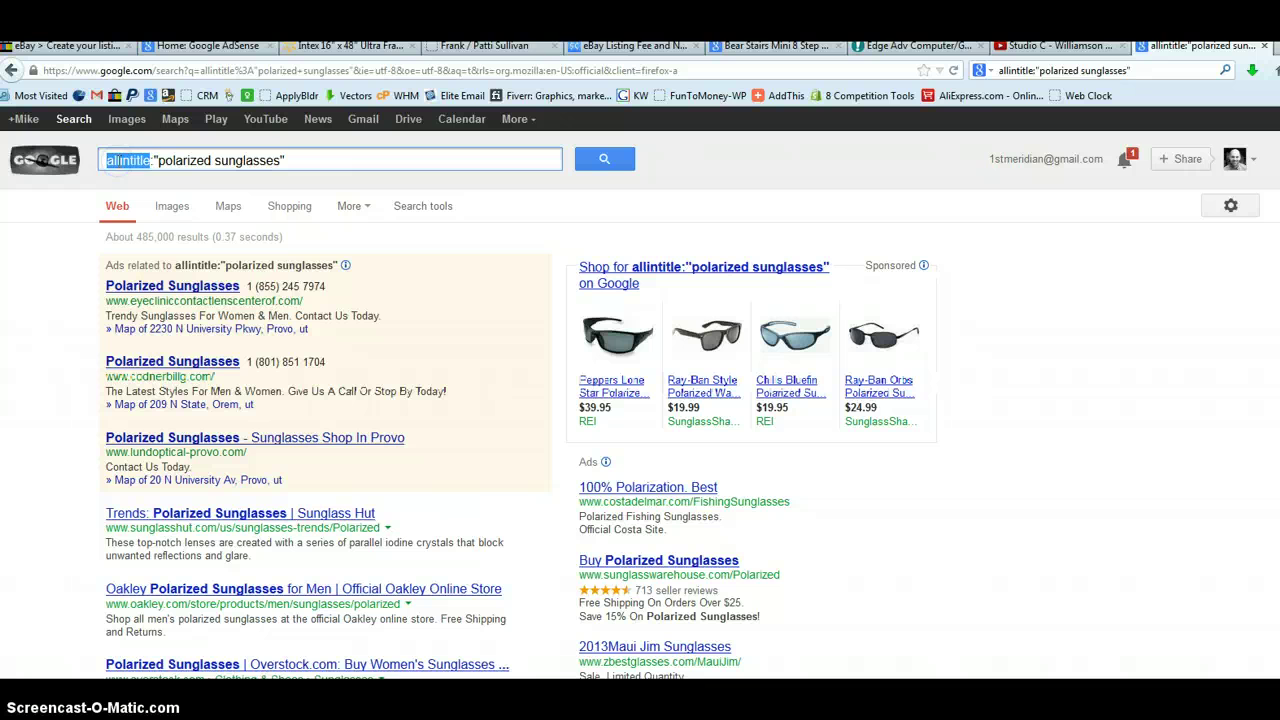
drag(116, 161, 152, 162)
double_click(153, 161)
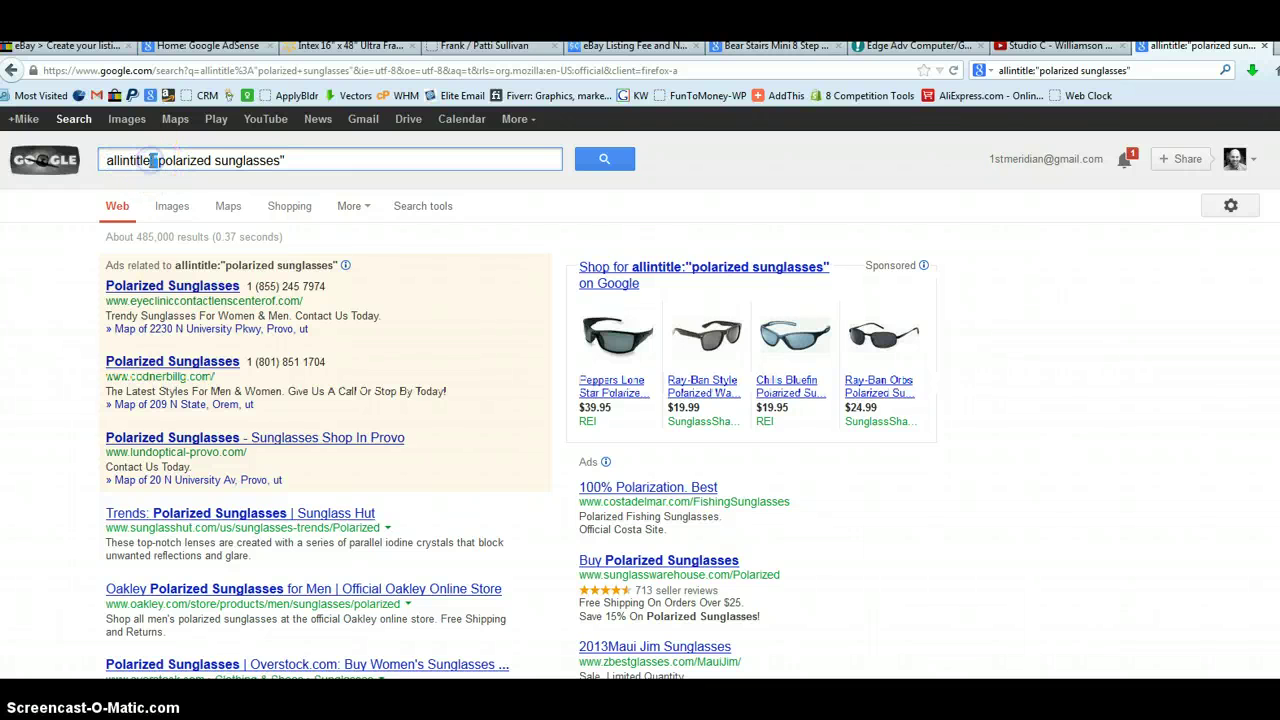
click(152, 161)
click(157, 162)
drag(157, 161, 277, 167)
click(285, 162)
click(186, 163)
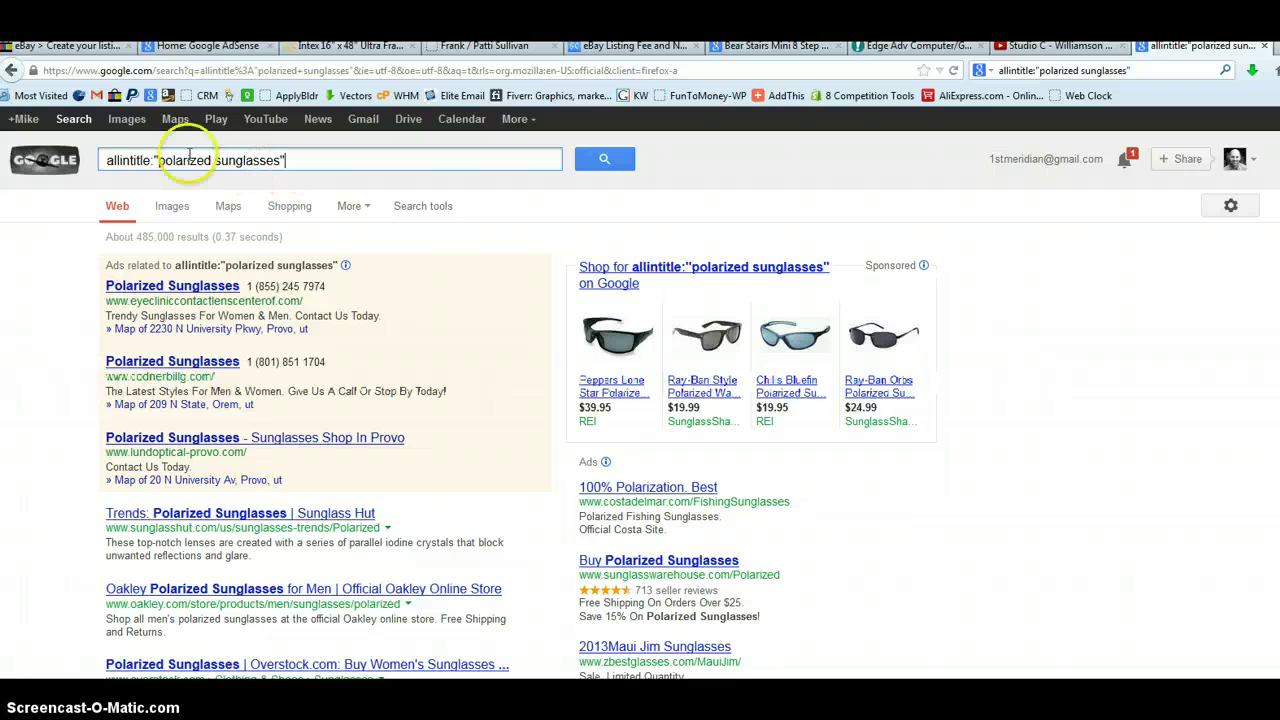
click(110, 161)
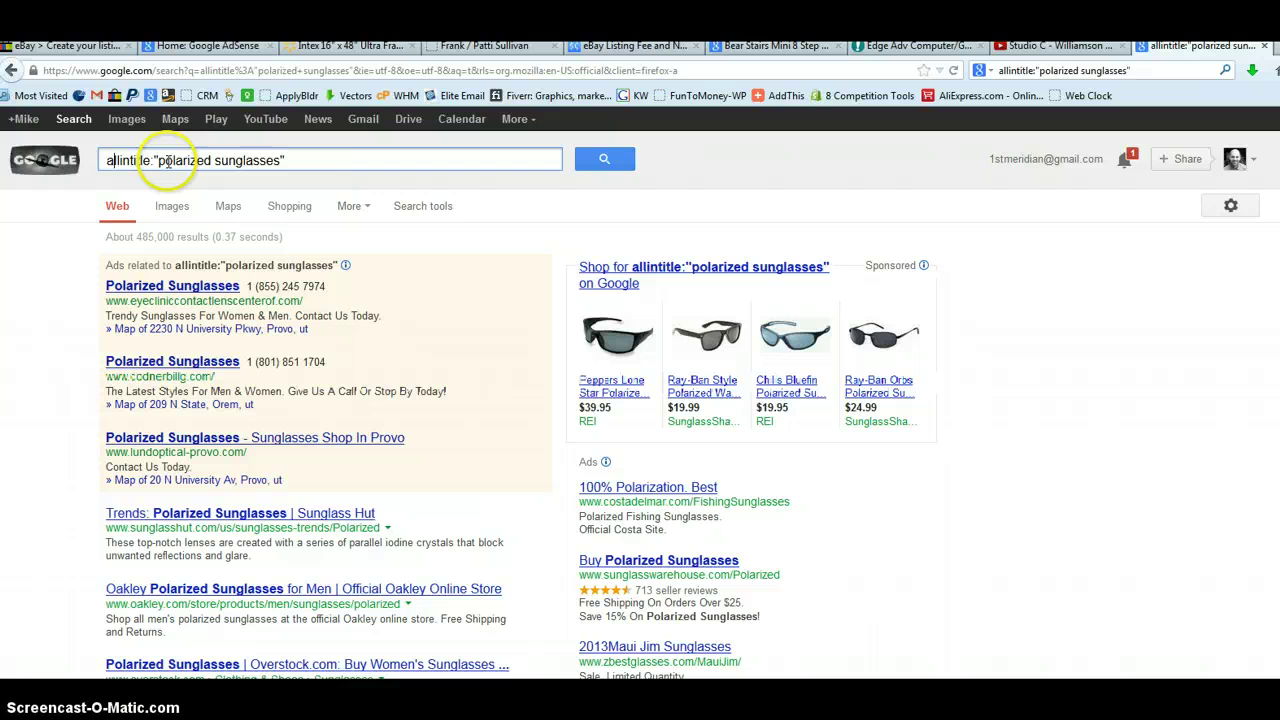
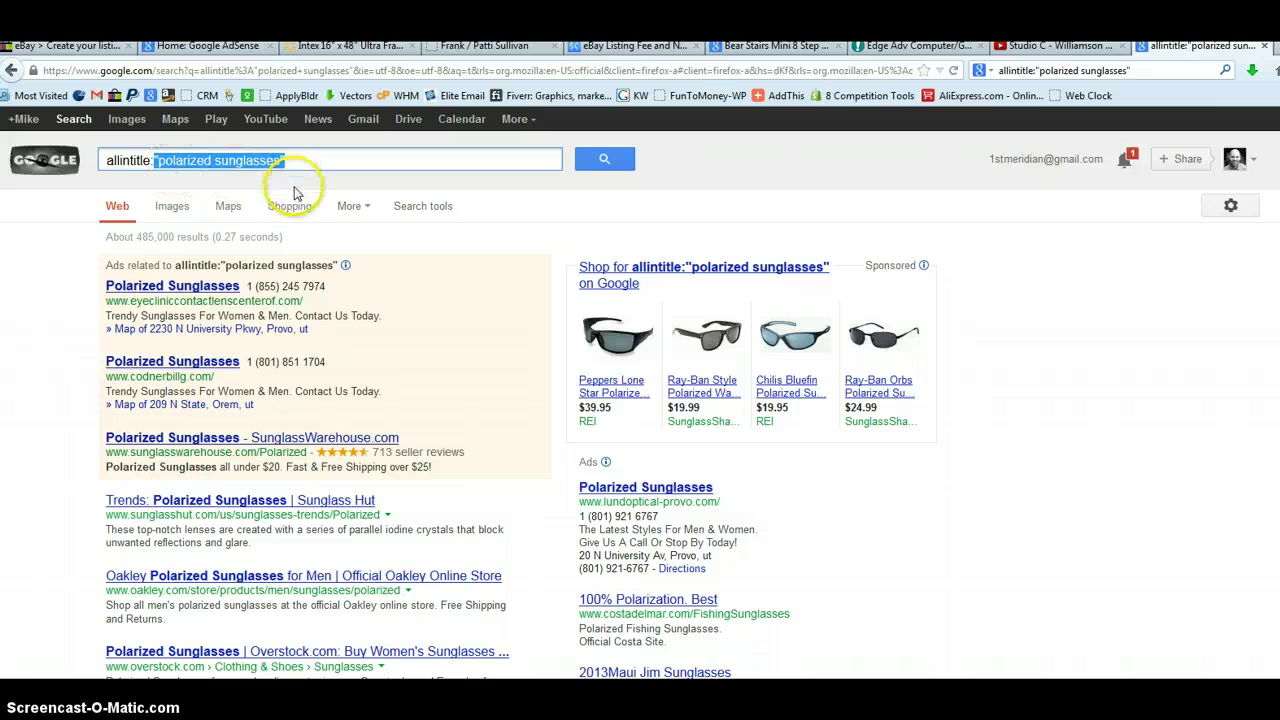
Step: Search Google for allintitle:"clip on sunglasses" and enter 26400 in that keyword's allintitle cell, B57, in Excel
text("clip on sunglasses")
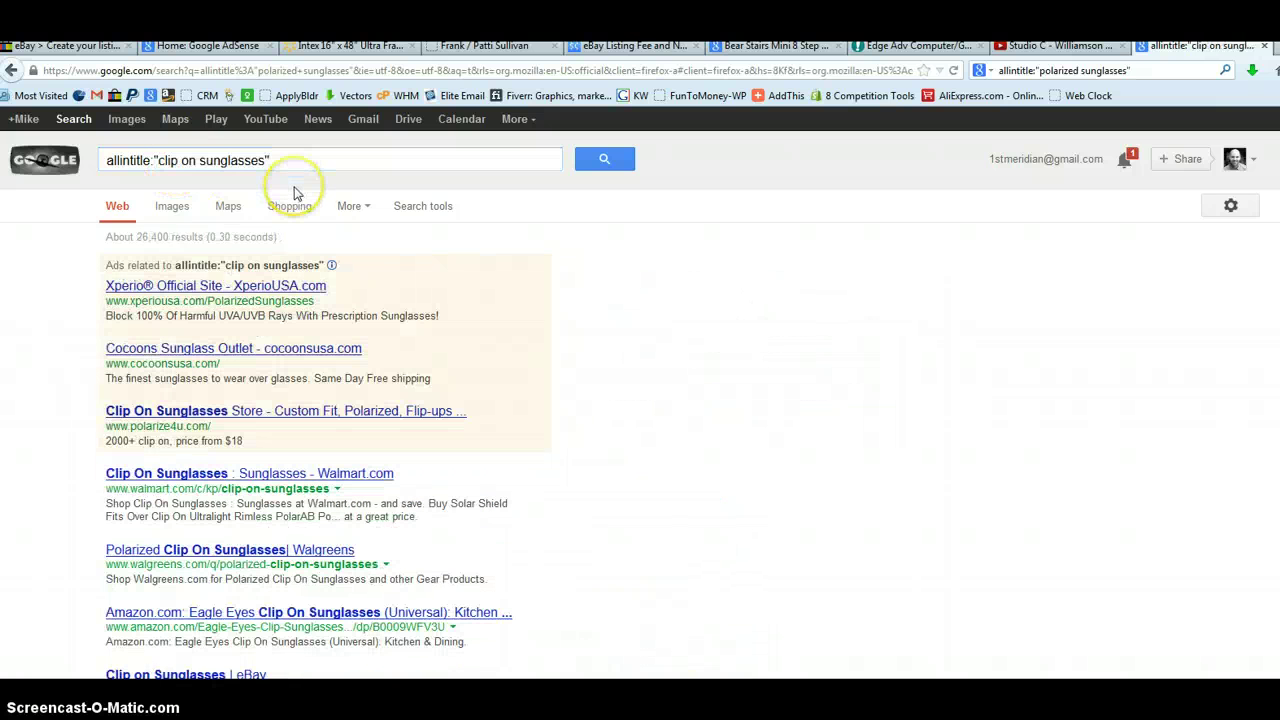
key(alt+Tab)
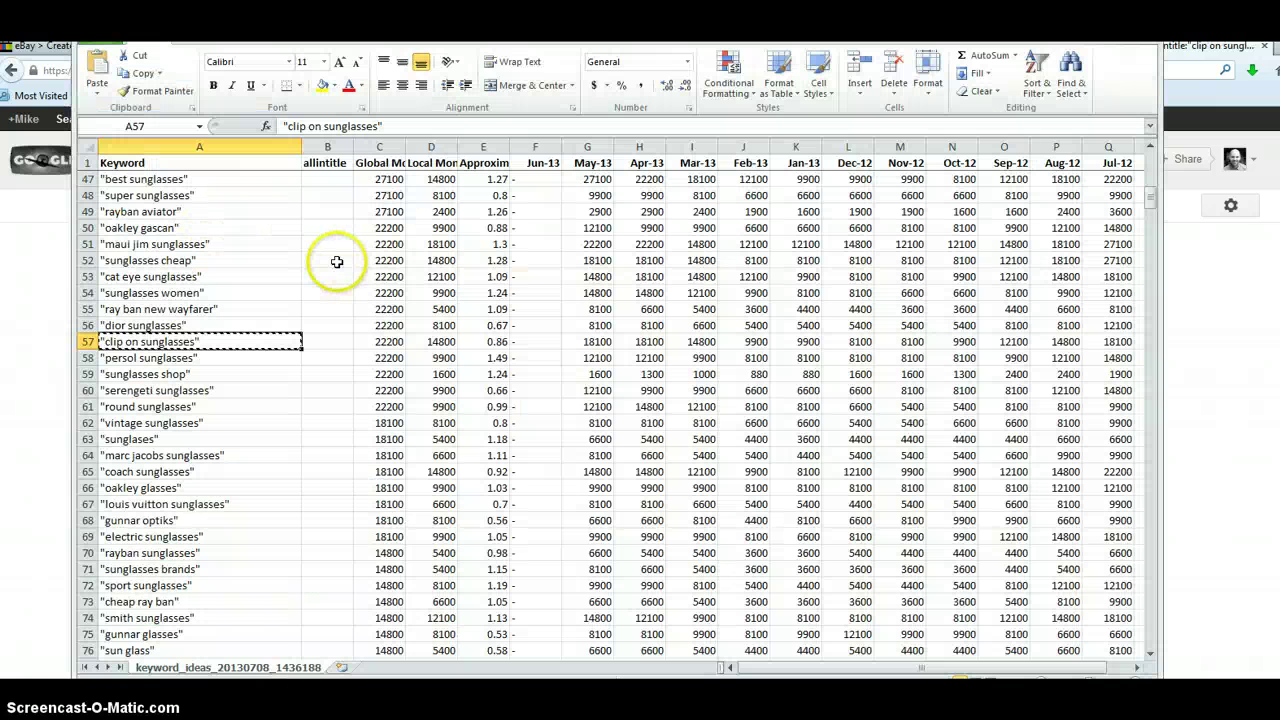
click(340, 340)
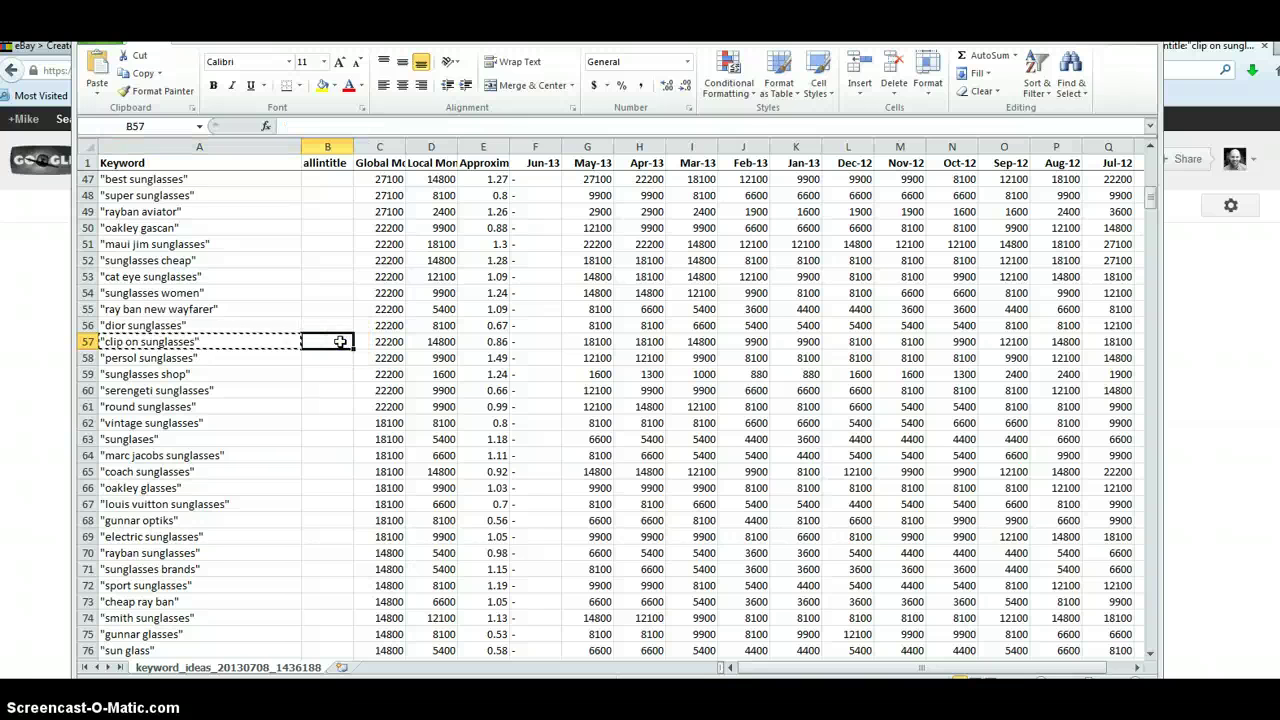
text(26400)
key(Return)
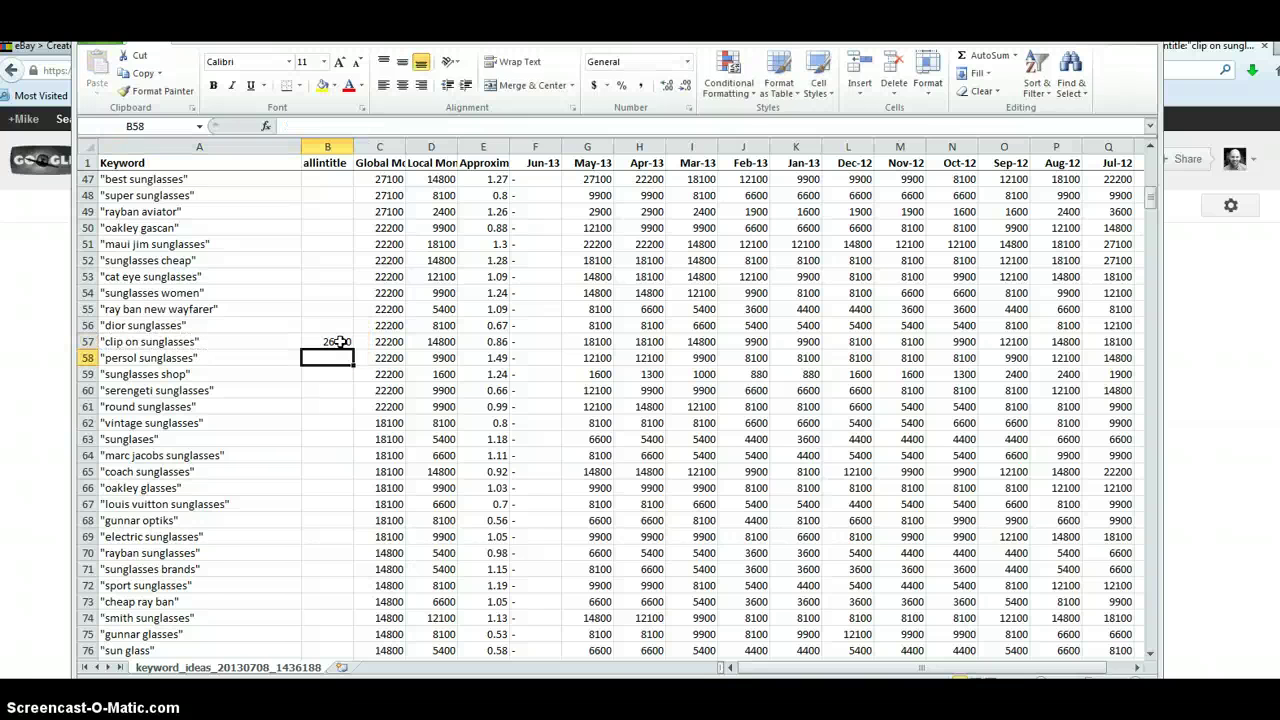
Step: Review the allintitle entries for "polarized sunglasses" and "clip on sunglasses" in the keyword list and return to the Google results in Firefox
scroll(399, 388, up, 10)
scroll(370, 378, up, 5)
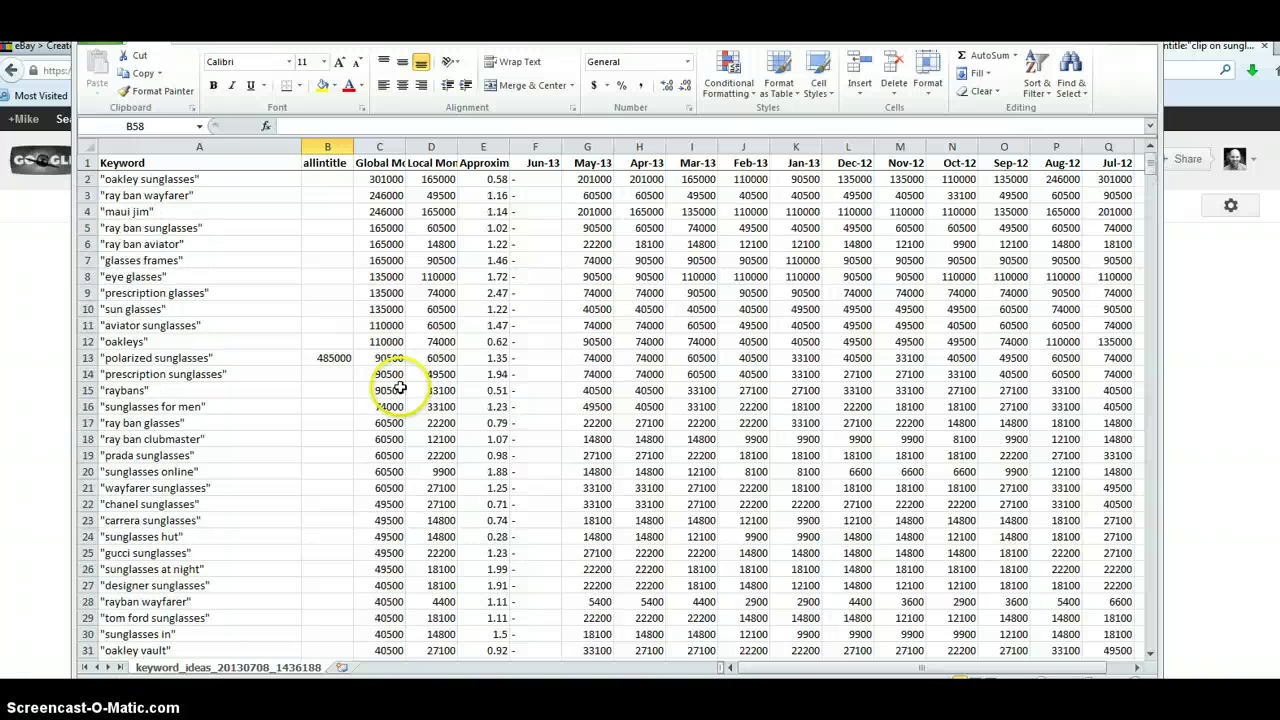
scroll(345, 376, down, 7)
scroll(345, 376, down, 5)
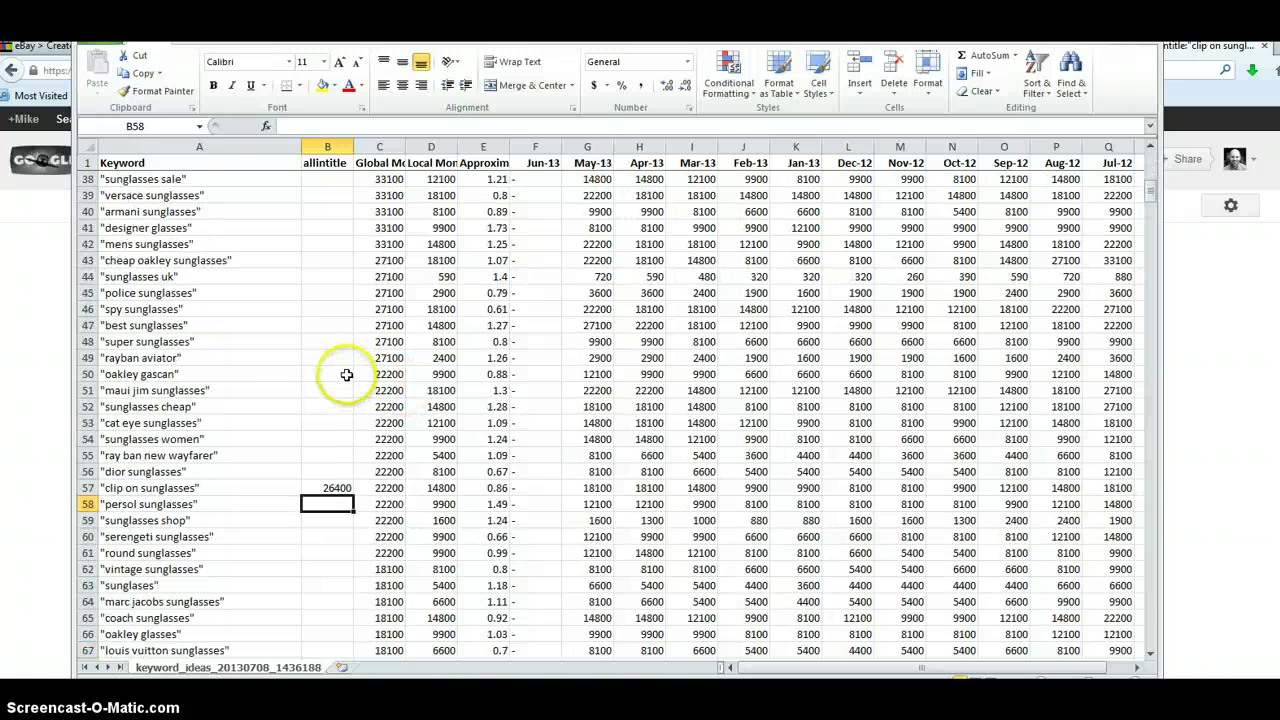
scroll(270, 372, down, 7)
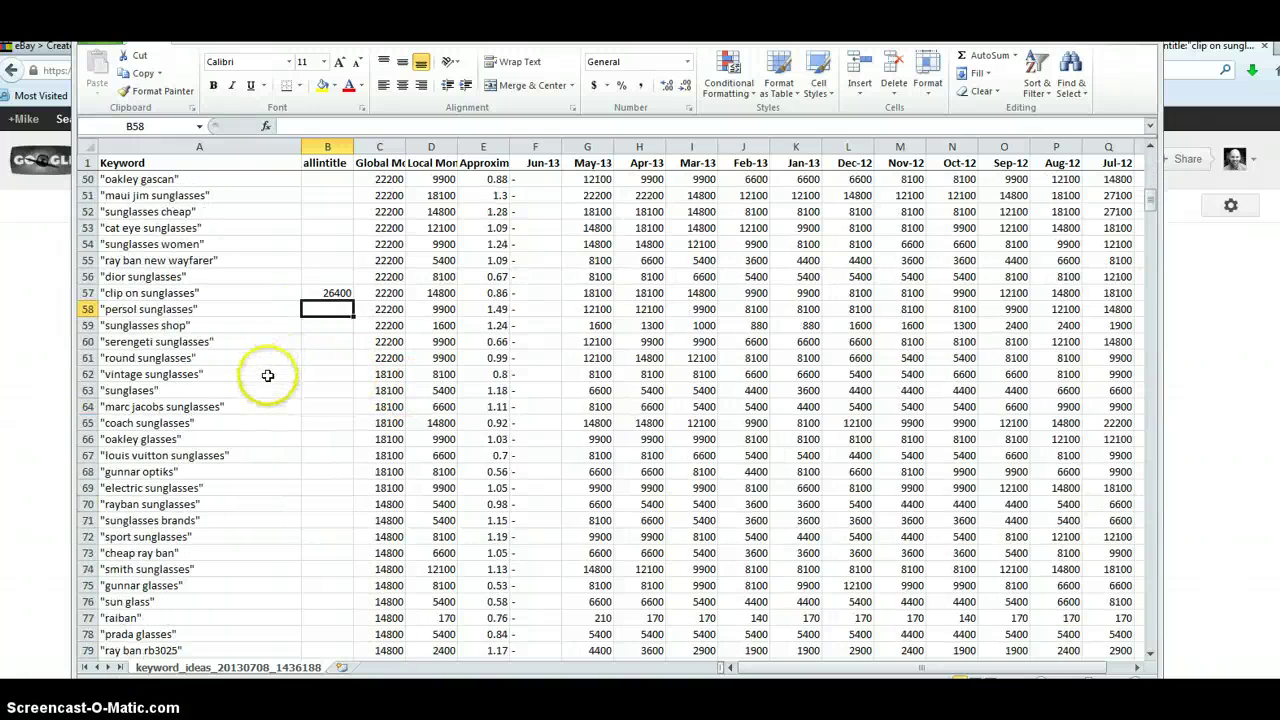
scroll(304, 484, up, 19)
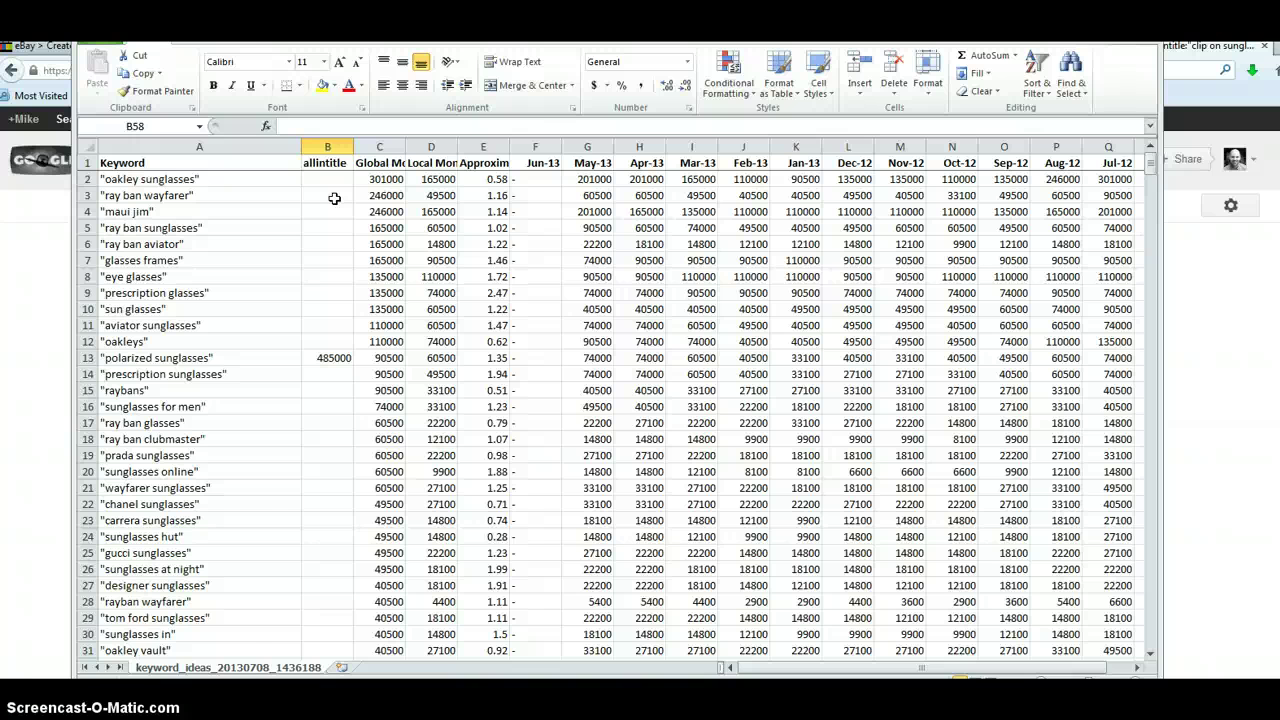
key(alt+Tab)
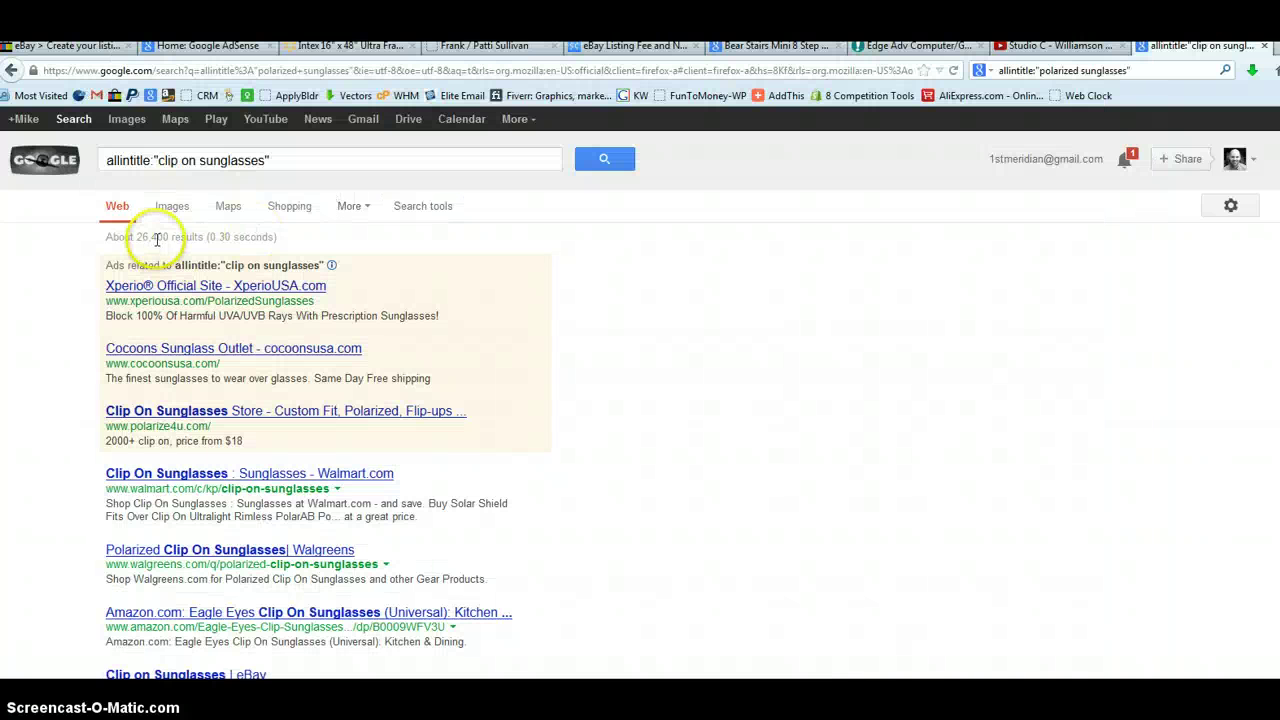
Step: Examine the Google results for allintitle:"clip on sunglasses", checking the page titles for the exact keyword phrase
drag(157, 160, 228, 160)
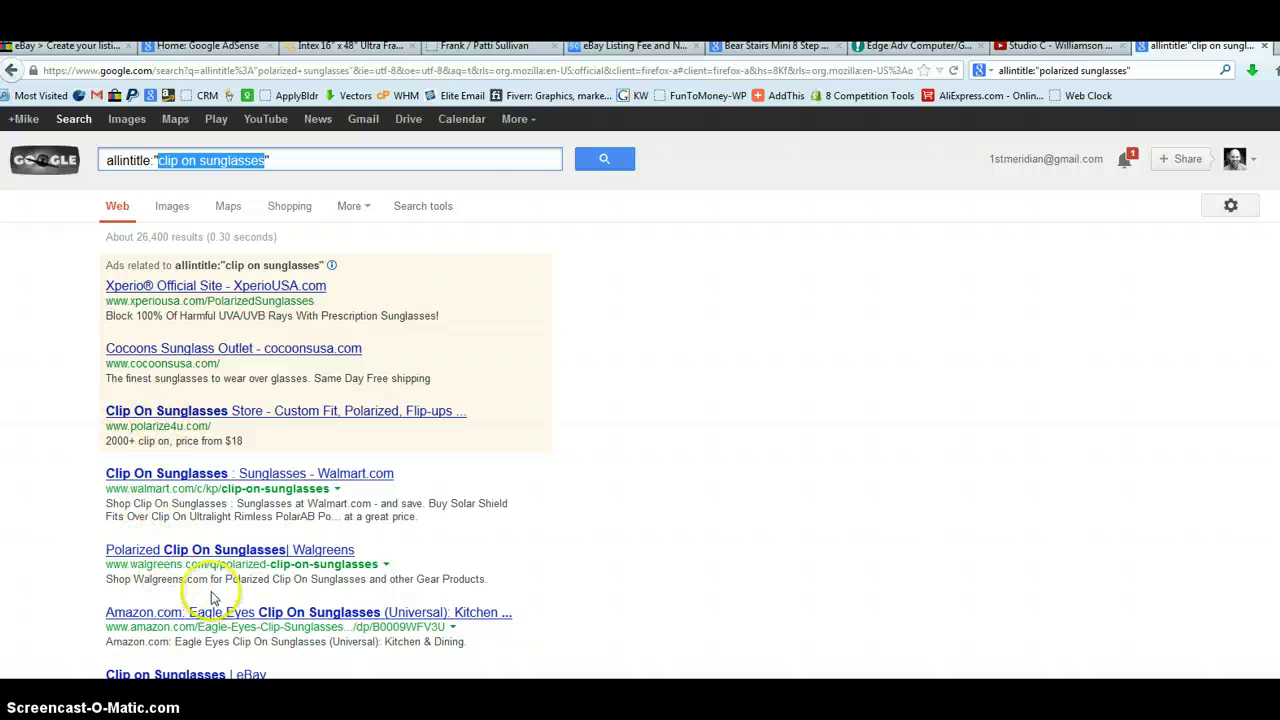
scroll(213, 590, down, 3)
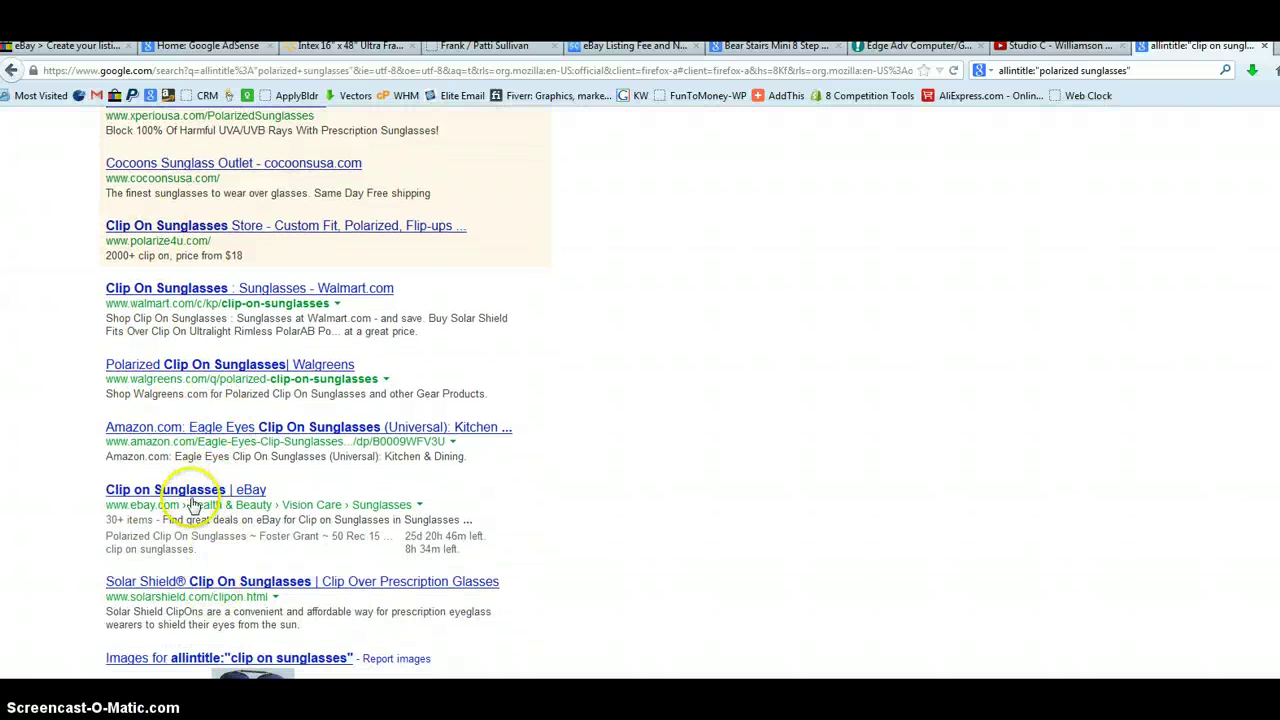
scroll(240, 588, down, 3)
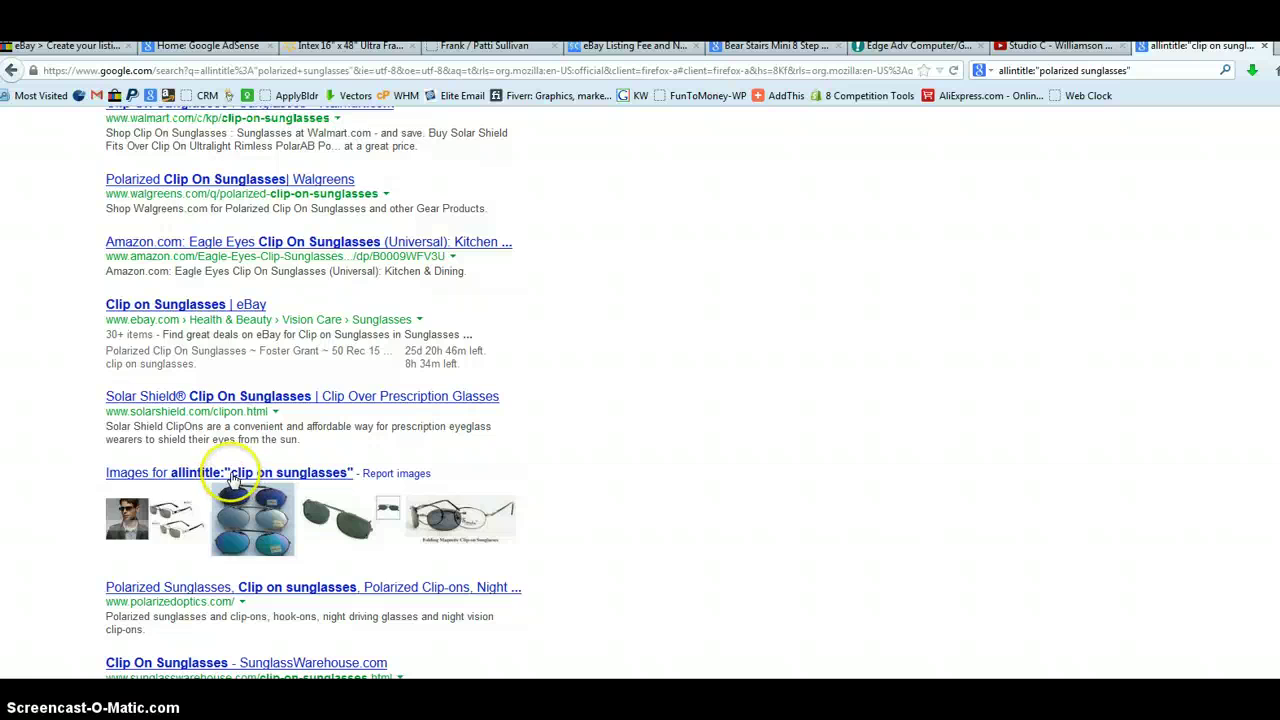
scroll(245, 470, down, 2)
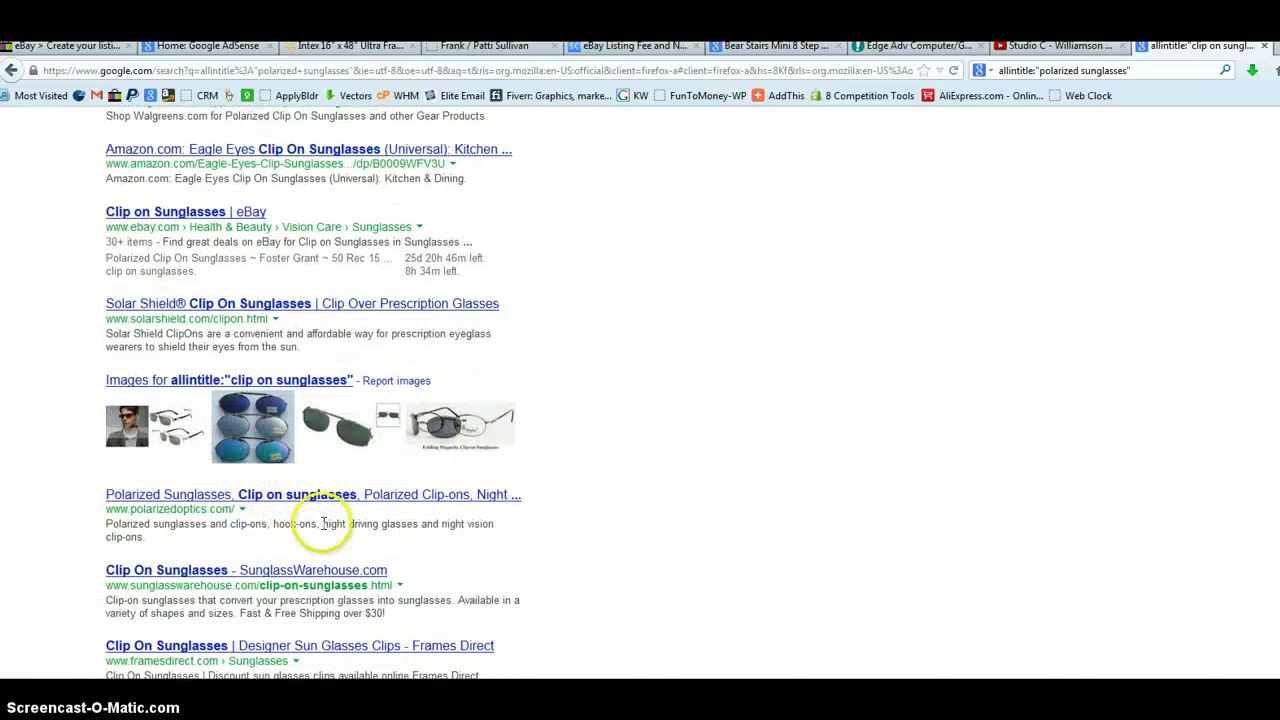
scroll(200, 575, down, 2)
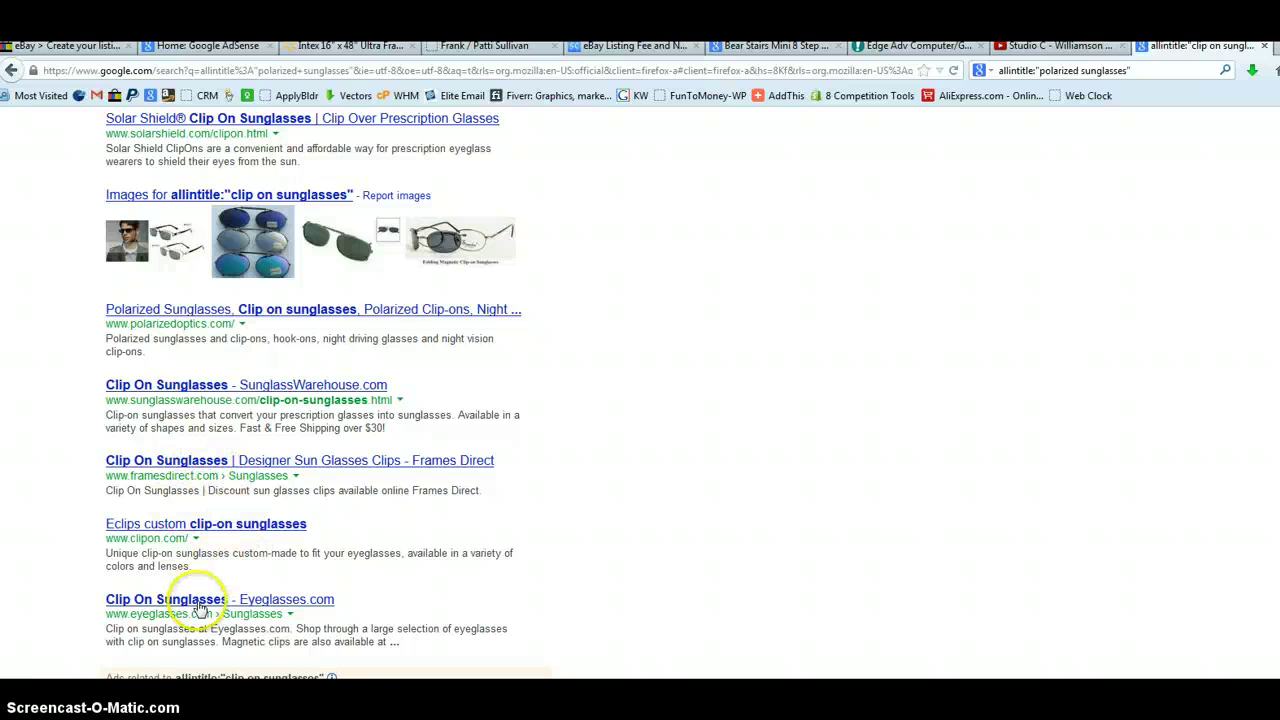
scroll(200, 600, down, 2)
scroll(214, 600, up, 9)
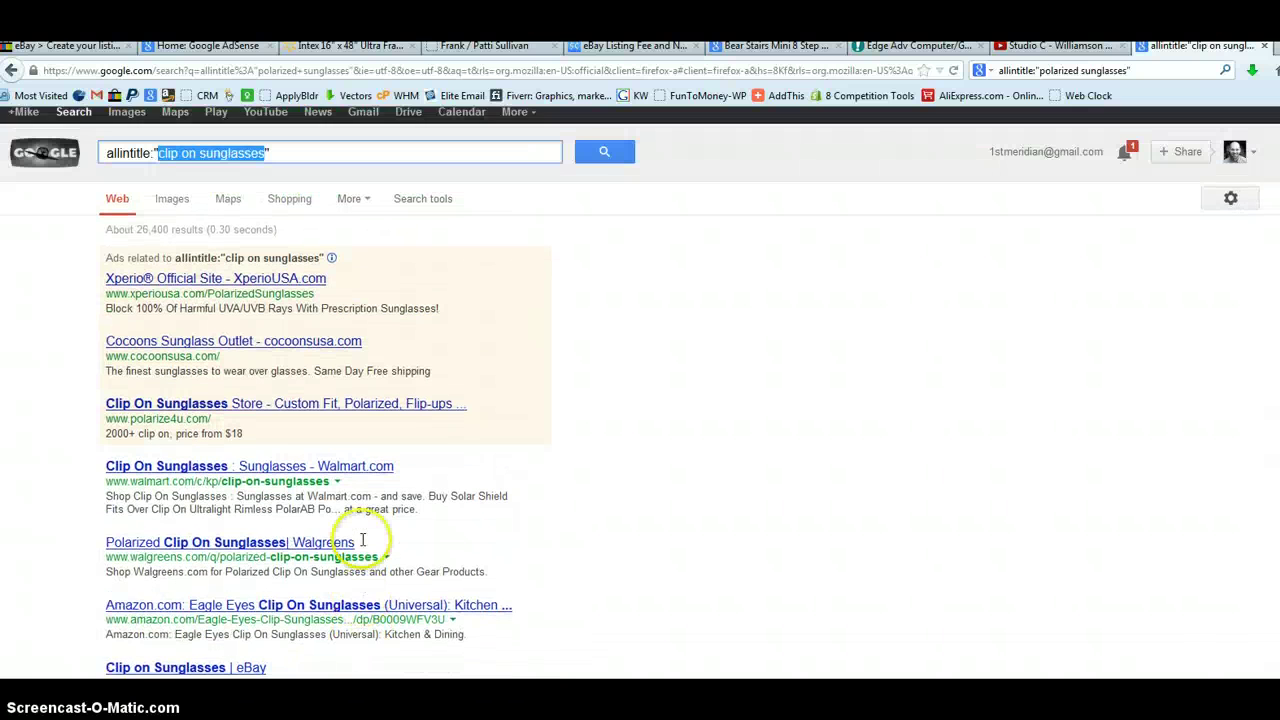
Step: Switch to the Excel keyword list and sort it by the allintitle column in ascending order
key(alt+Tab)
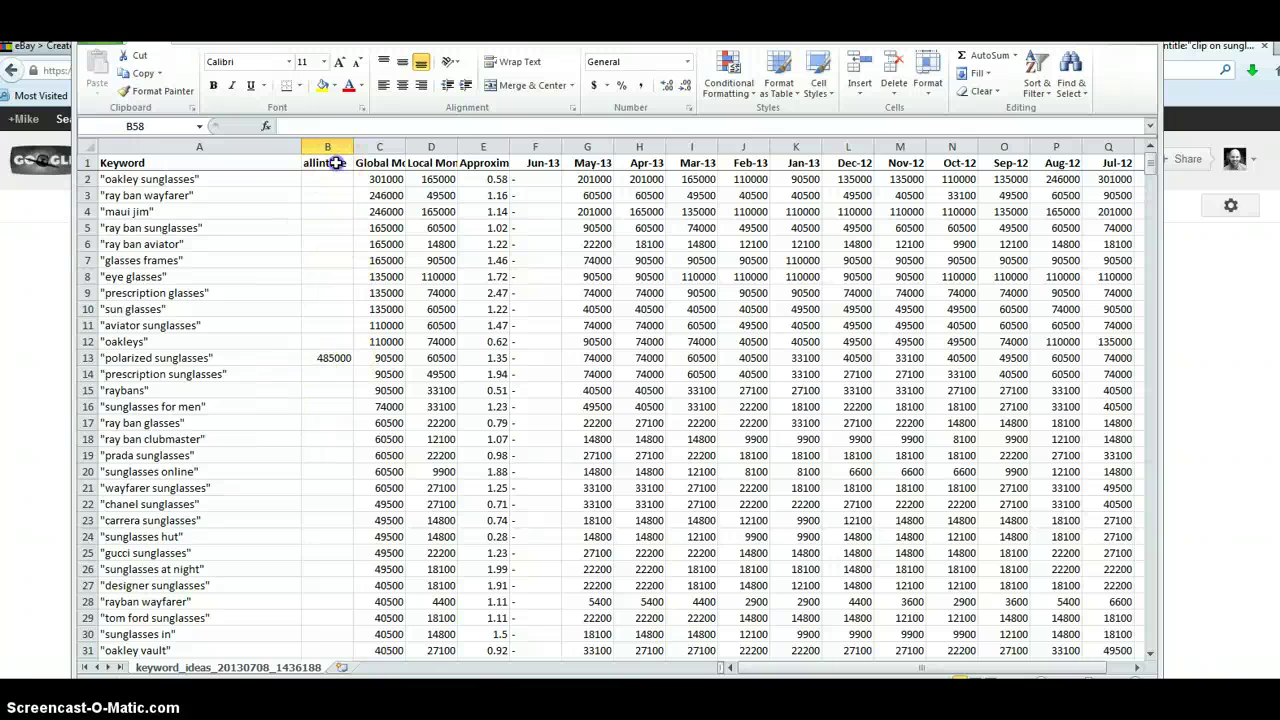
click(336, 163)
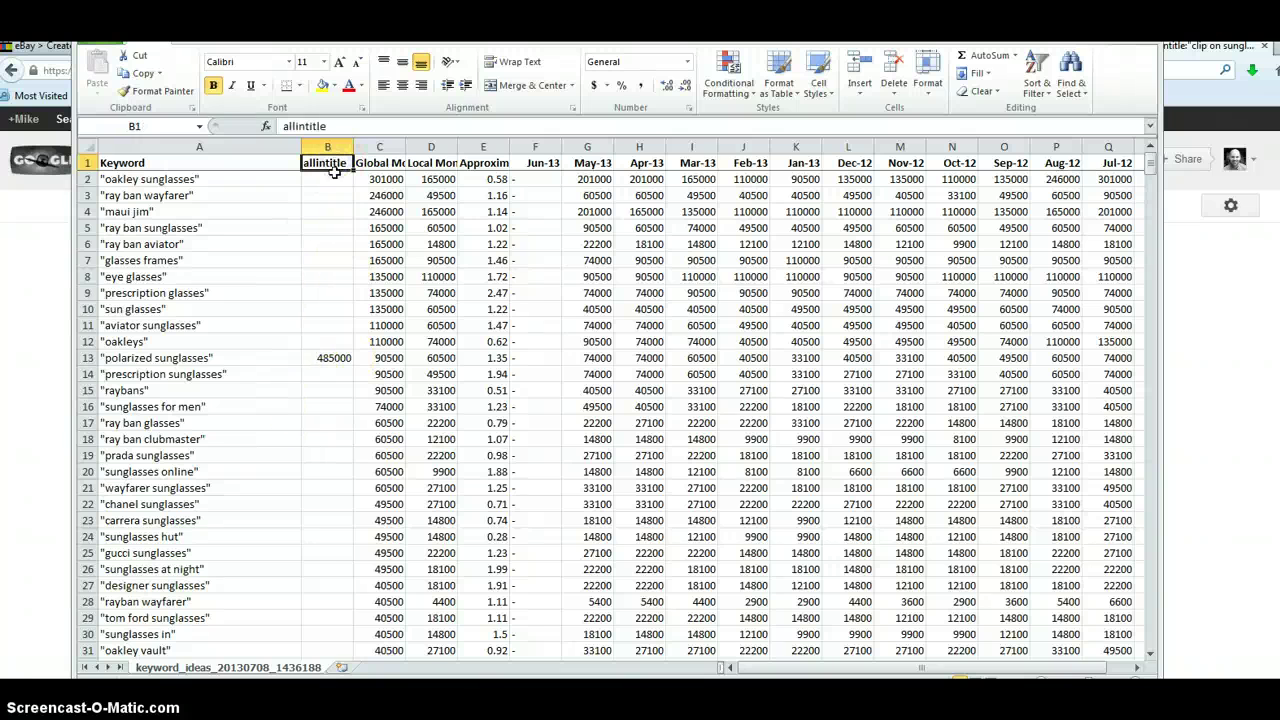
click(1037, 77)
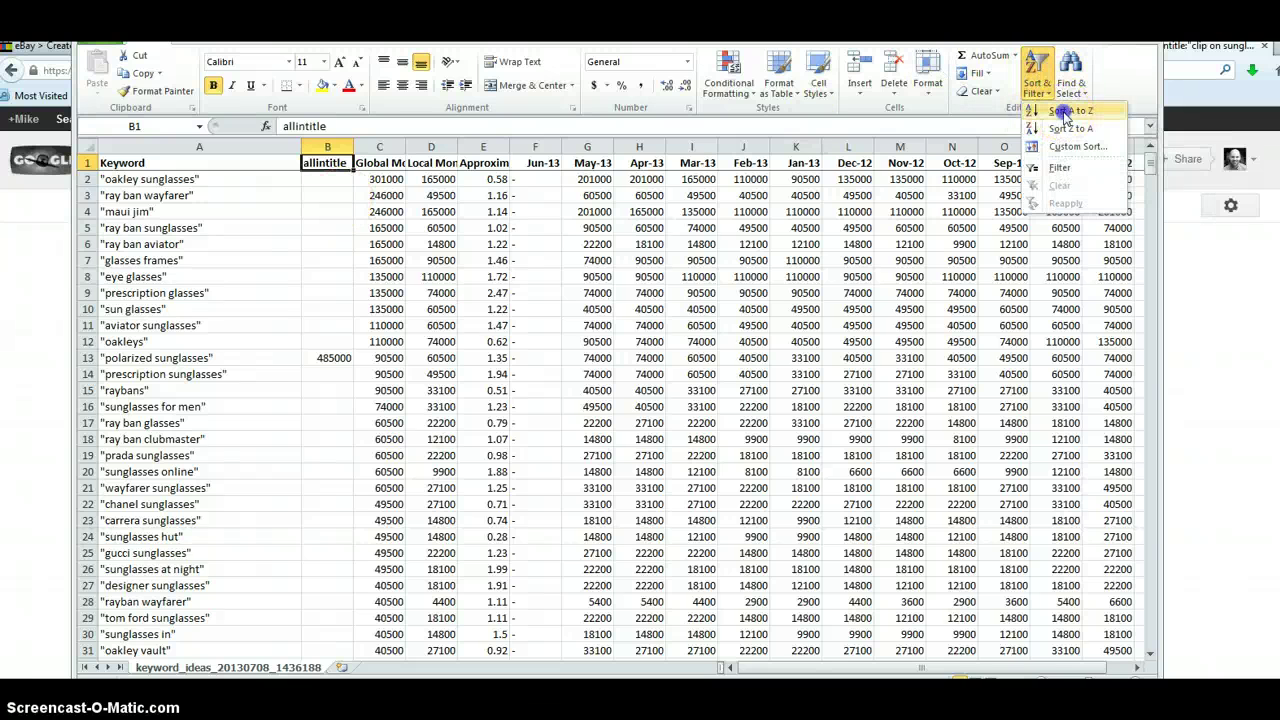
click(1063, 113)
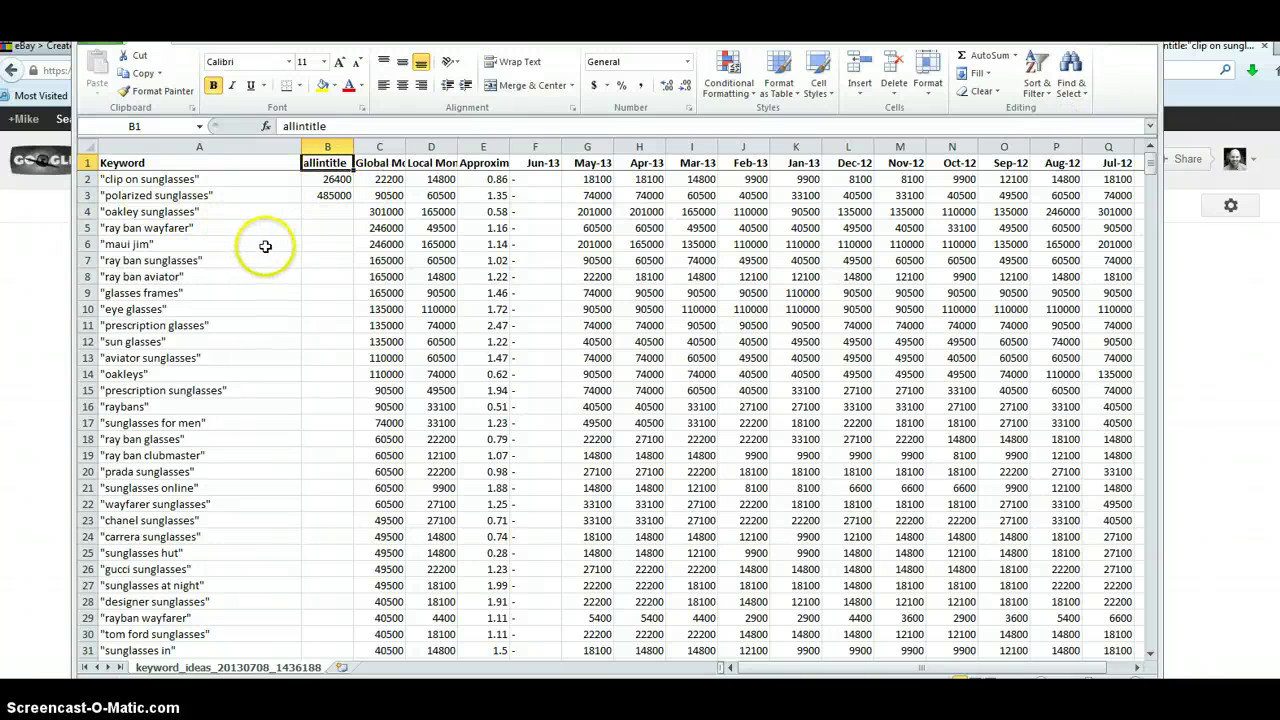
click(334, 180)
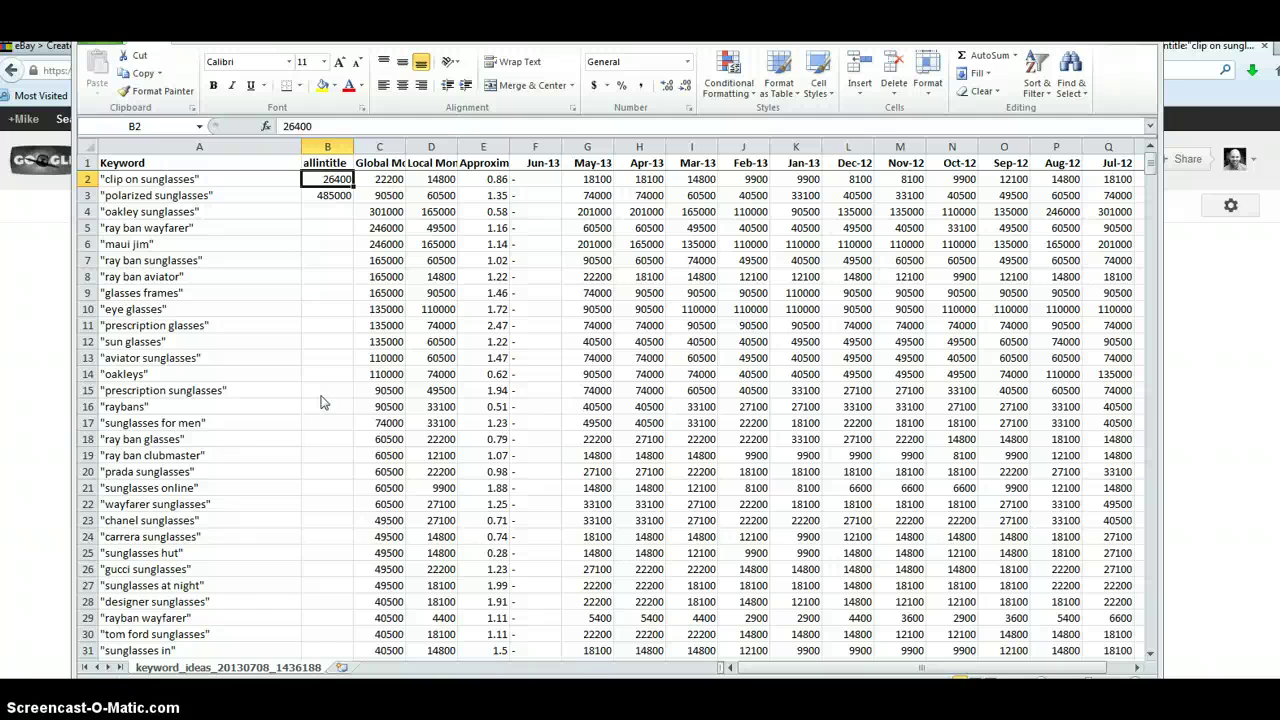
Step: Switch to the AdWords Keyword Tool in Firefox and dismiss the keyword download message
key(alt+Tab)
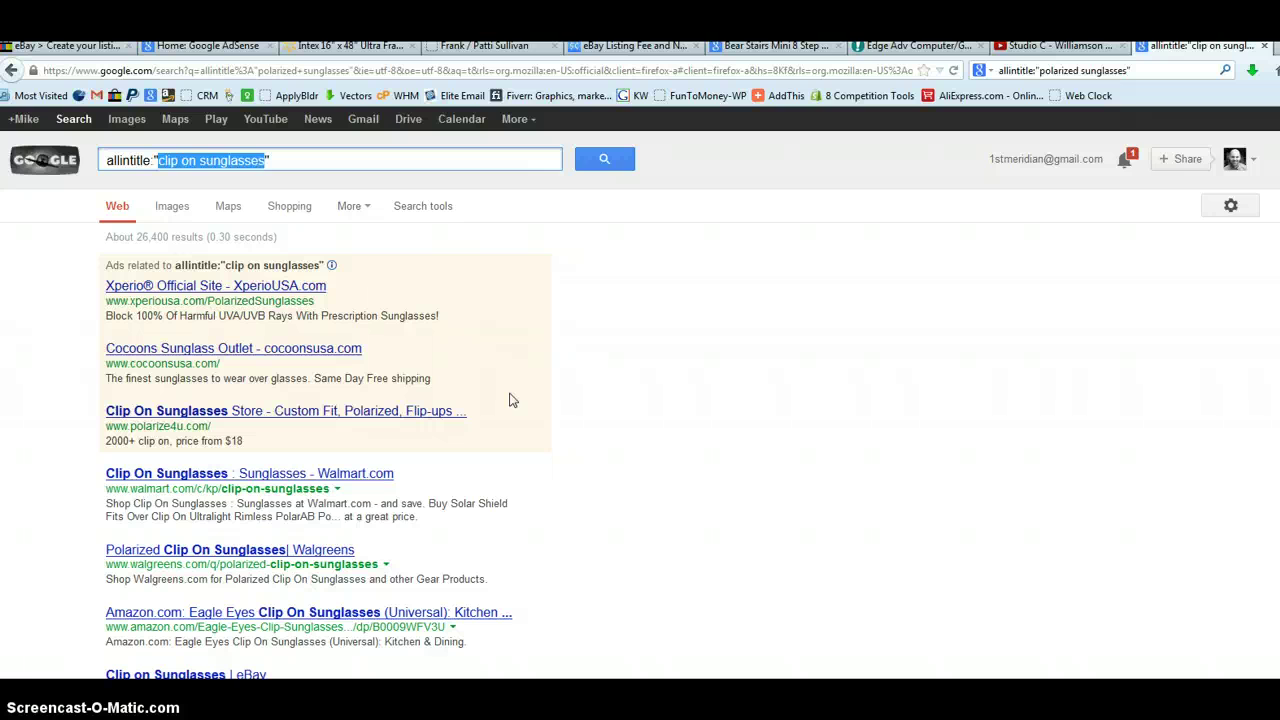
key(alt+Tab)
click(543, 471)
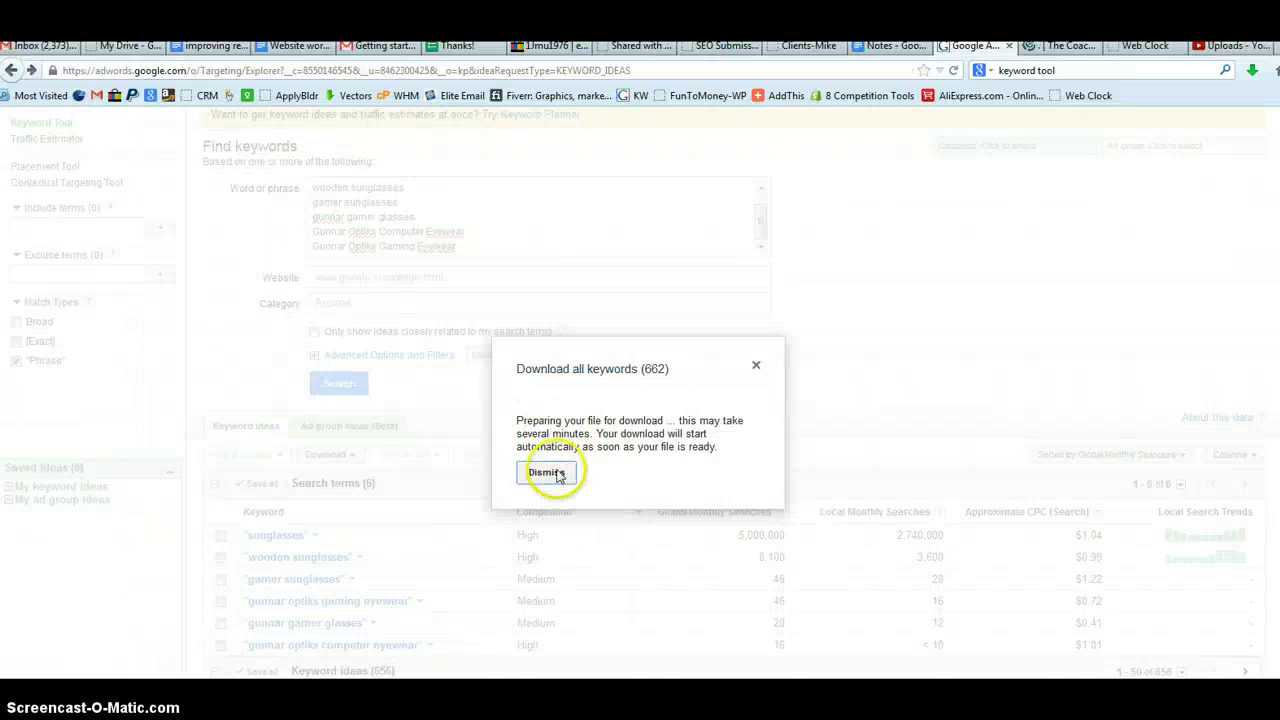
Step: Review the seed phrases, starting with "wooden sunglasses", and the download options for the keyword ideas
click(447, 224)
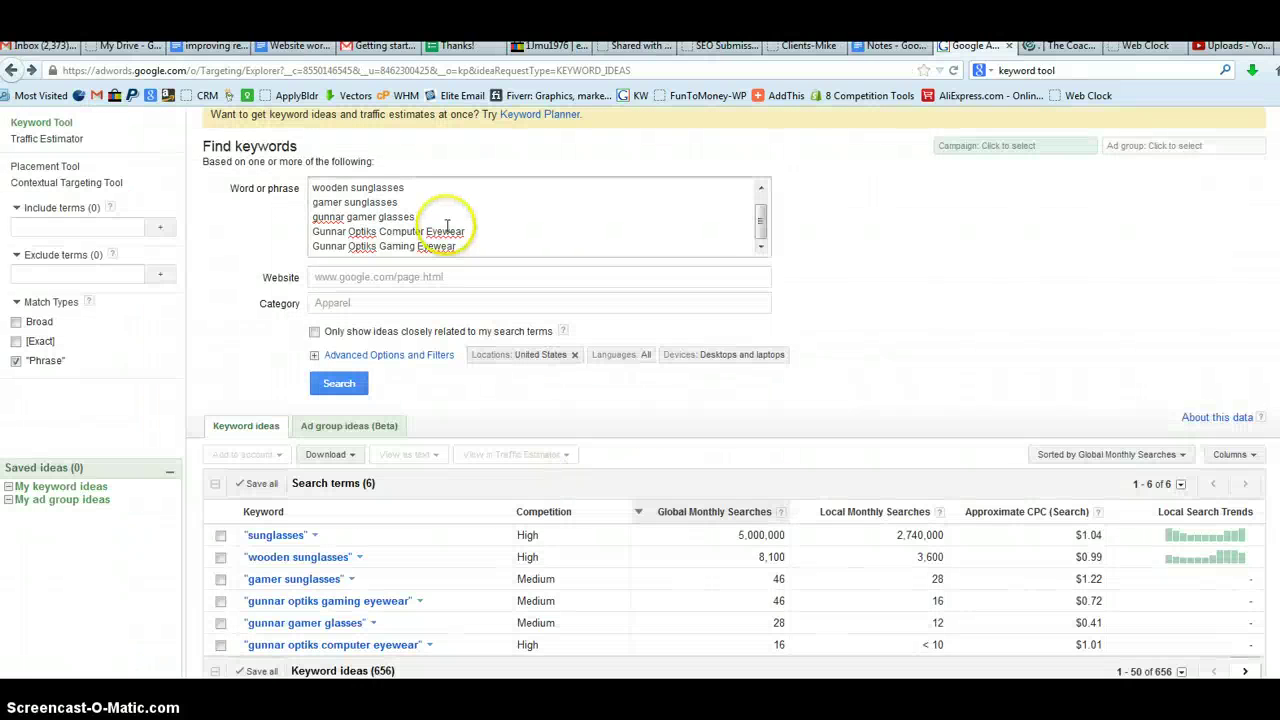
triple_click(330, 187)
scroll(475, 338, up, 2)
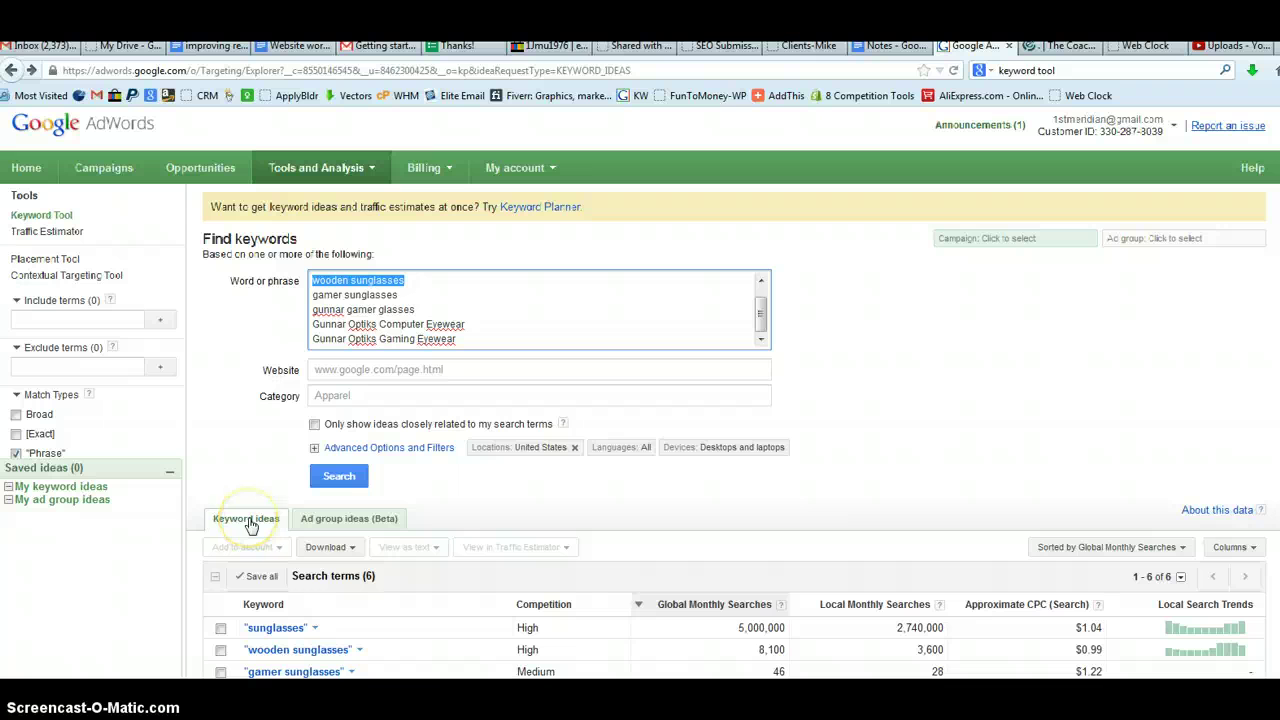
scroll(372, 545, down, 2)
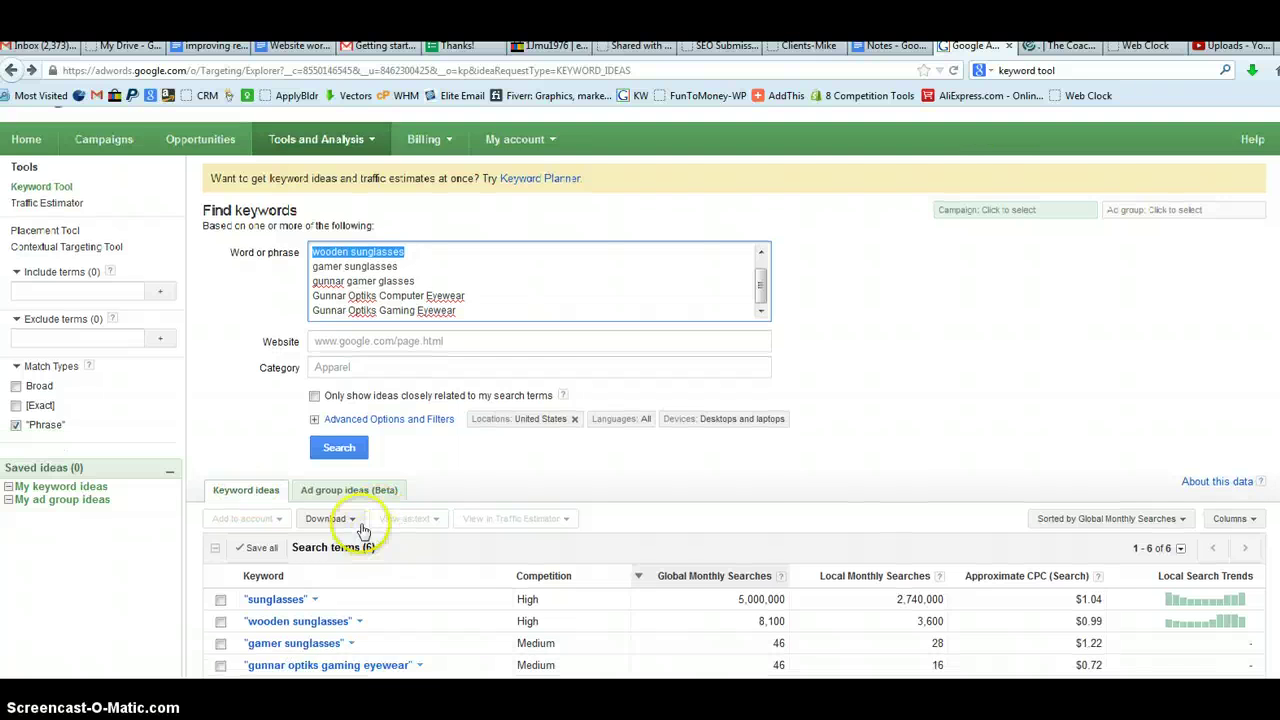
click(328, 455)
click(540, 403)
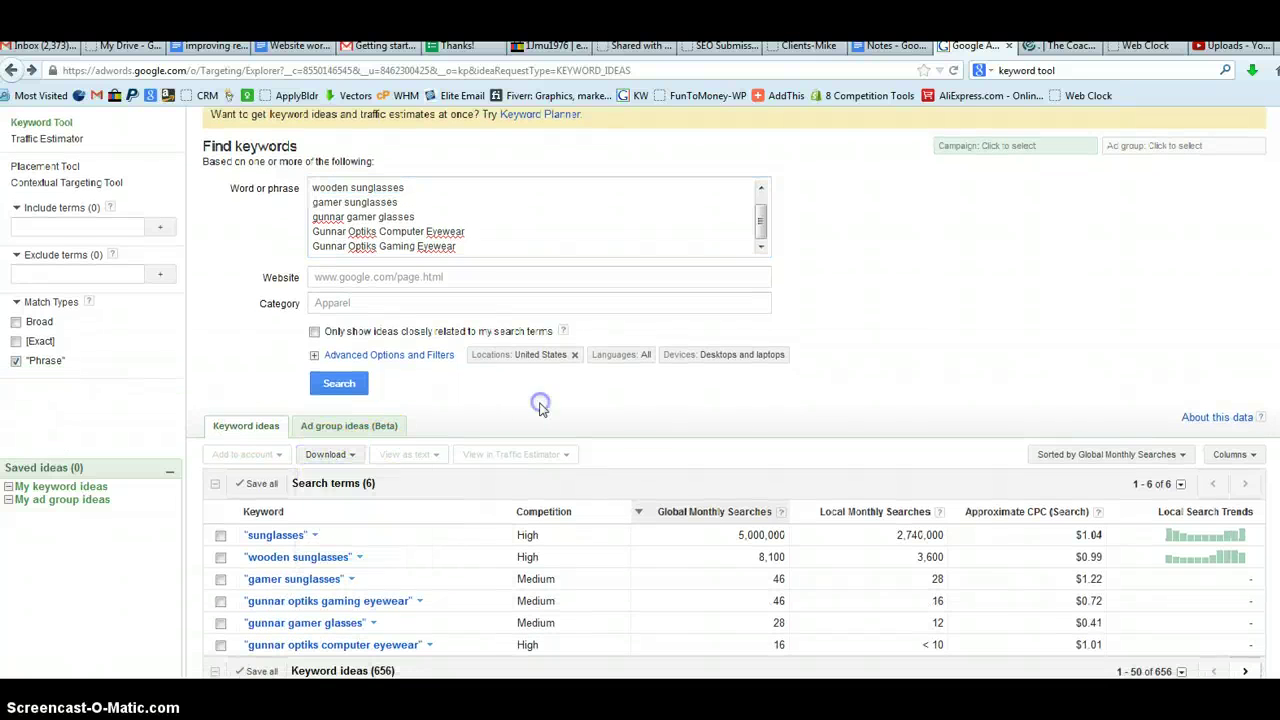
Step: Switch back to the Excel keyword list and view the row options for the "clip on sunglasses" row
key(alt+Tab)
key(alt+Tab)
key(alt+Tab)
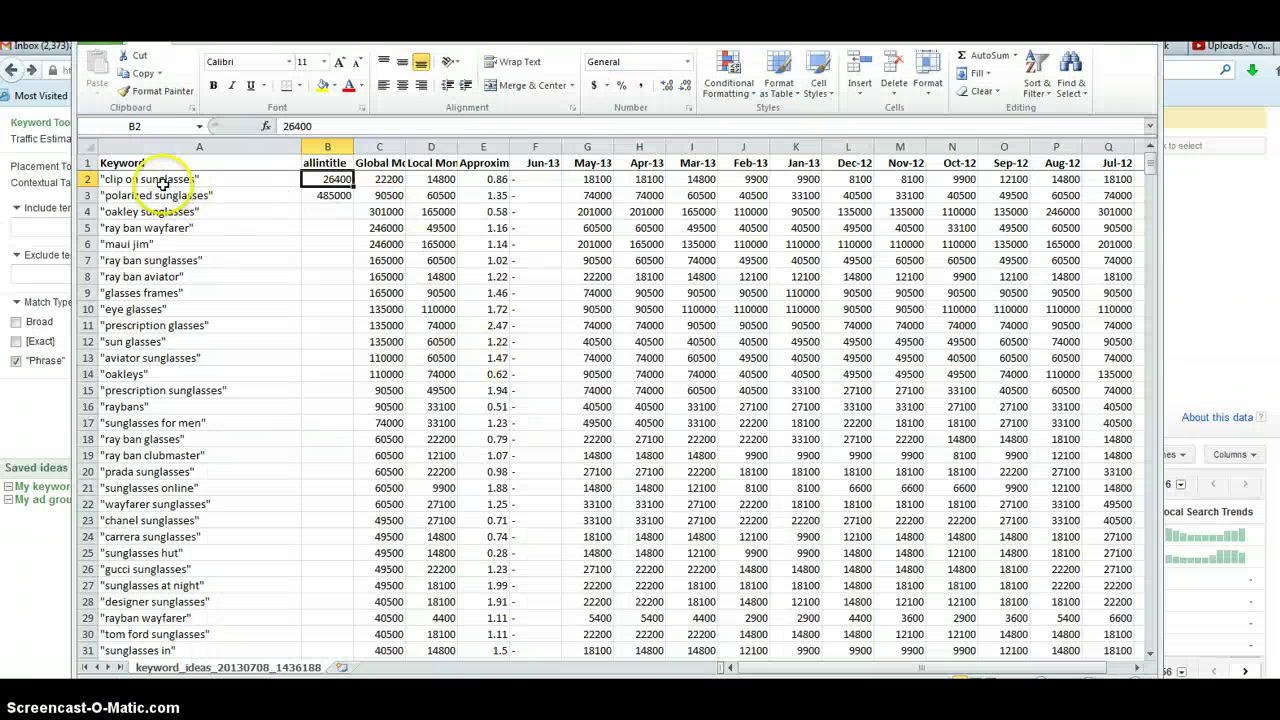
click(160, 181)
right_click(85, 180)
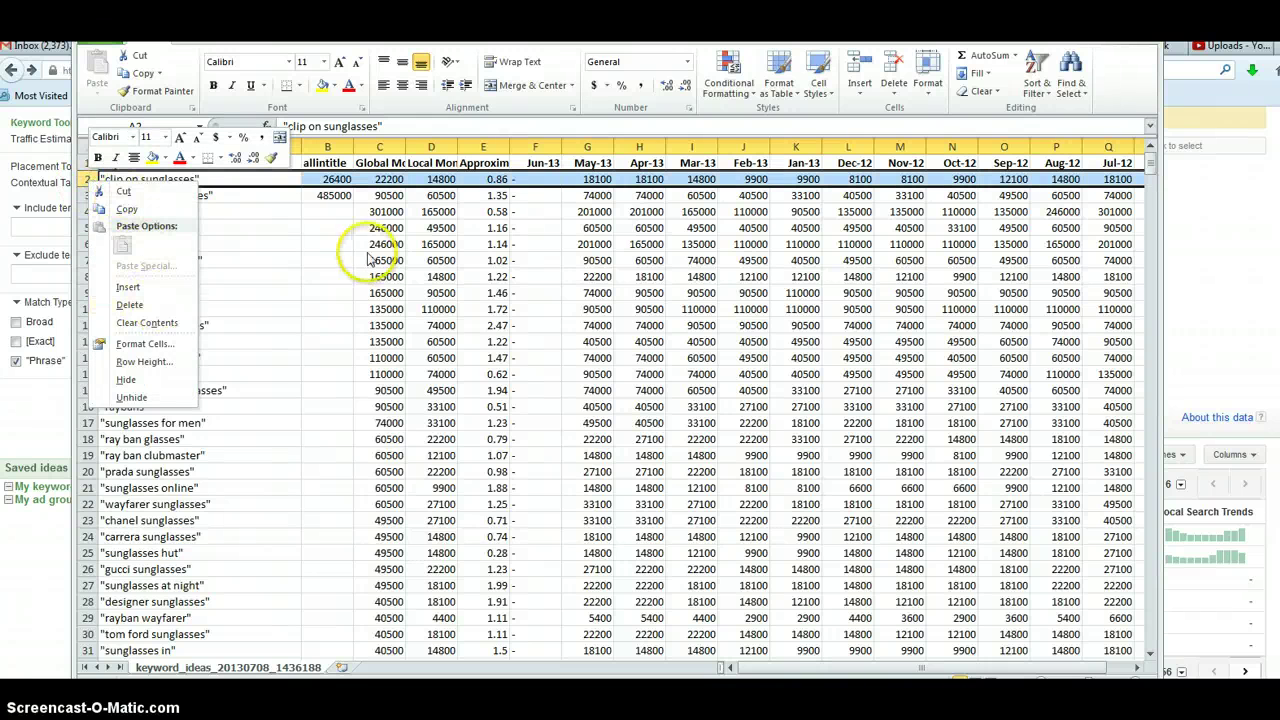
key(Escape)
Step: Insert a blank column before the allintitle column and remove it again
click(327, 163)
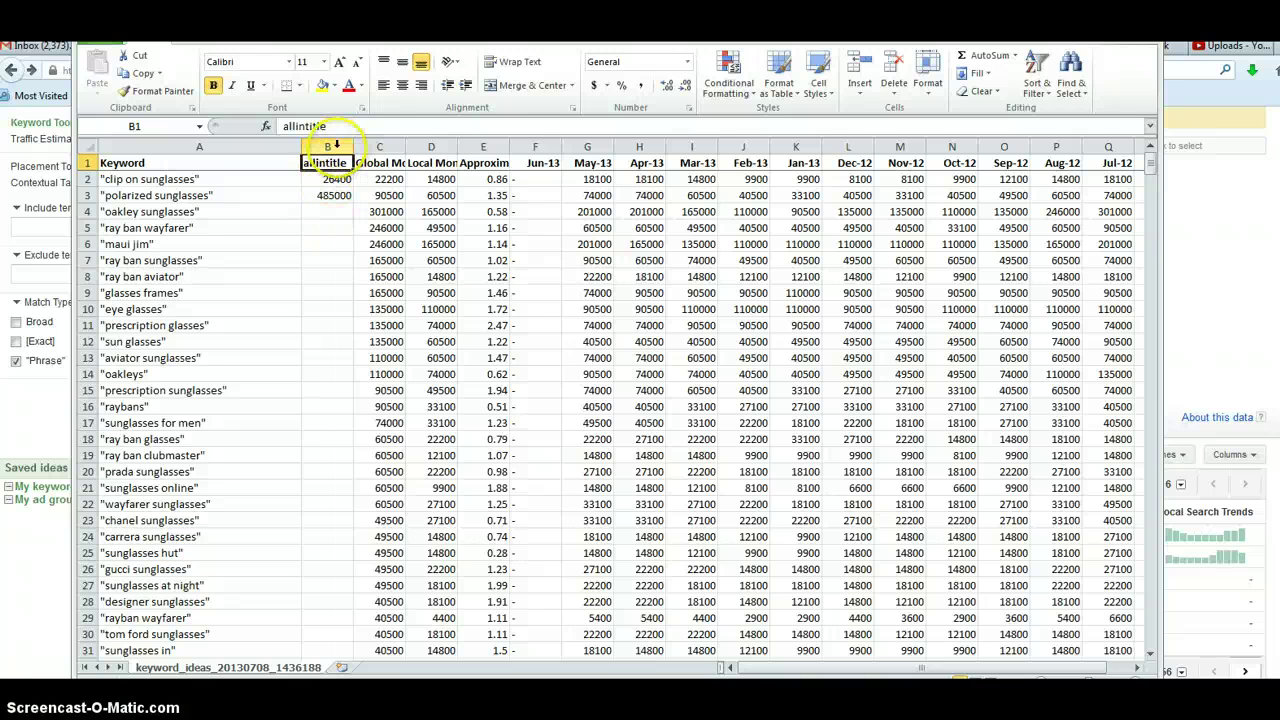
right_click(336, 147)
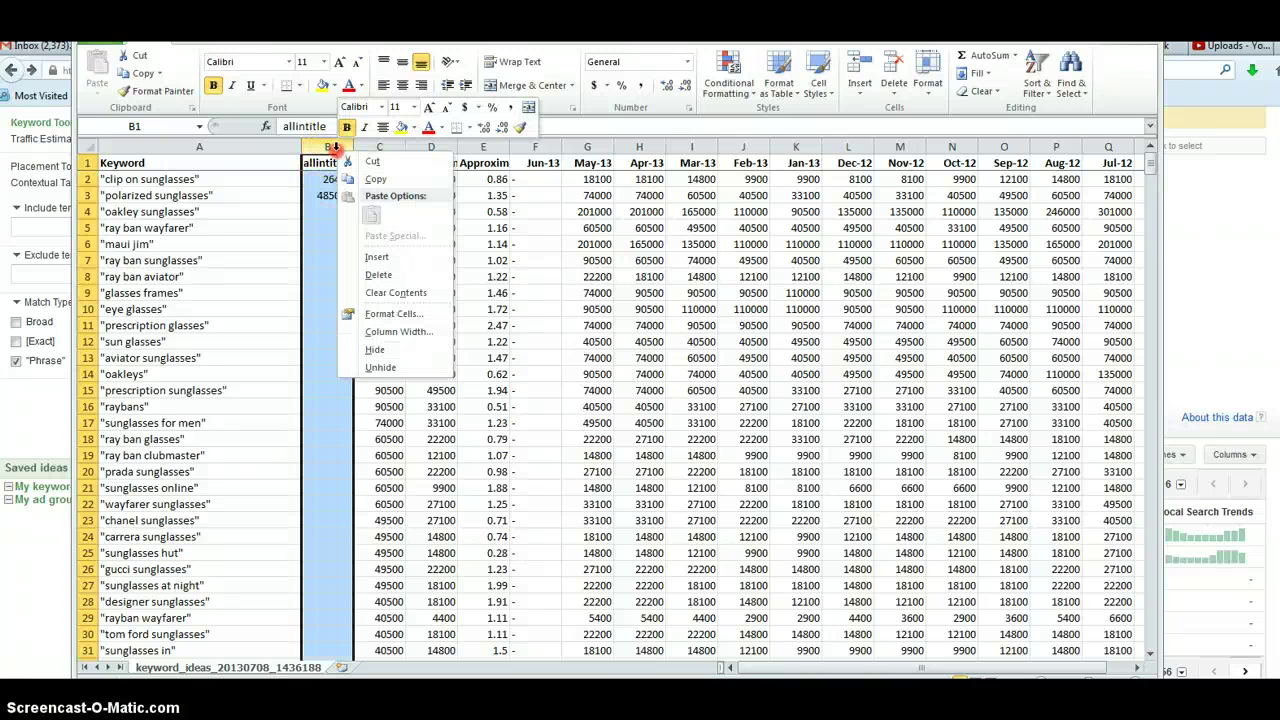
click(380, 257)
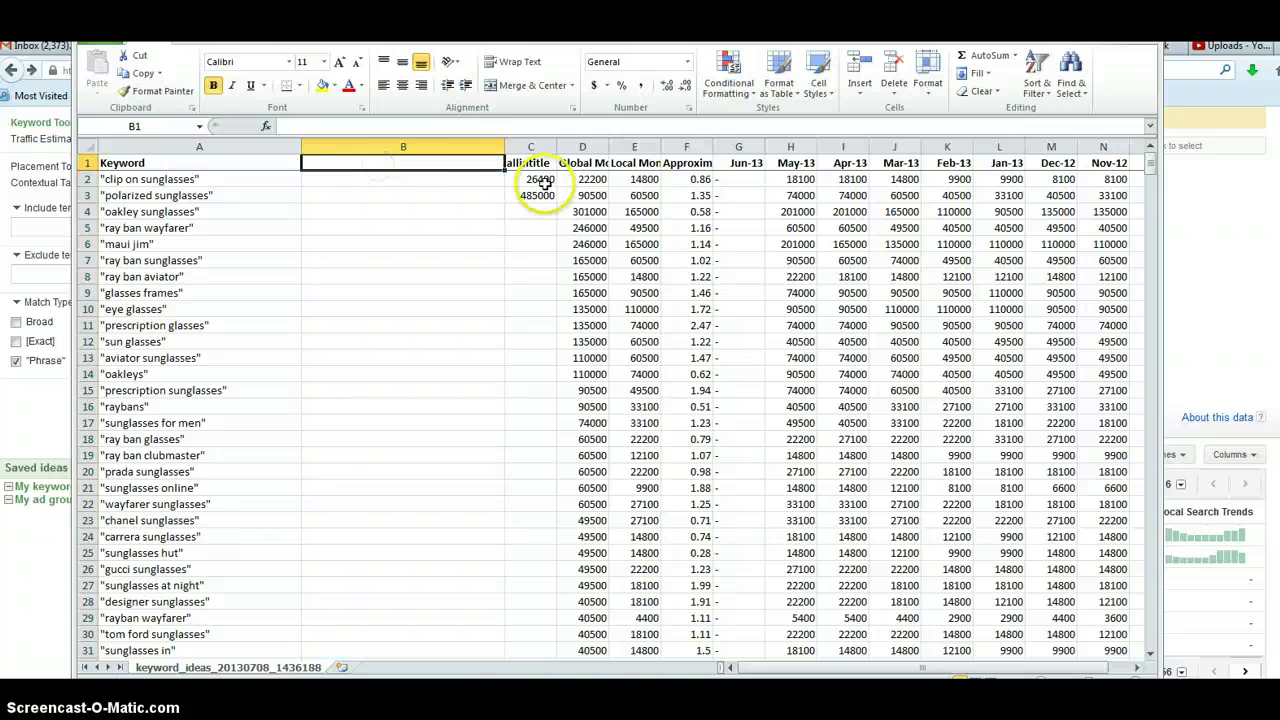
right_click(460, 148)
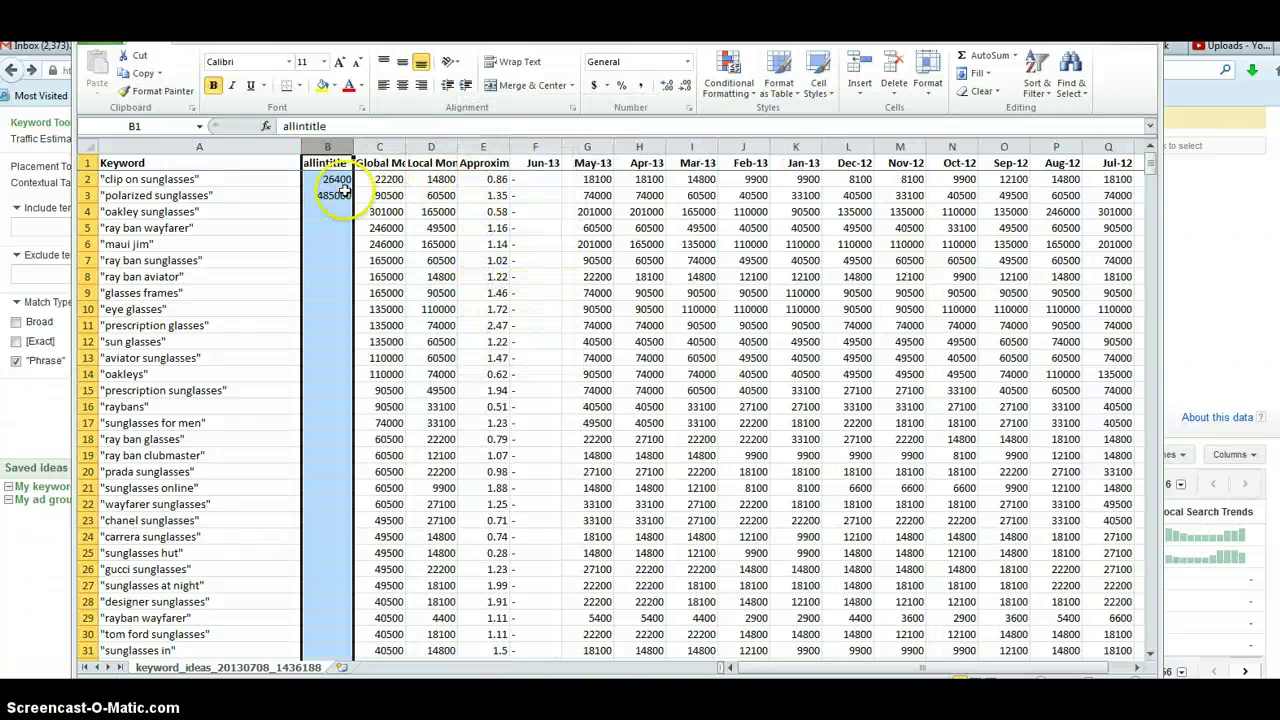
click(336, 196)
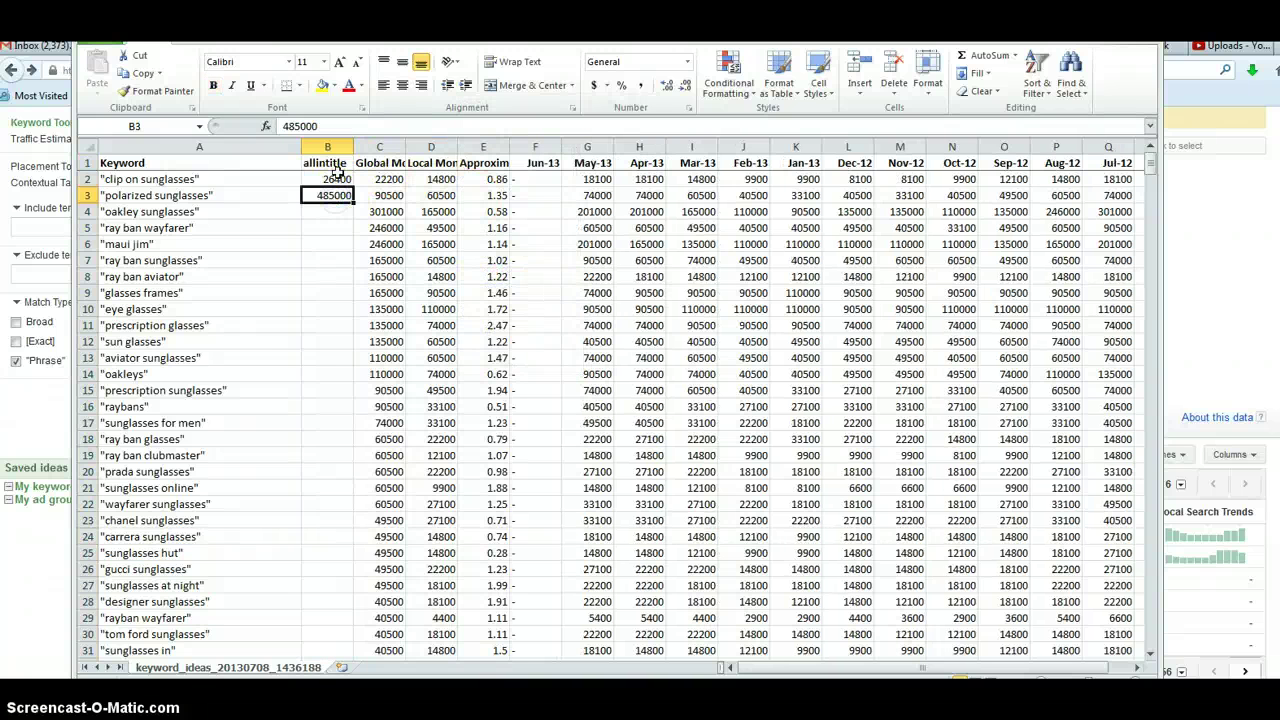
click(243, 180)
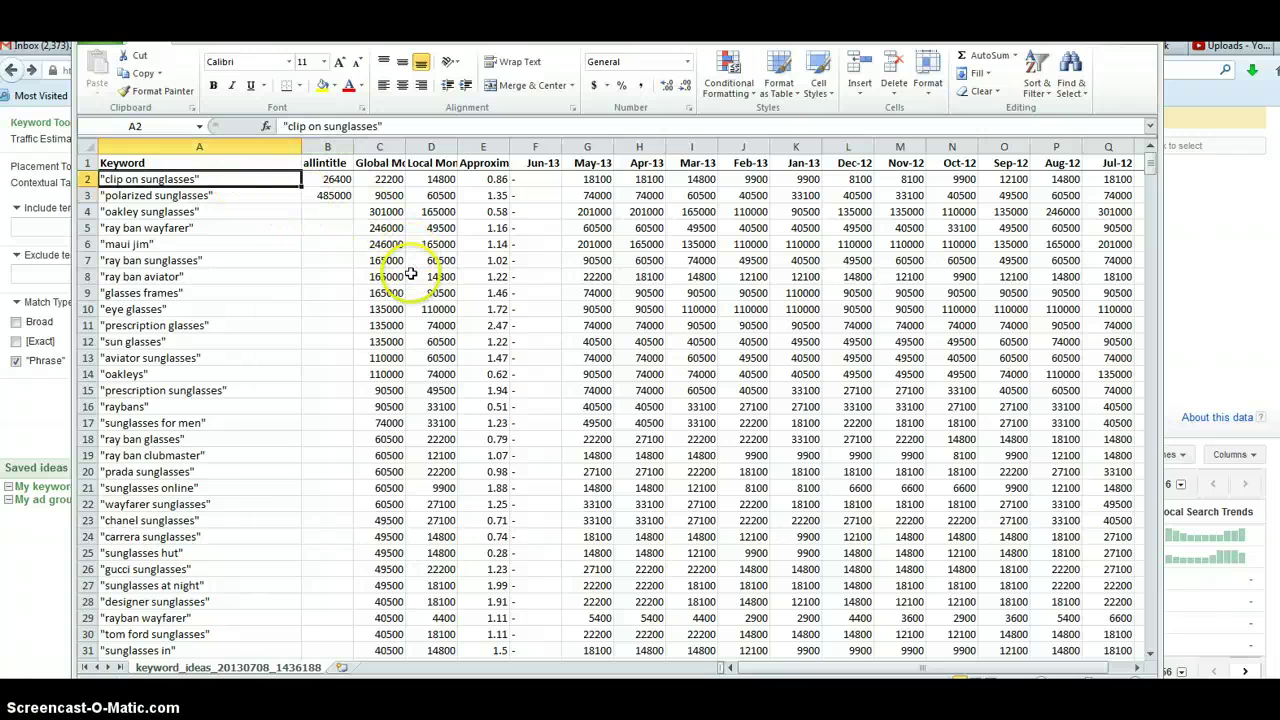
Step: Examine the operator, colon and quoted phrase of the query allintitle:"clip on sunglasses" in Google, and return to the Excel keyword list
key(alt+Tab)
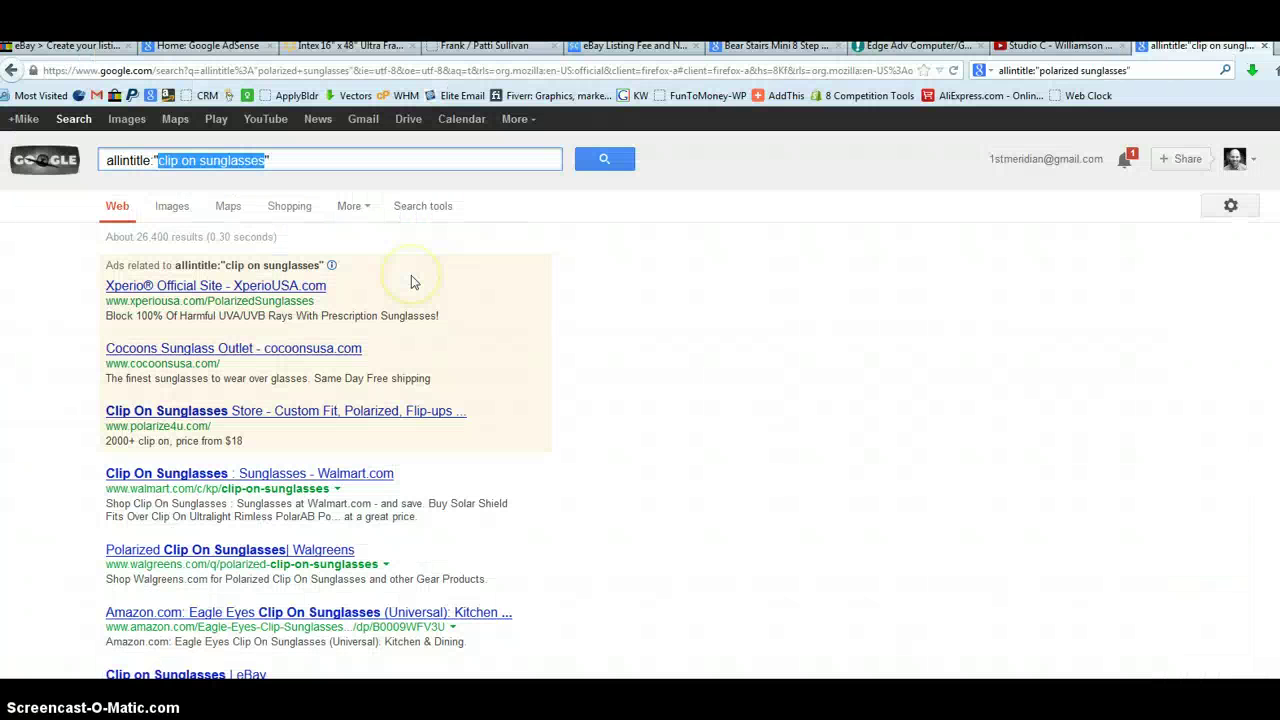
click(157, 161)
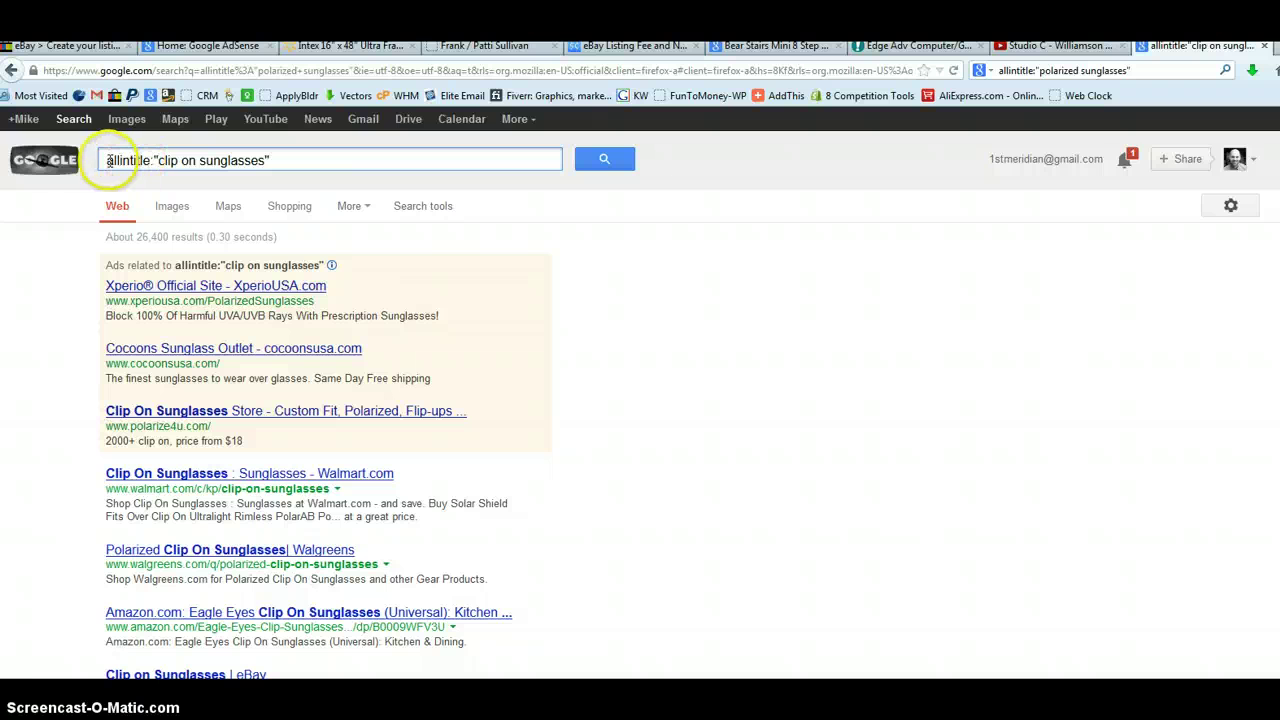
click(152, 161)
key(BackSpace)
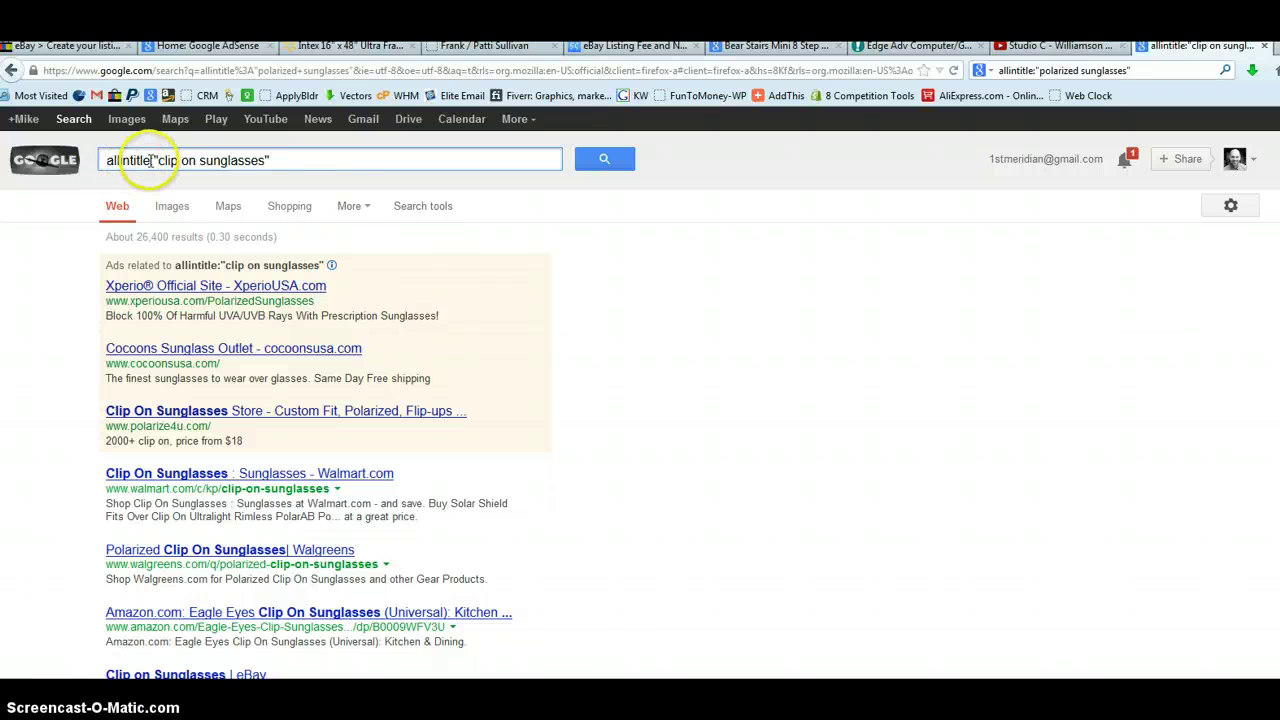
click(150, 161)
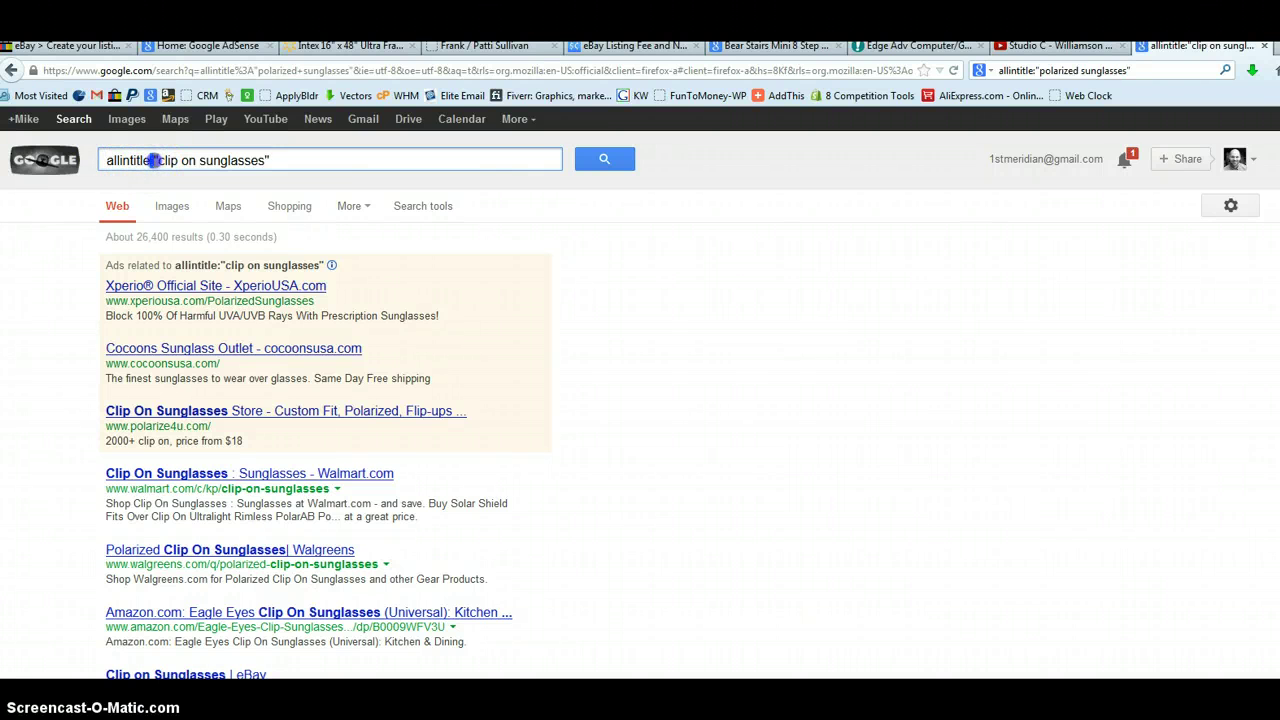
drag(158, 161, 251, 157)
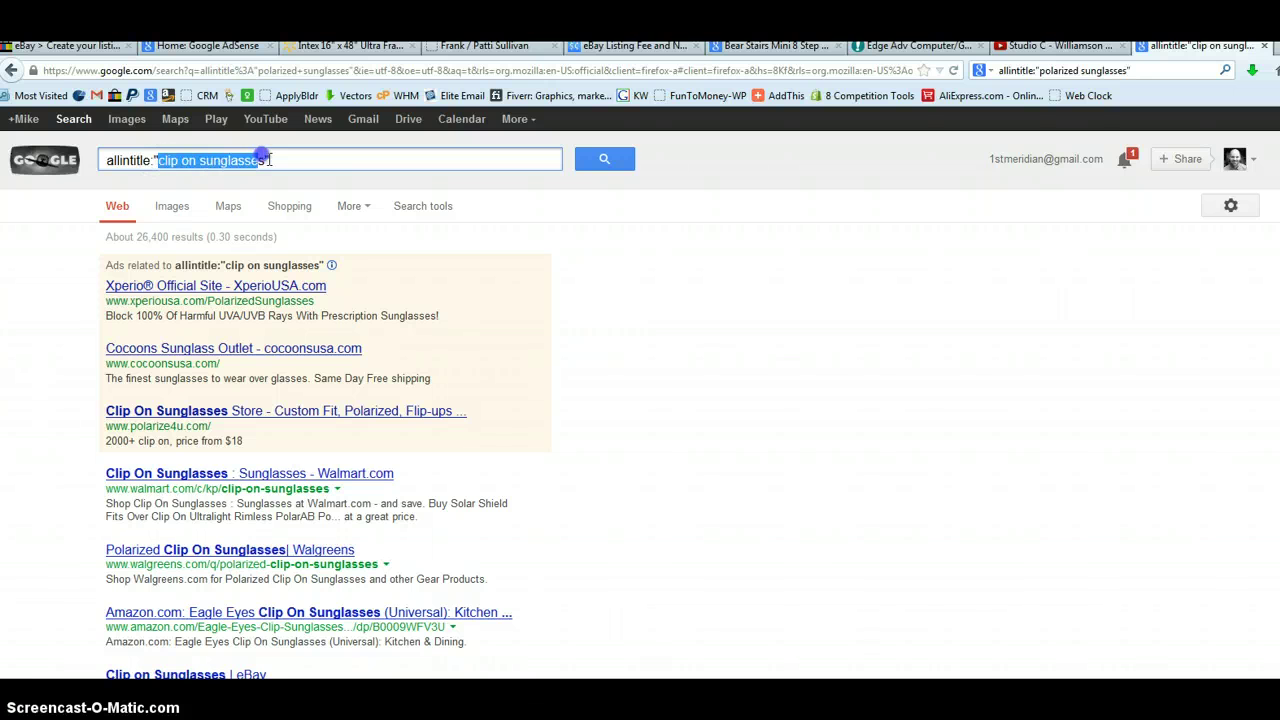
click(269, 160)
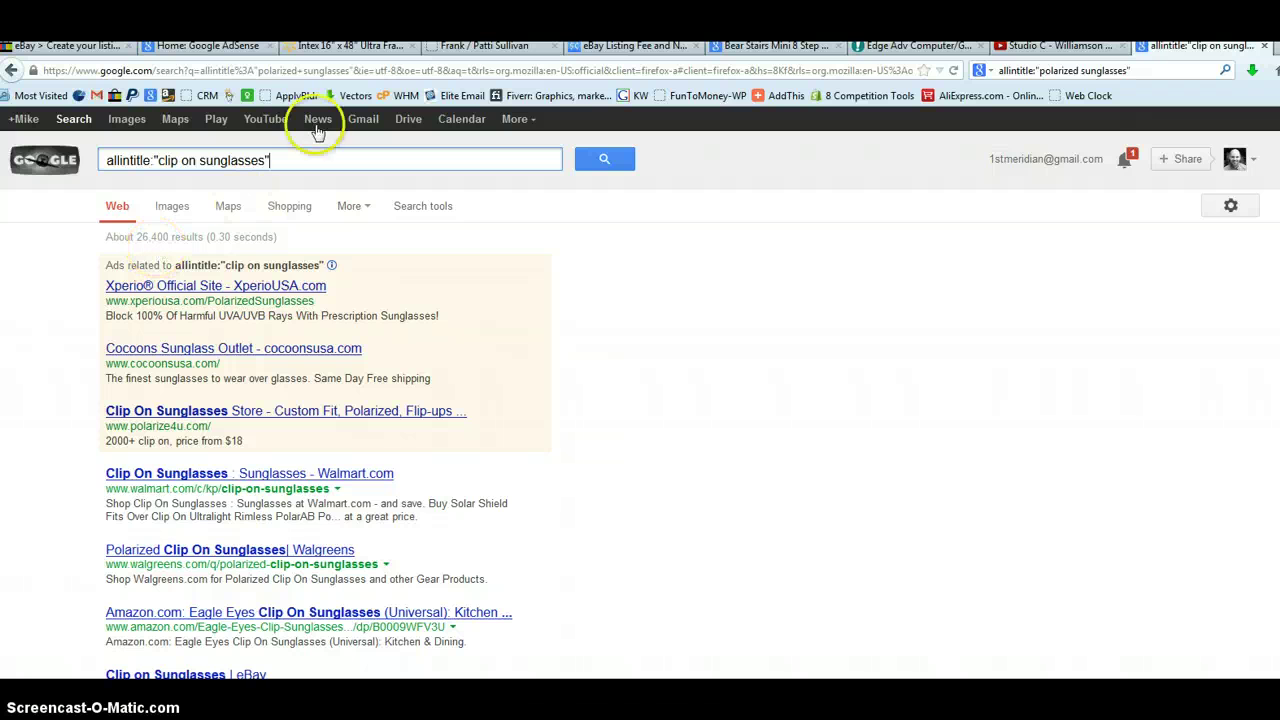
key(alt+Tab)
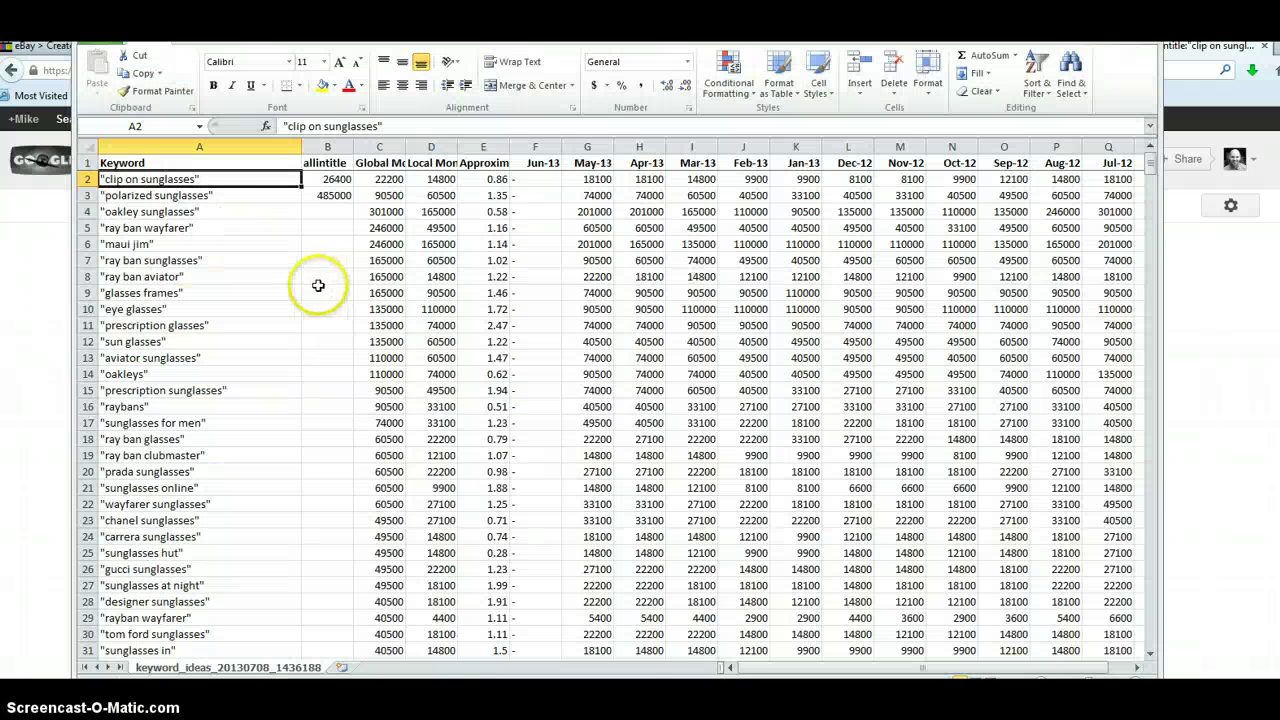